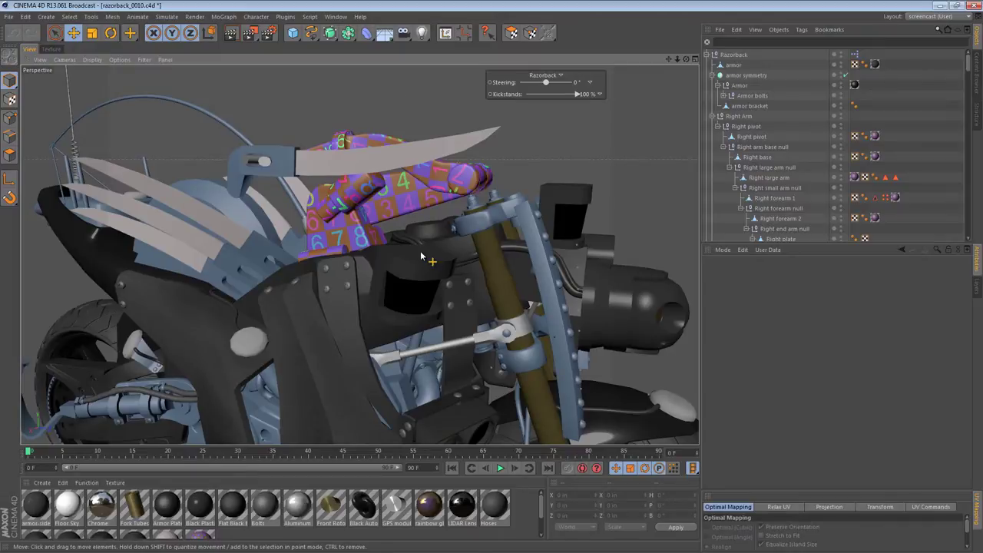
- Examine the right arm up close, select the Right large arm and its parent null, and activate the Rotate tool
scroll(384, 212, "up", 5)
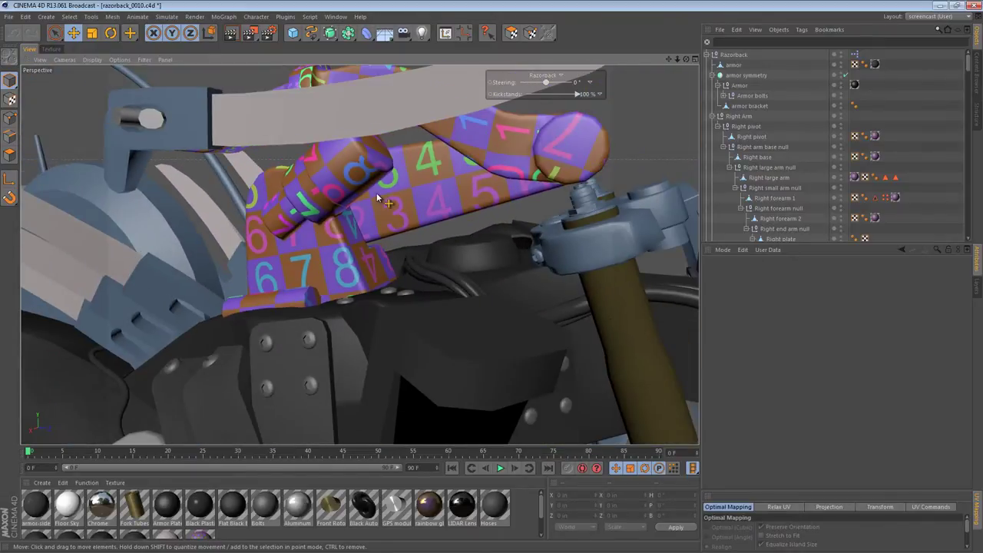
left_click_drag(376, 193, 332, 183, "alt")
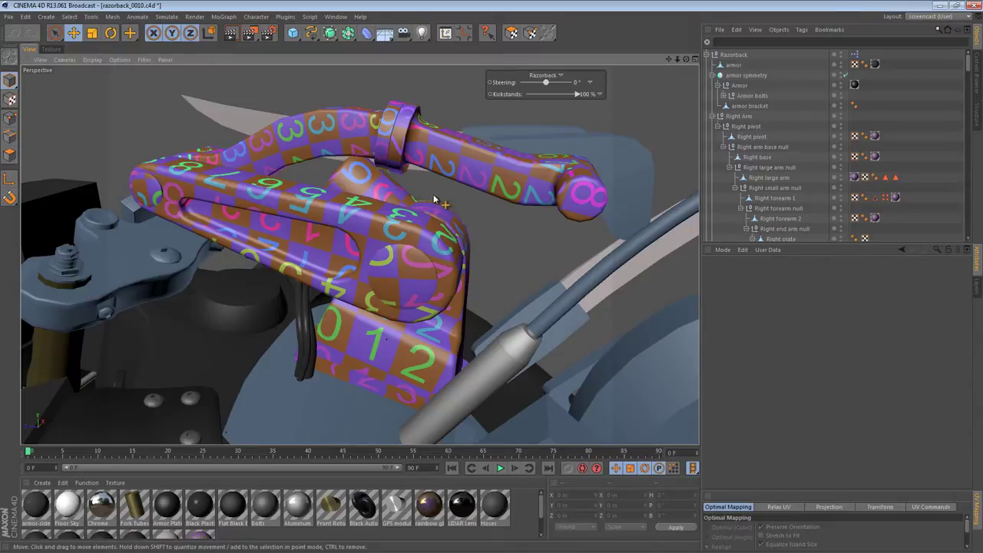
left_click(440, 224)
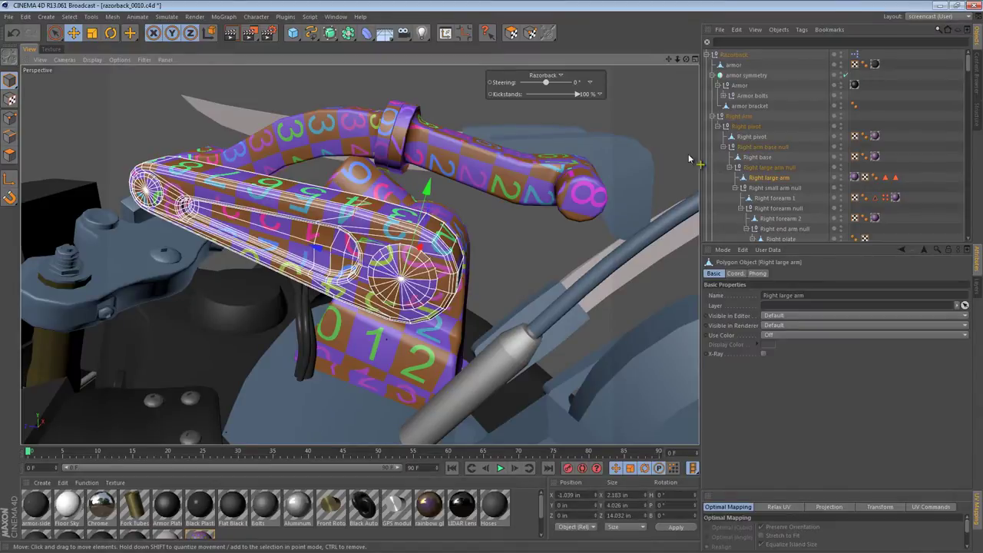
left_click(757, 168)
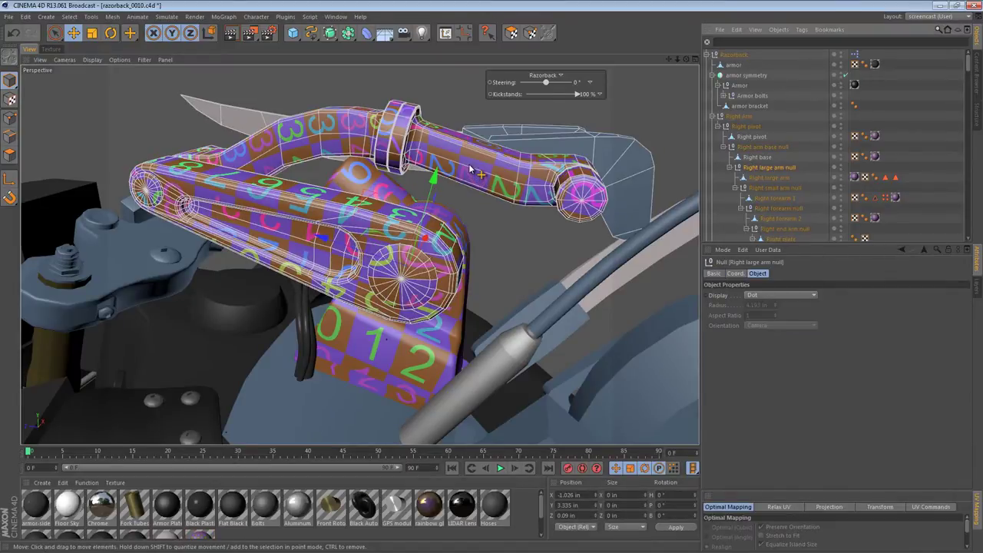
key("r")
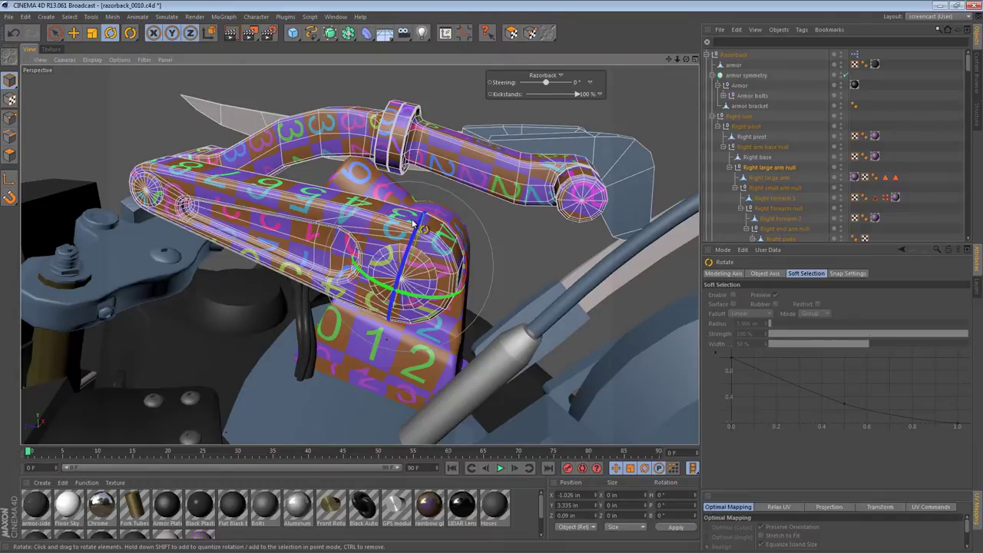
- Switch back to the Move tool and select the armor object on the bike's side
right_click_drag(461, 330, 408, 340, "alt")
middle_click_drag(427, 275, 423, 191, "alt")
left_click_drag(423, 190, 371, 295, "alt")
middle_click_drag(347, 336, 375, 294, "alt")
key("e")
left_click(374, 319)
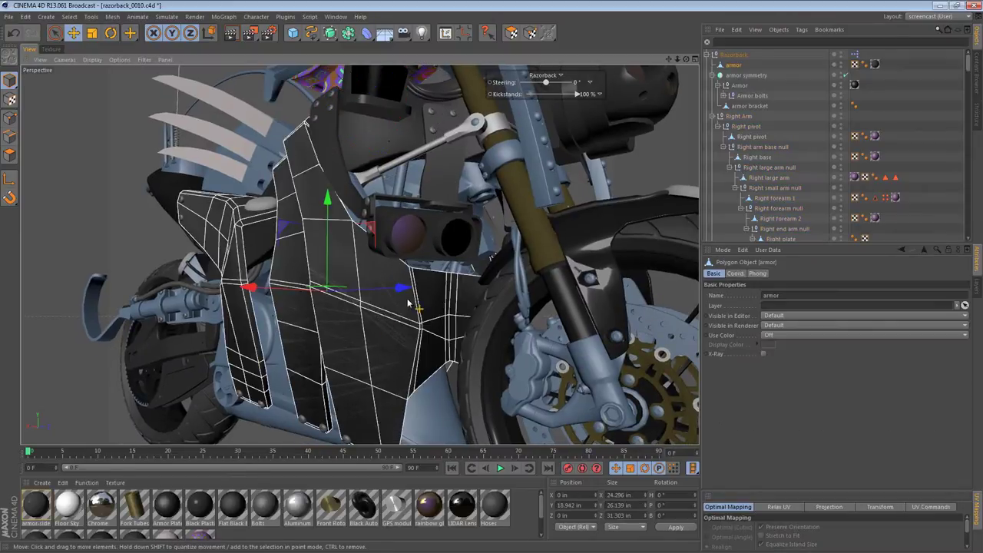
- Show the armor's UV mesh in the texture view
scroll(410, 304, "down", 3)
left_click_drag(410, 304, 372, 314, "alt")
left_click(51, 49)
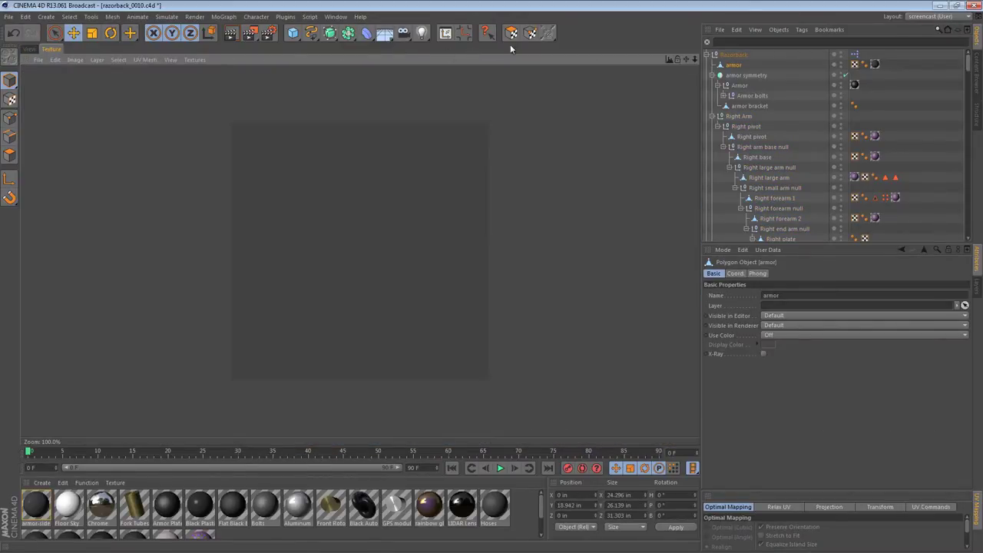
left_click(140, 60)
left_click(148, 74)
scroll(494, 300, "up", 4)
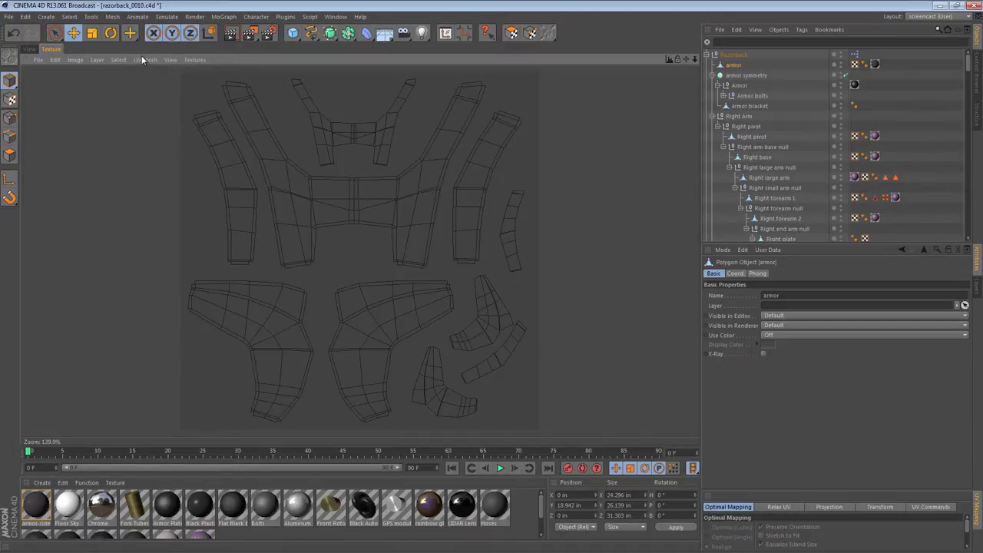
- Load the armor-sides material's textures into memory and examine armor-sides_Color_1.psd beneath the UV mesh
left_click(36, 504)
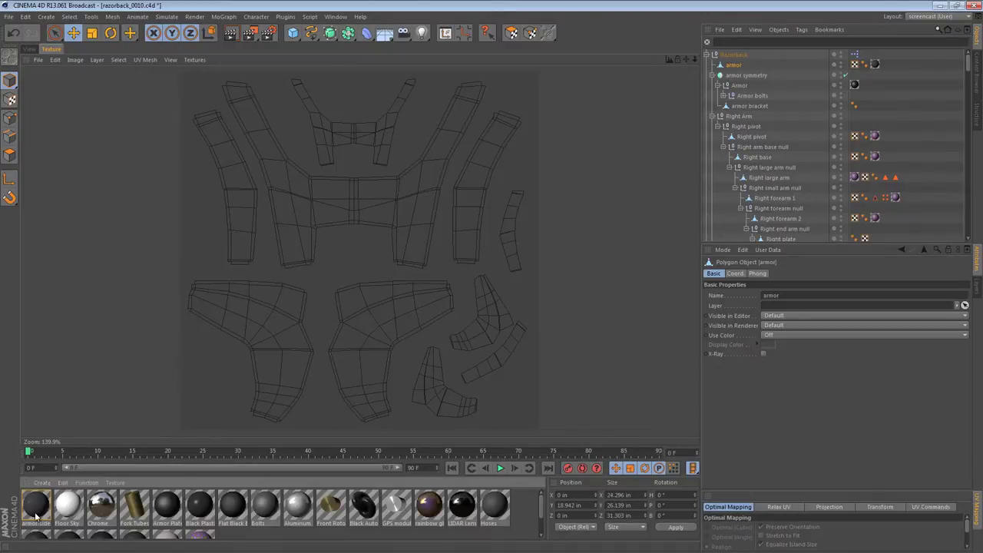
right_click(36, 504)
left_click(121, 391)
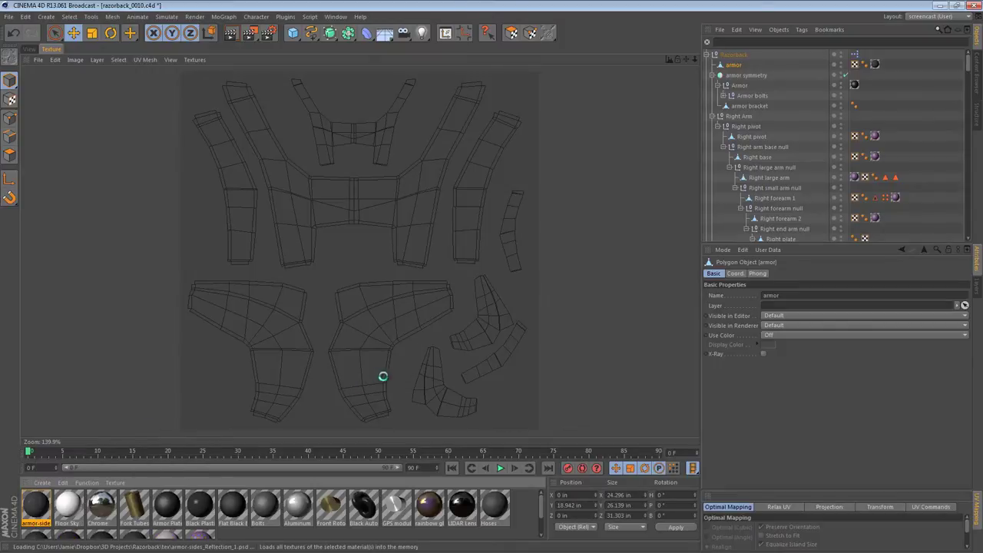
left_click(194, 60)
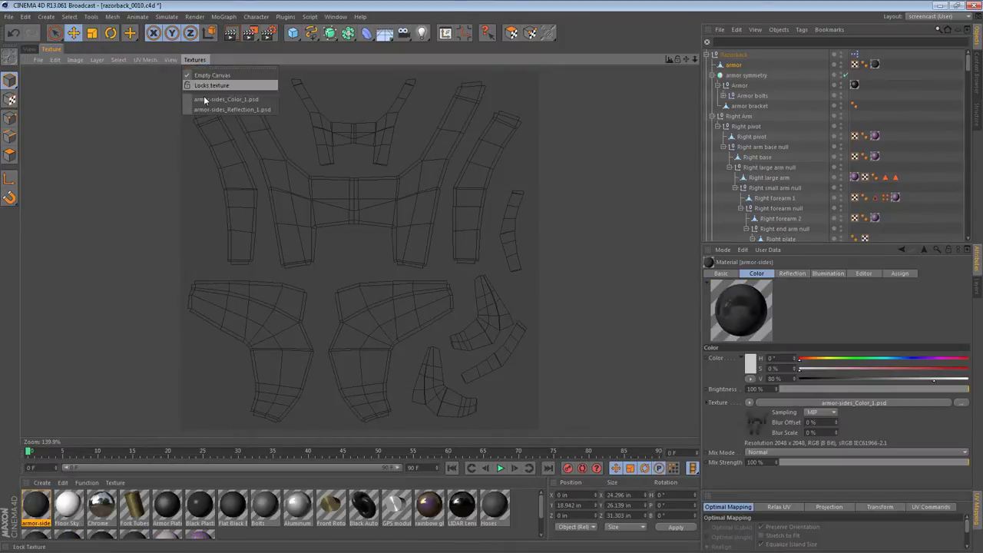
left_click(218, 103)
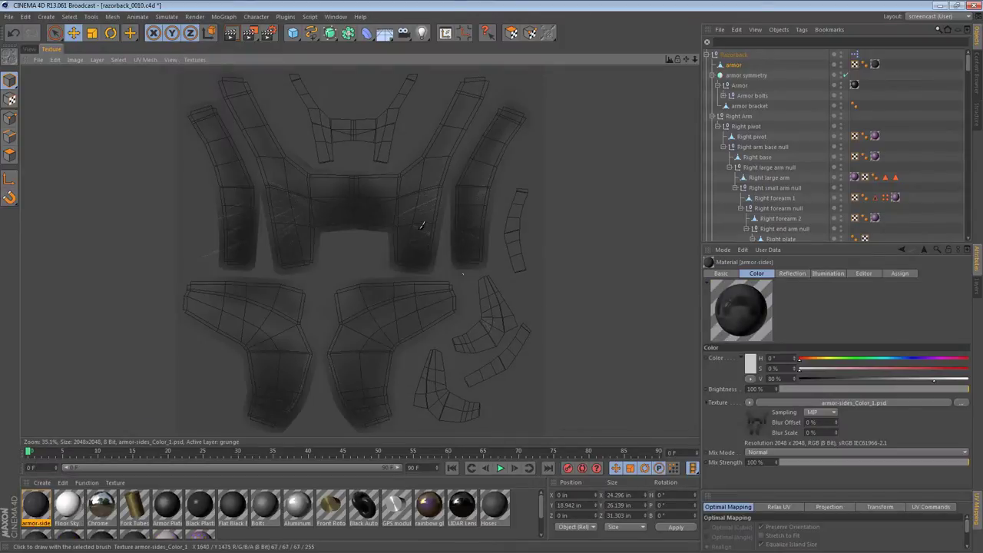
scroll(501, 293, "up", 2)
scroll(501, 293, "up", 3)
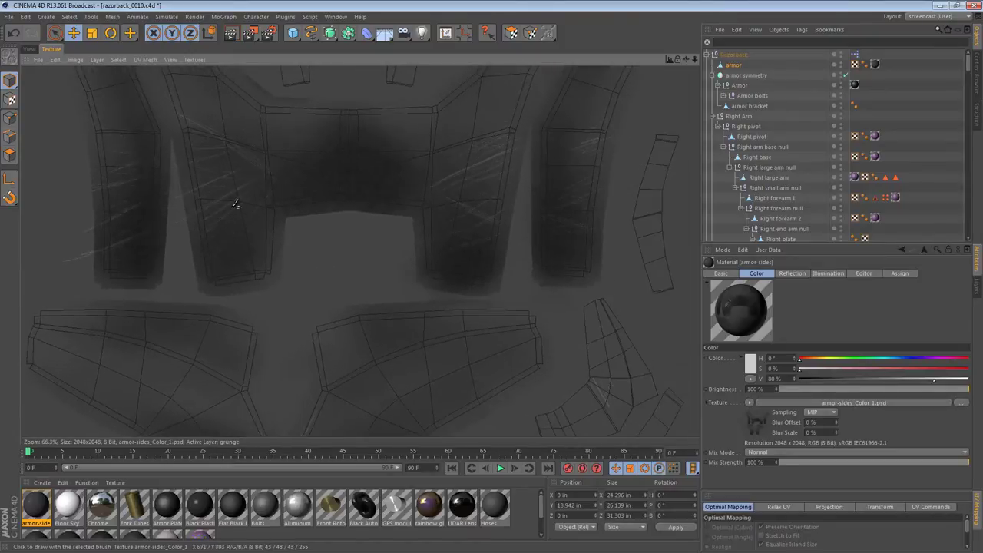
mouse_move(481, 291)
middle_mouse_down("alt")
mouse_move(496, 296)
mouse_move(498, 272)
mouse_move(496, 292)
middle_mouse_up("alt")
scroll(496, 291, "down", 2)
- Return to the perspective view in model mode and deselect the armor
left_click(30, 48)
left_click(8, 81)
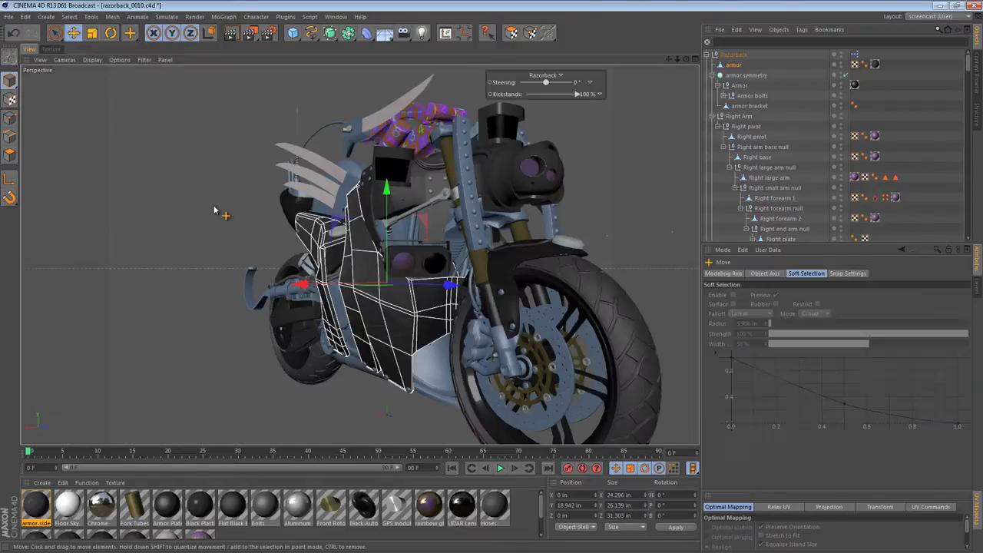
left_click(225, 196)
left_click_drag(392, 274, 485, 311, "alt")
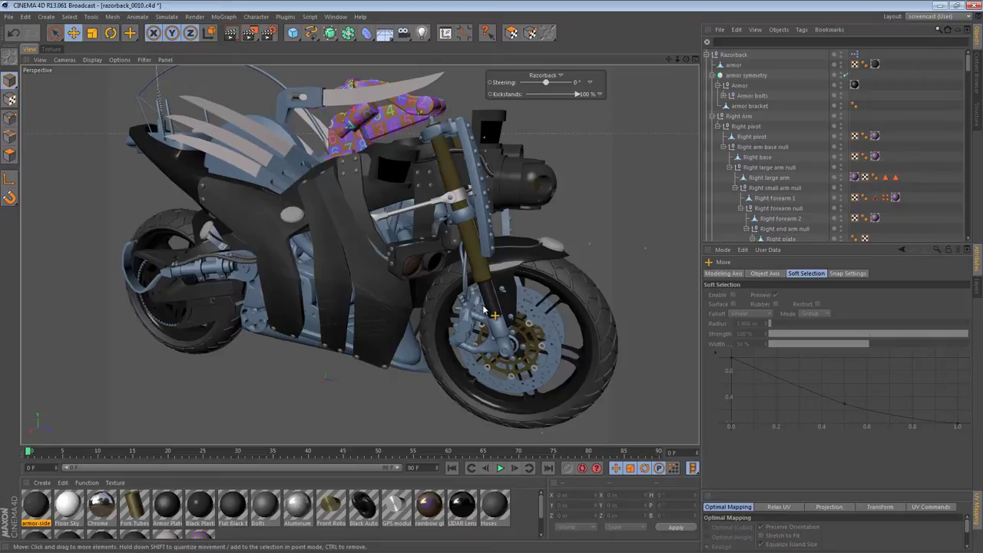
- Select the right arm's parts one after another, from Right forearm 2 down to the Right pivot
right_click_drag(370, 119, 476, 111, "alt")
left_click_drag(476, 112, 696, 175, "alt")
left_click(596, 238)
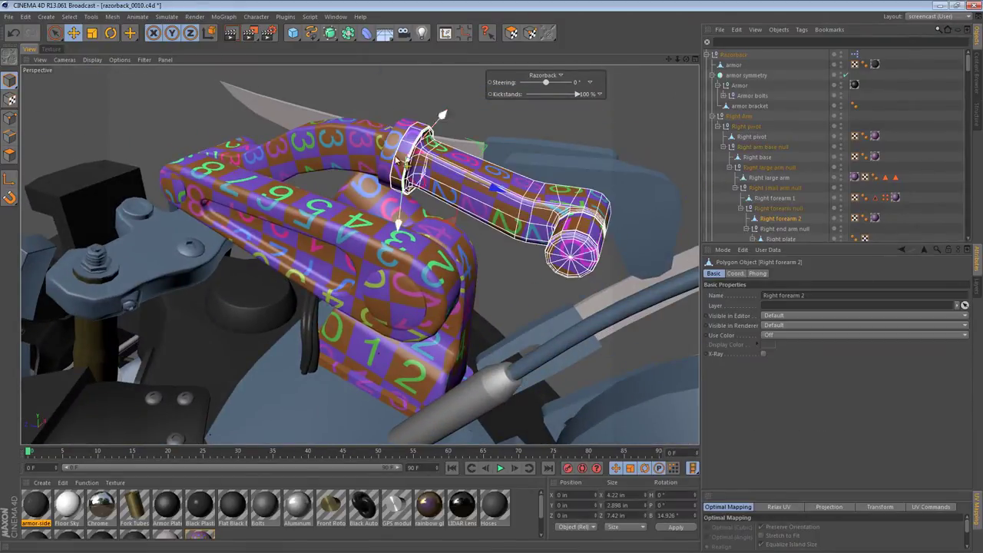
left_click(372, 143)
left_click(330, 214)
left_click(448, 235)
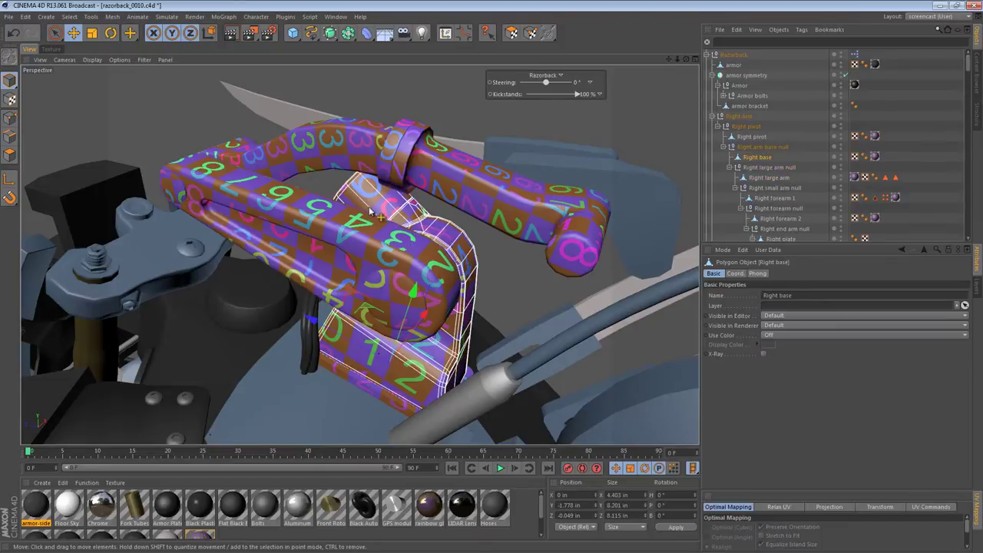
left_click(387, 396)
- Examine how the right arm sits on the bike and how the side armor is textured, from several angles
left_click_drag(453, 318, 105, 300, "alt")
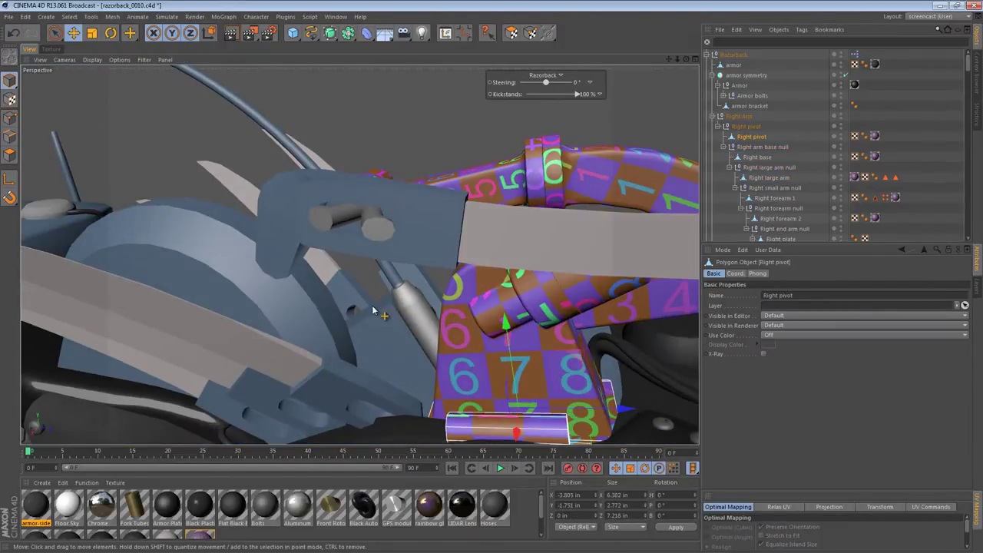
left_click_drag(530, 299, 423, 262, "alt")
right_click_drag(422, 263, 466, 307, "alt")
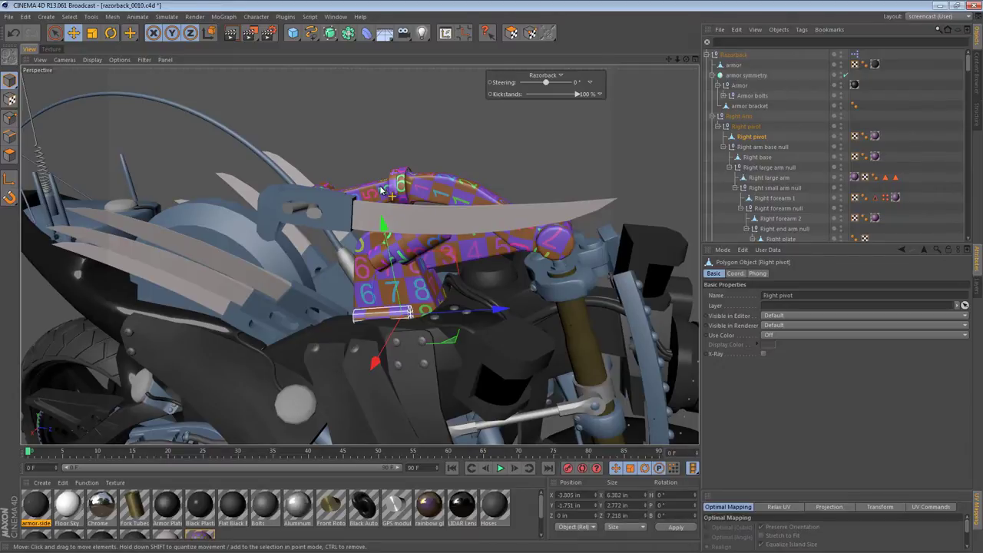
left_click_drag(403, 186, 637, 273, "alt")
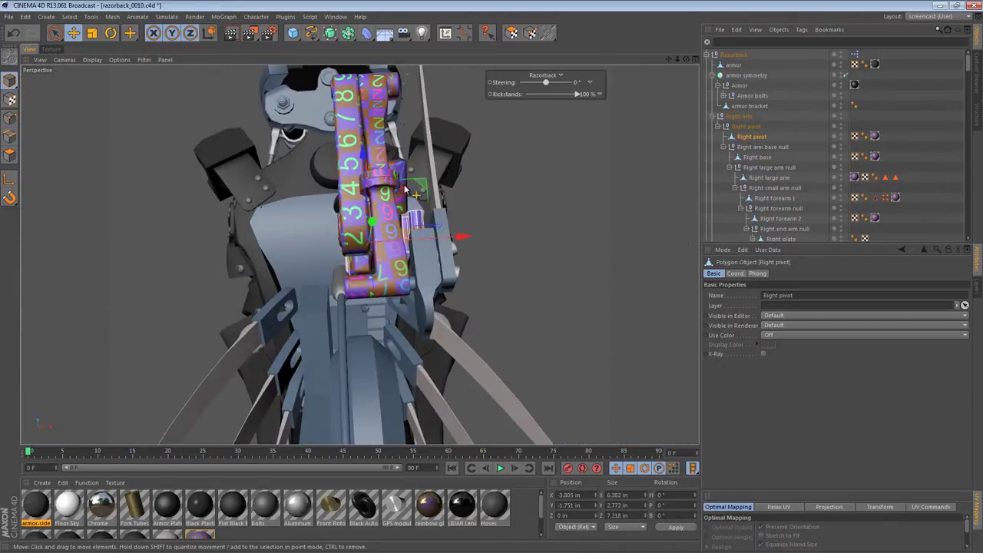
left_click_drag(388, 217, 461, 357, "alt")
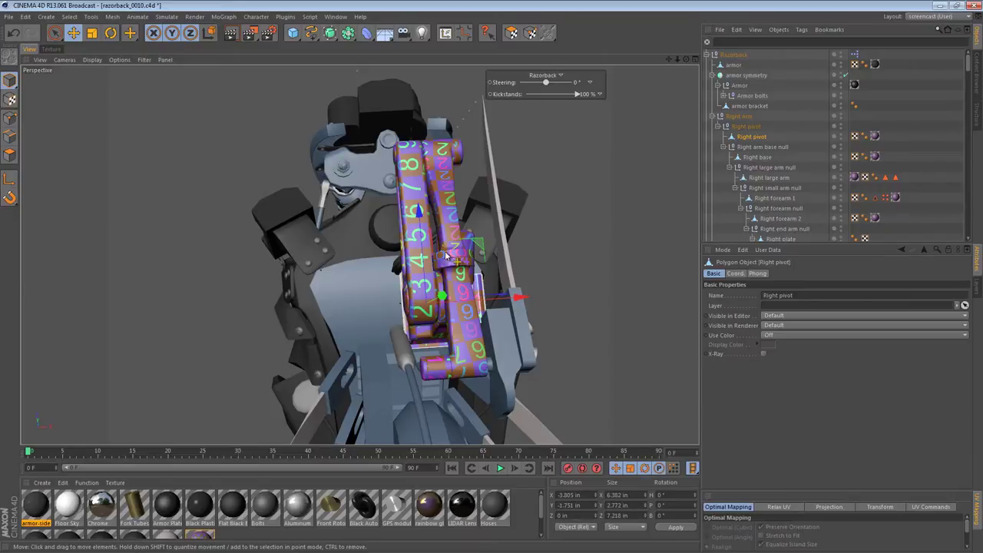
left_click_drag(447, 255, 313, 292, "alt")
middle_click_drag(431, 326, 400, 108, "alt")
middle_click_drag(421, 341, 392, 150, "alt")
left_click_drag(391, 150, 377, 204, "alt")
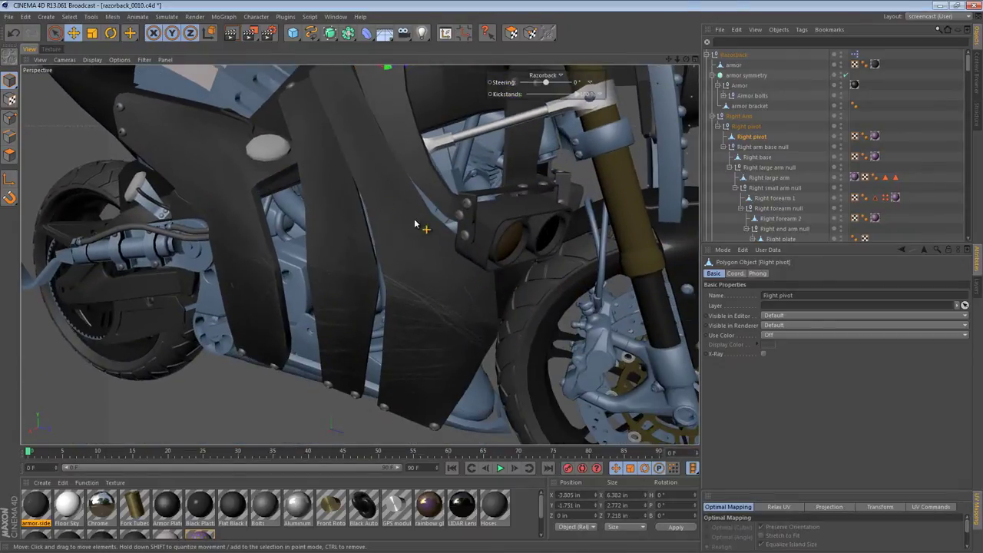
right_click_drag(412, 215, 364, 180, "alt")
middle_click_drag(364, 180, 365, 364, "alt")
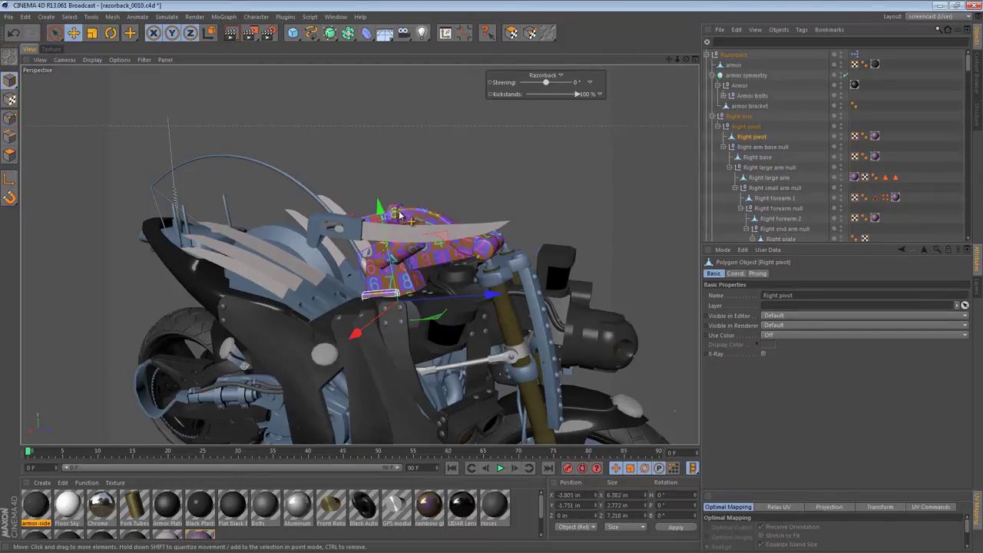
- Try moving the Right end arm null with its plate and blade away from the bike, and undo the move
left_click_drag(415, 219, 525, 209, "alt")
right_click_drag(399, 223, 519, 233, "alt")
left_click_drag(522, 254, 491, 266, "alt")
right_click_drag(544, 272, 506, 275, "alt")
left_click_drag(450, 272, 453, 252, "alt")
left_click_drag(288, 214, 293, 391, "alt")
key("e")
left_click(260, 163)
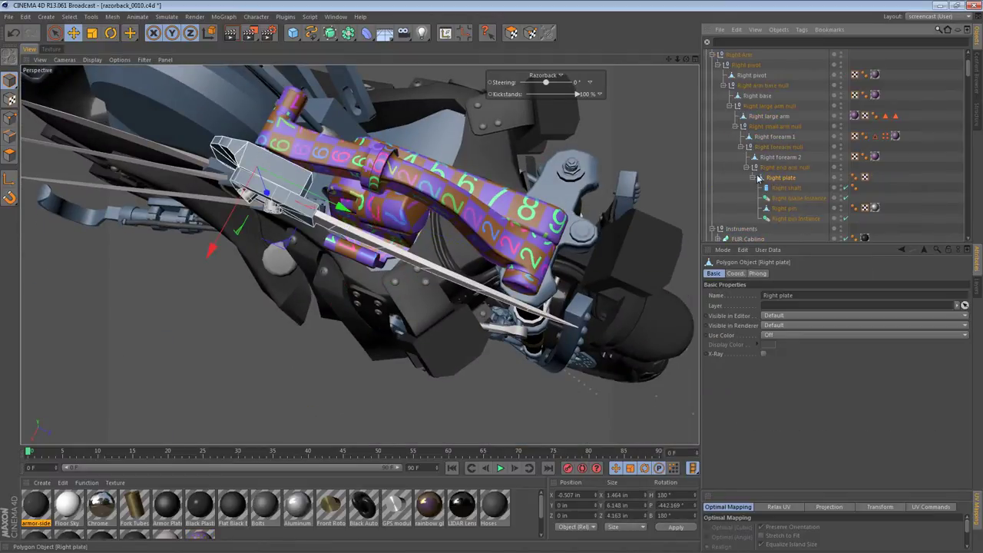
left_click(783, 167)
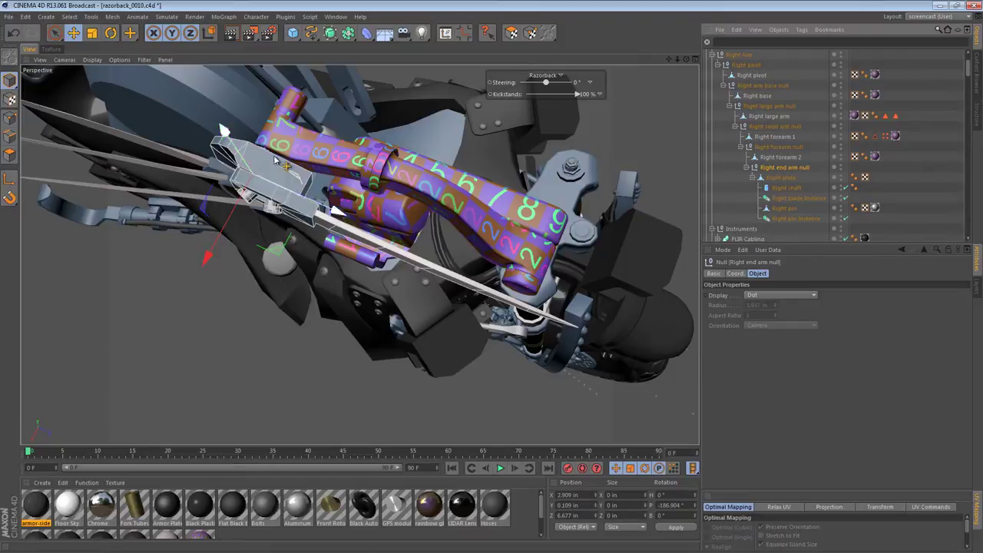
left_click_drag(267, 157, 181, 304)
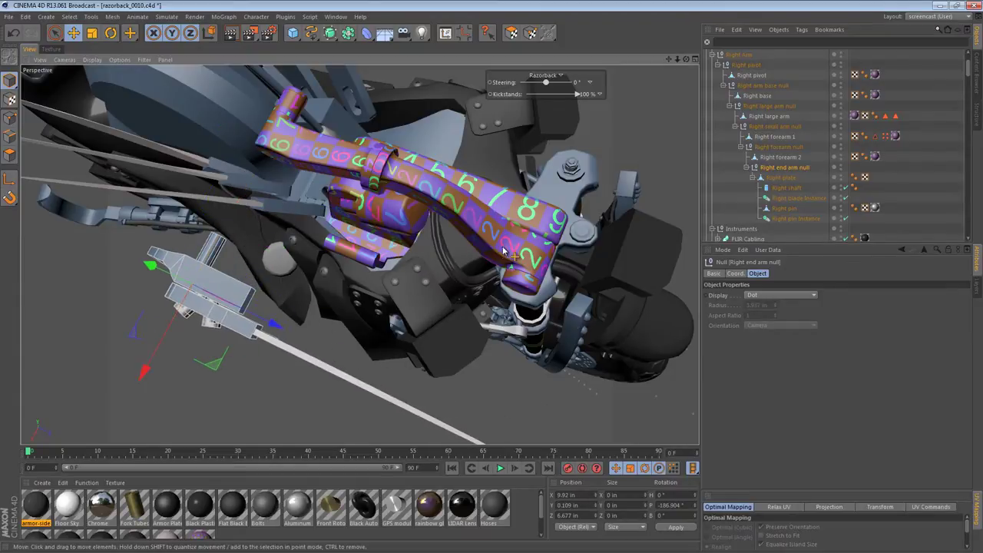
key("ctrl+z")
- Hide the Right end arm null in both the editor and the renderer
double_click(841, 167, "alt")
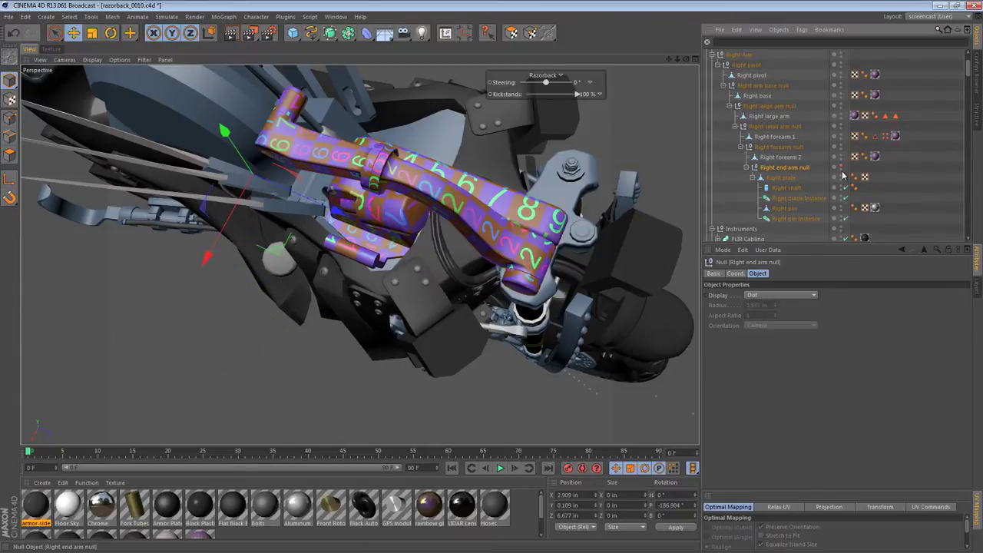
left_click_drag(309, 134, 442, 75, "alt")
right_click_drag(419, 196, 482, 199, "alt")
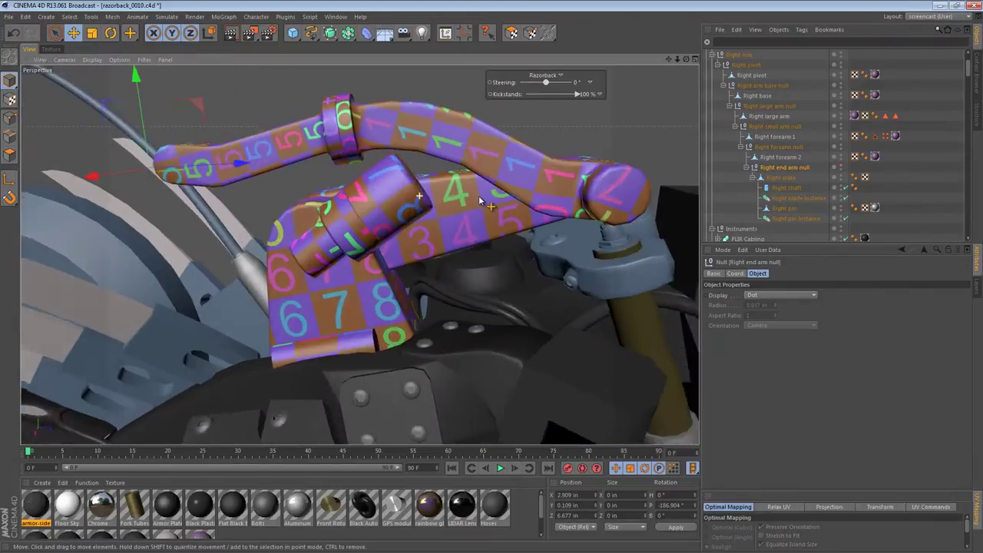
left_click_drag(483, 202, 466, 203, "alt")
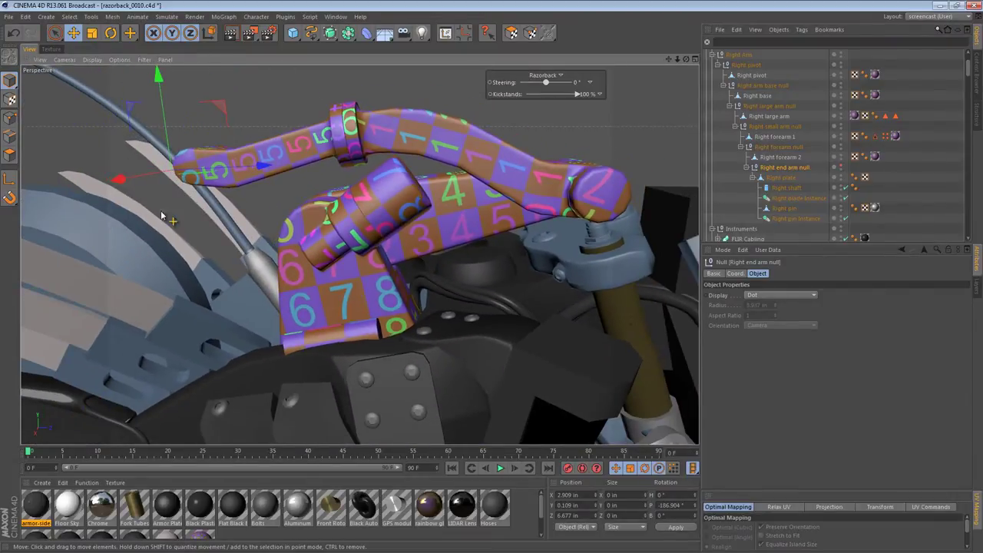
- Select Right forearm 2 and dock the texture view with its UV mesh beside the perspective view
left_click(271, 156)
left_click_drag(528, 220, 458, 303, "alt")
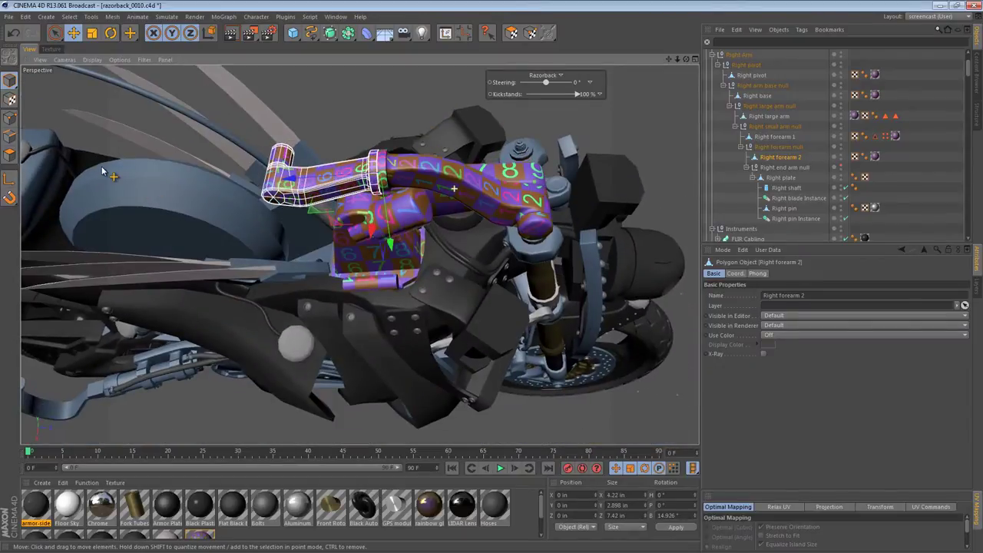
left_click(51, 48)
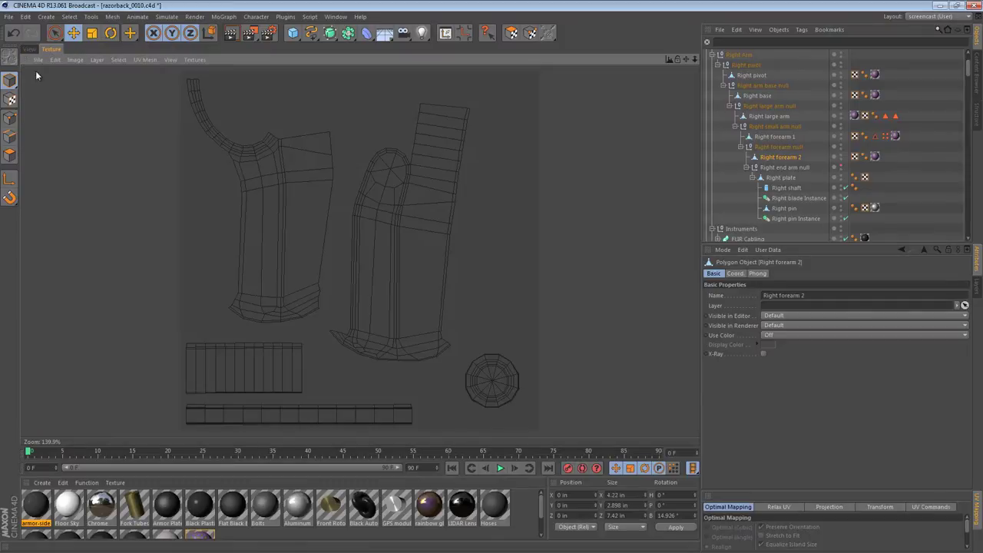
left_click_drag(558, 196, 699, 197)
- Examine the UV layouts of Right forearm 1 and the Right large arm by selecting each in turn
scroll(292, 212, "up", 5)
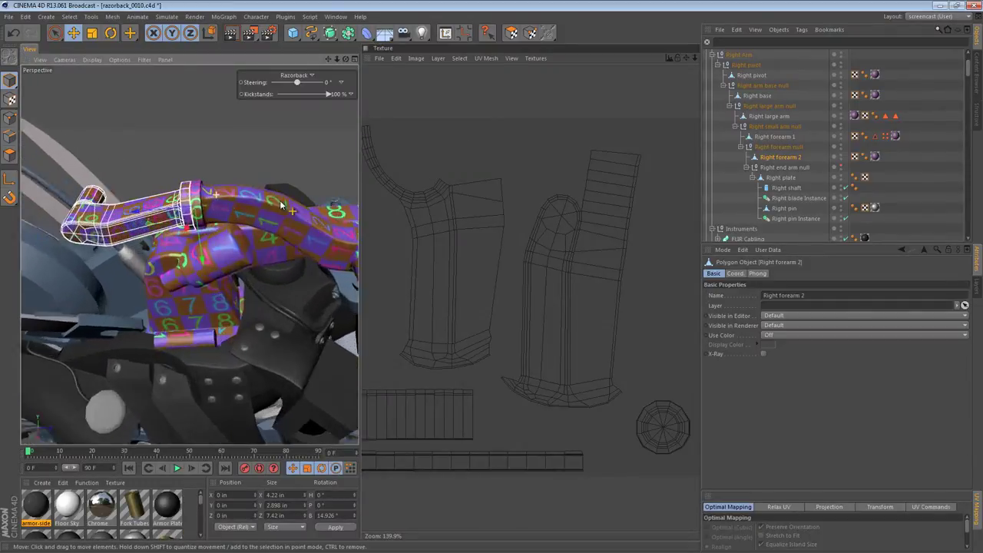
scroll(292, 212, "up", 3)
scroll(487, 296, "down", 3)
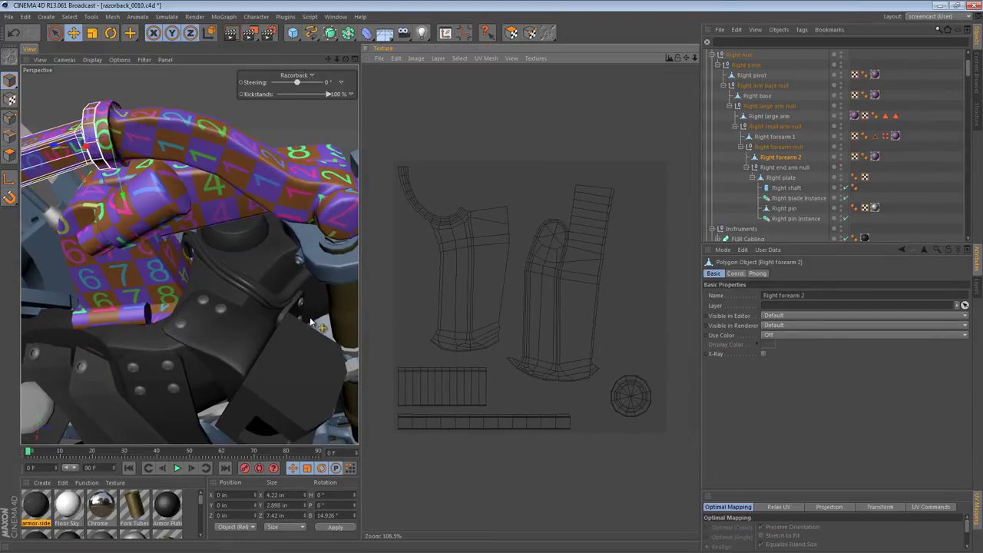
left_click(155, 126)
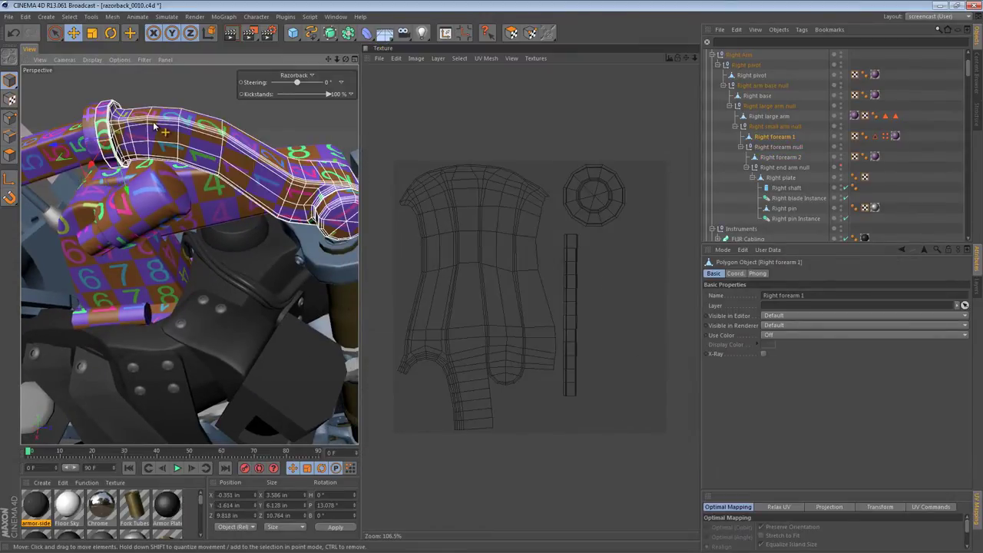
left_click(218, 190)
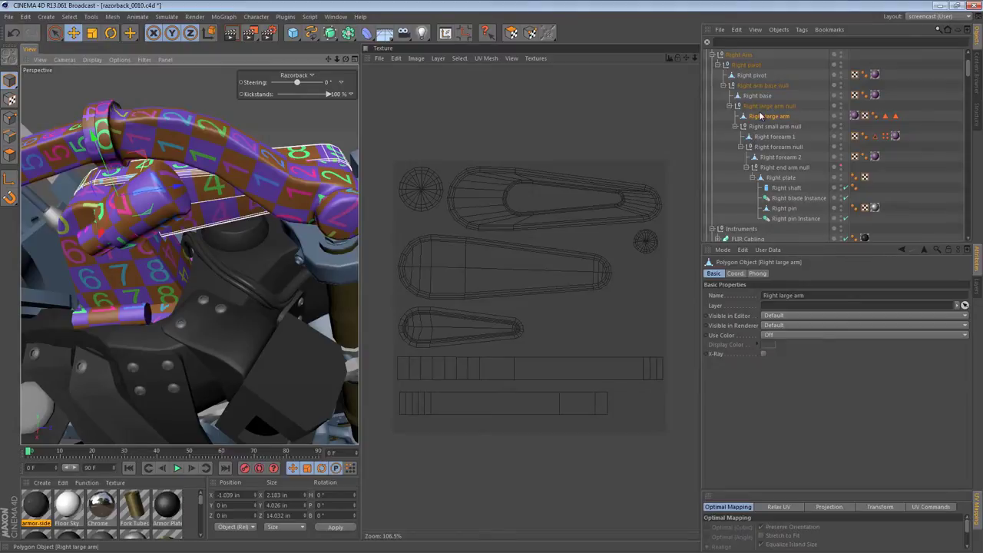
- Compare the UV layouts of the Right large arm, Right forearm 1 and Right forearm 2 in a combined selection, ending on Right forearm 2 alone
left_click(768, 141, "shift")
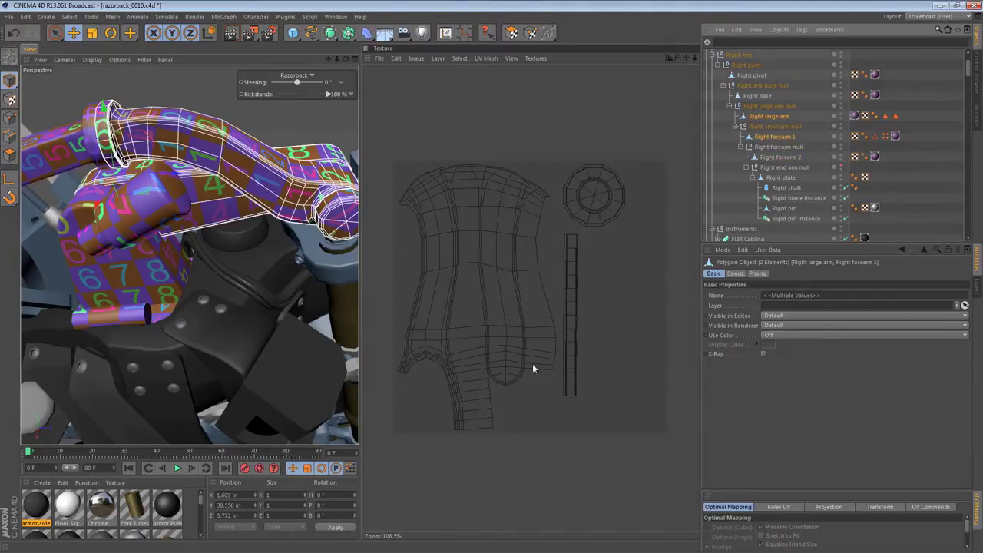
left_click(780, 158, "shift")
left_click(767, 139, "ctrl")
left_click(766, 139, "ctrl")
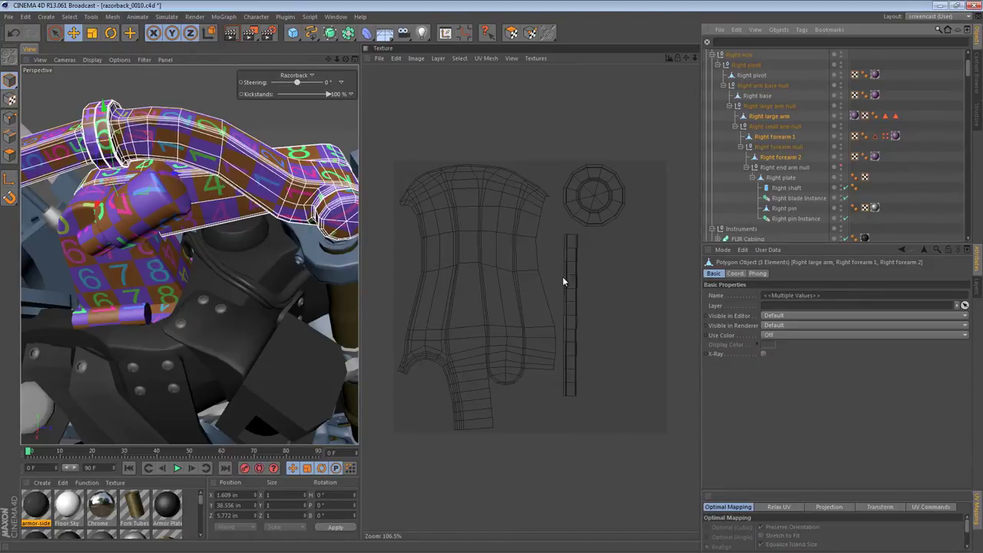
left_click(778, 116, "ctrl")
left_click(778, 117, "ctrl")
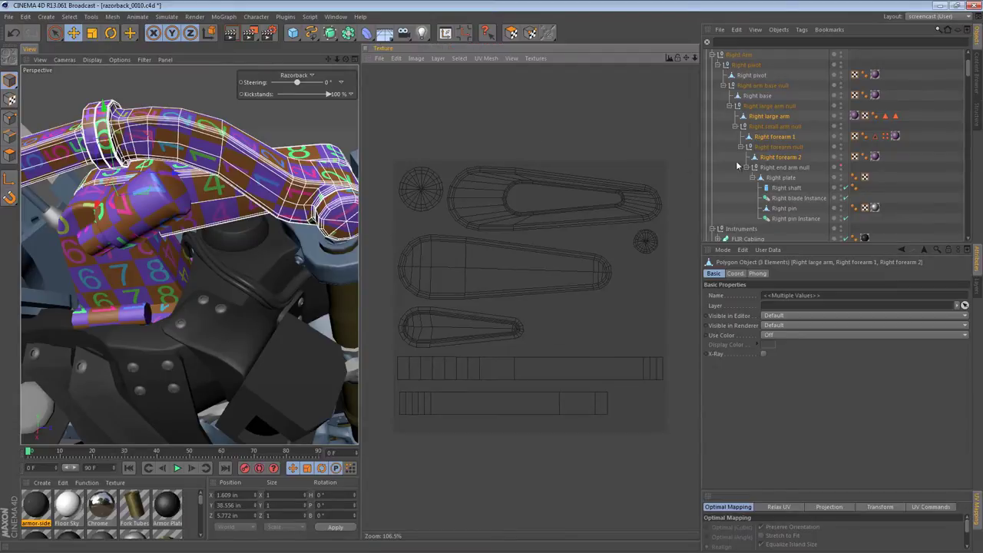
left_click(788, 158)
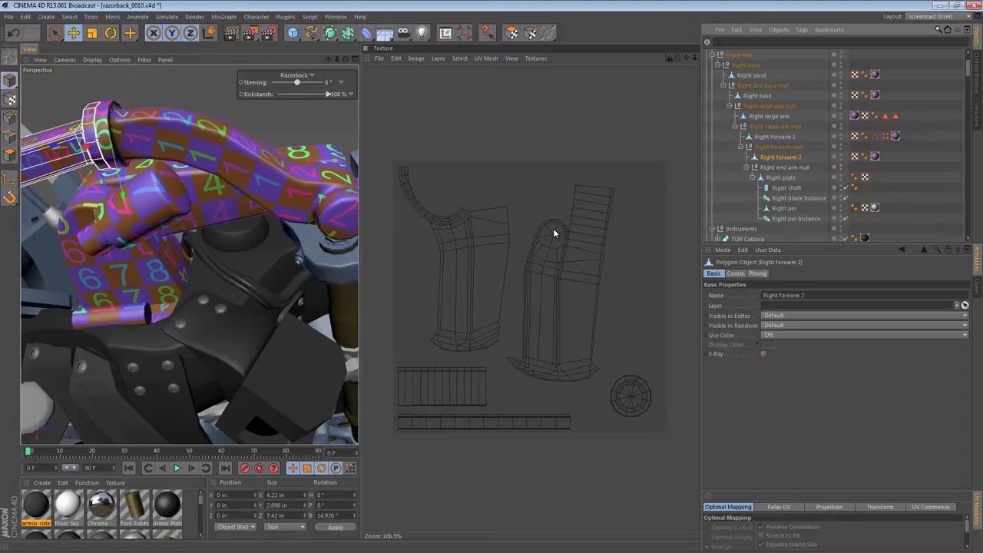
- Dock the texture view behind the perspective view, bring the perspective forward with the whole right arm framed, and clear the object selection
left_click_drag(367, 59, 25, 60)
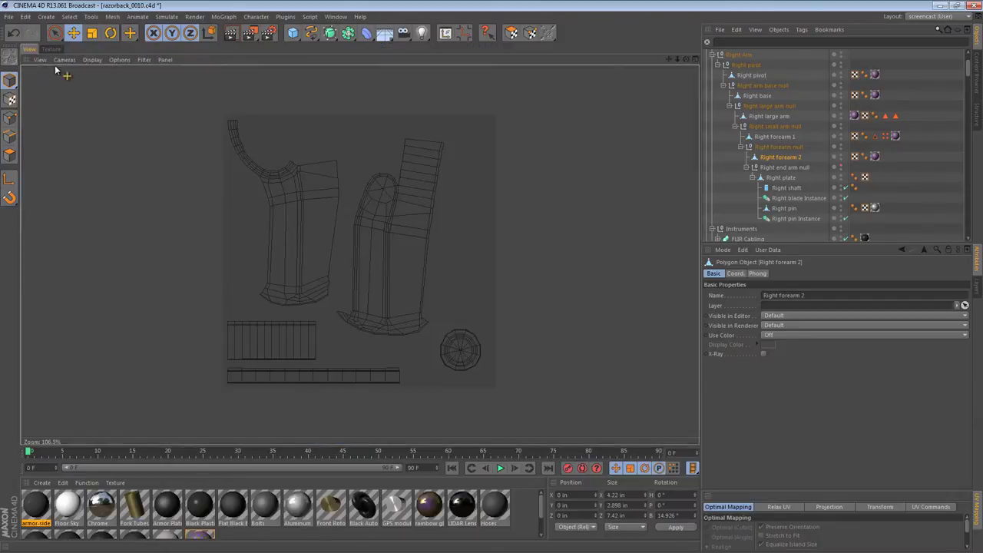
left_click(30, 52)
right_click_drag(494, 156, 432, 158, "alt")
left_click_drag(434, 157, 464, 144, "alt")
left_click(365, 114)
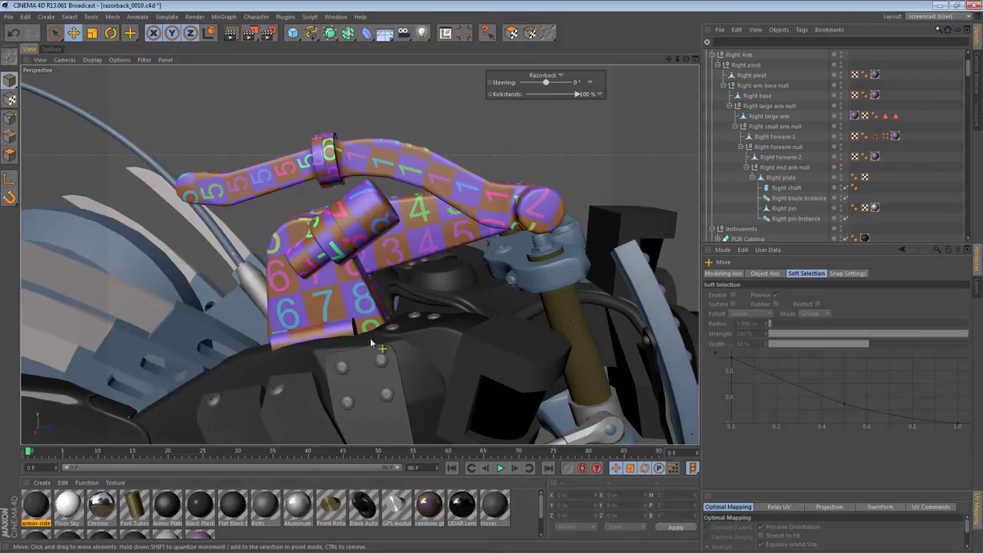
- Examine the right arm's null hierarchy by selecting its nulls in turn from Right pivot down to Right end arm null
left_click(756, 65)
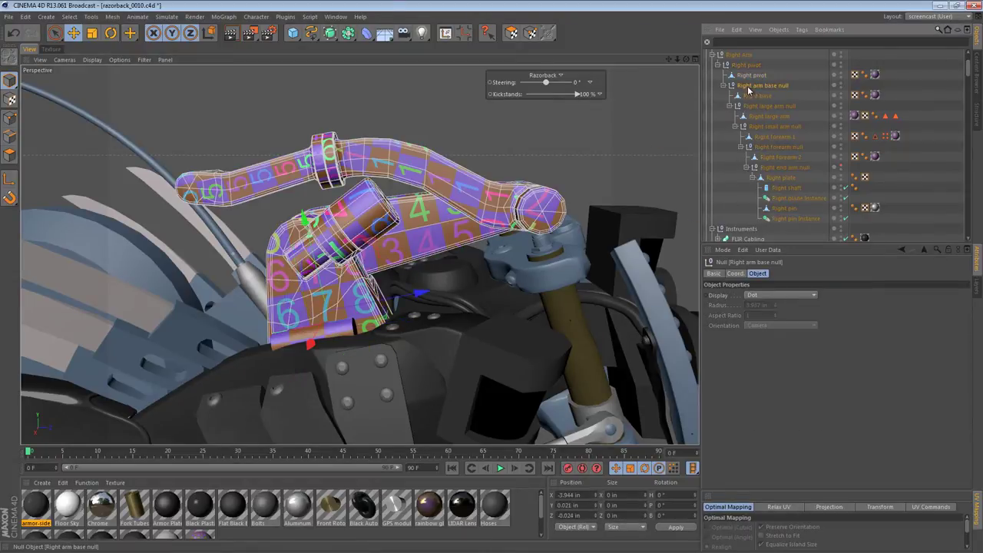
left_click(762, 106)
left_click(770, 130)
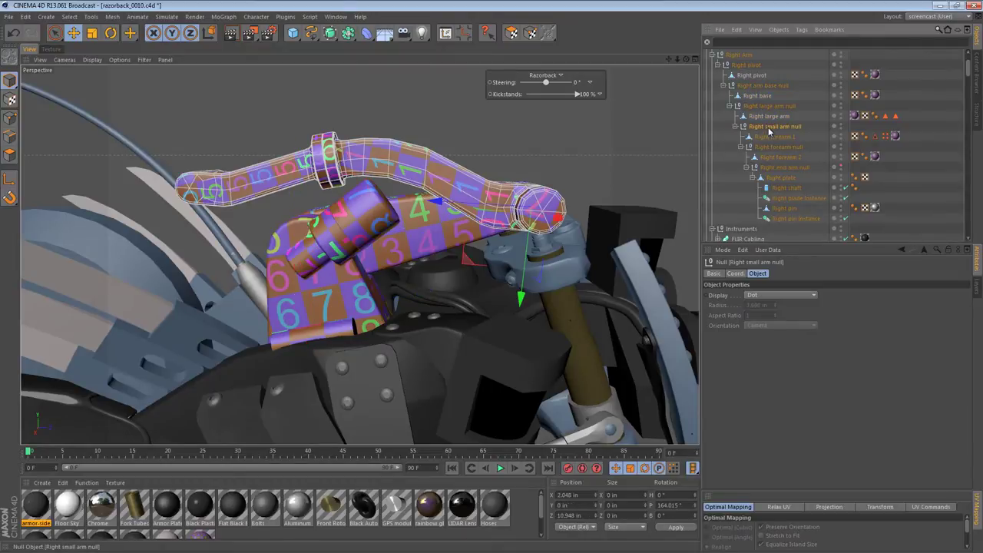
left_click(772, 148)
left_click(780, 167)
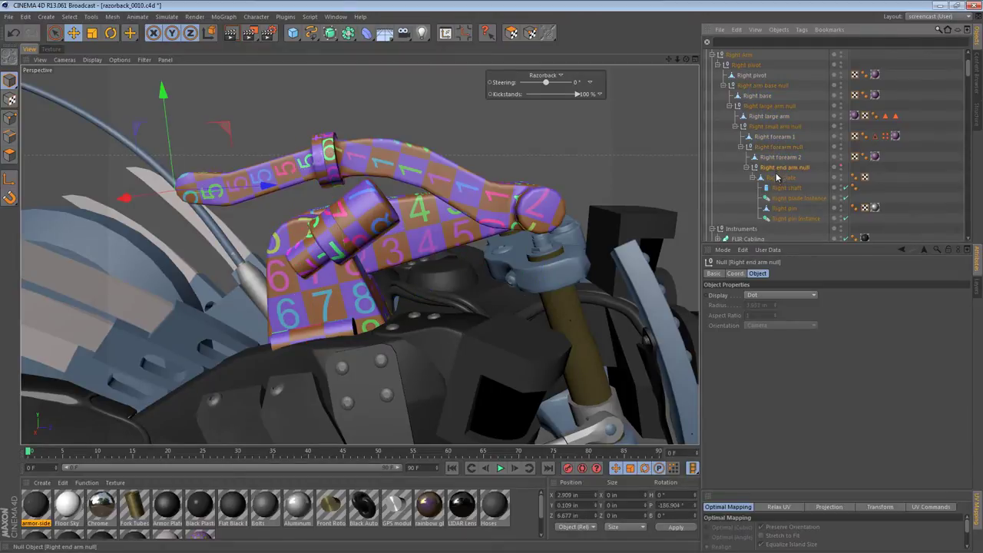
- Examine Right forearm 2, Right forearm 1 and the Right large arm individually on the model
left_click(777, 158)
key("e")
left_click_drag(285, 183, 265, 204)
left_click(772, 140)
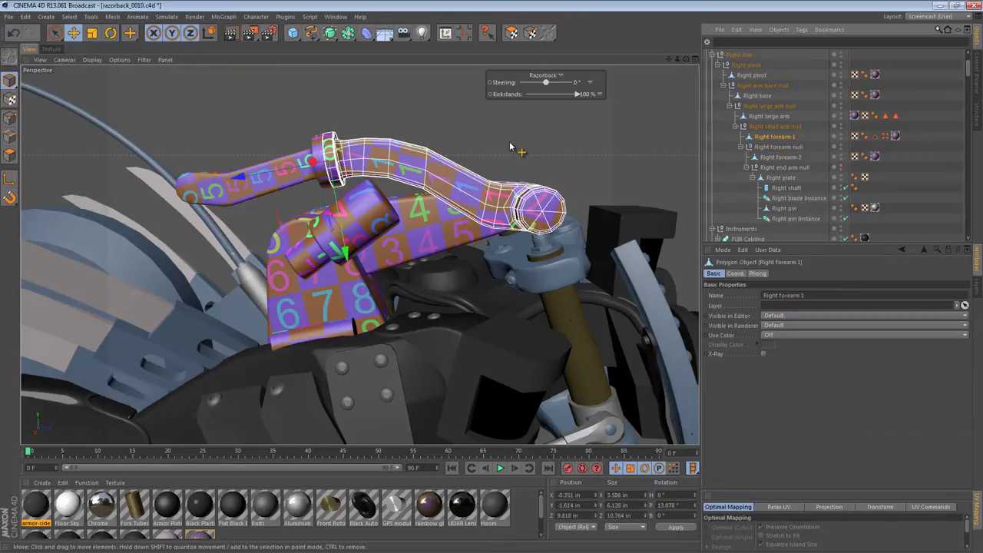
left_click(784, 118)
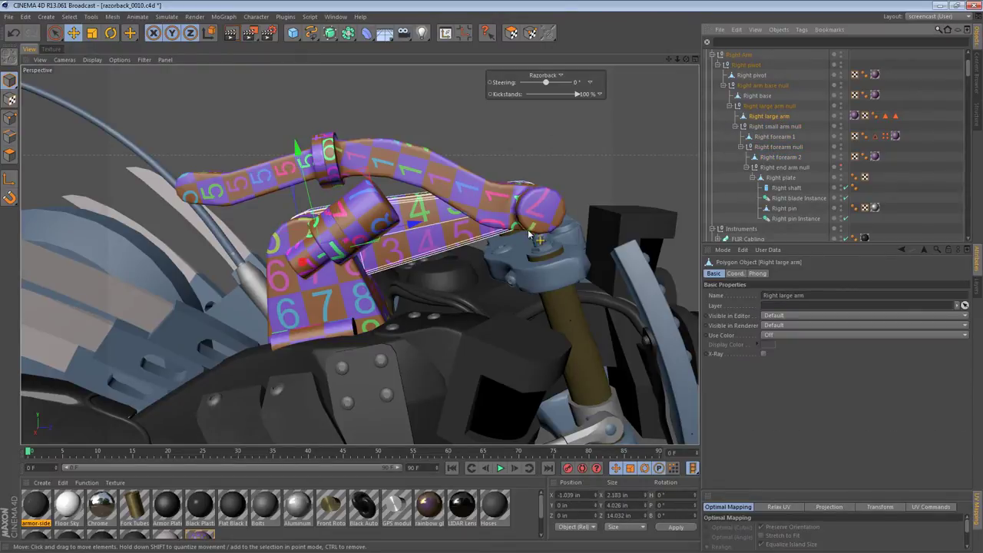
- Inspect the Right base and the Right pivot polygon object from both sides of the bike
left_click_drag(396, 246, 472, 309, "alt")
left_click(754, 96)
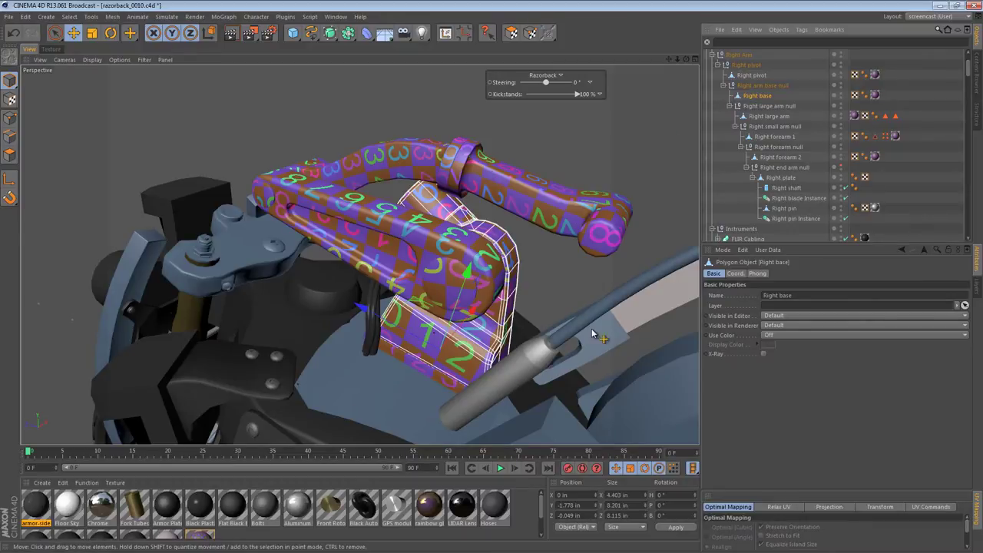
left_click_drag(478, 252, 384, 280, "alt")
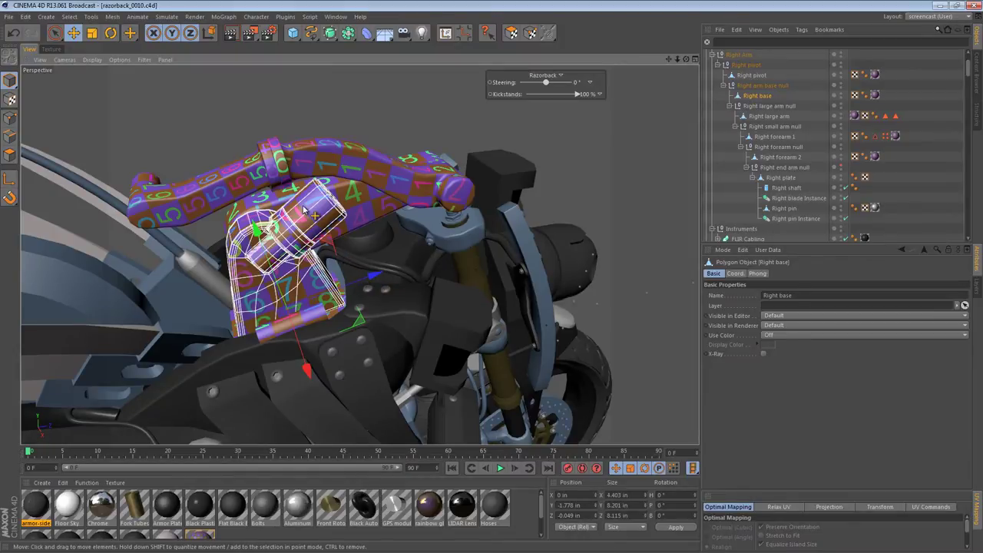
left_click(750, 75)
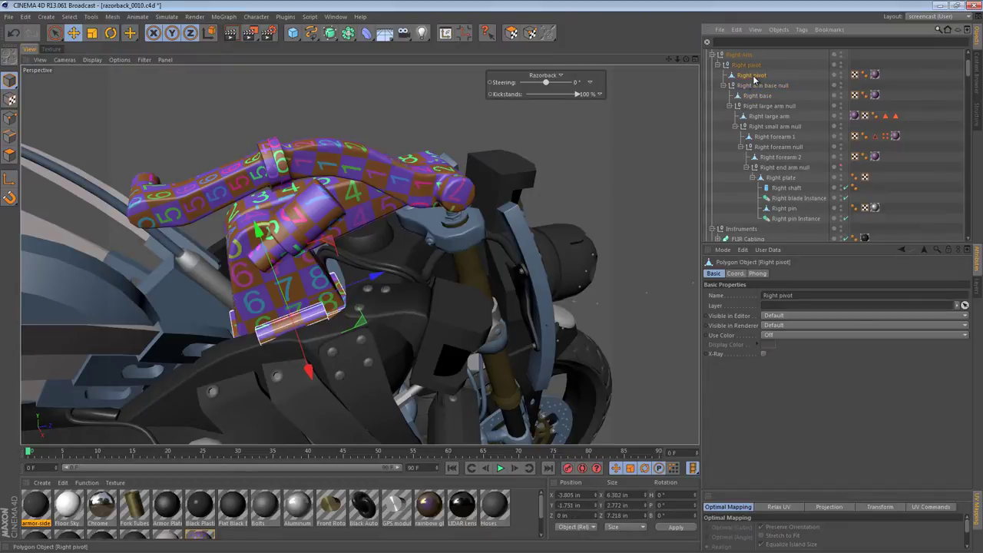
left_click_drag(295, 355, 404, 314, "alt")
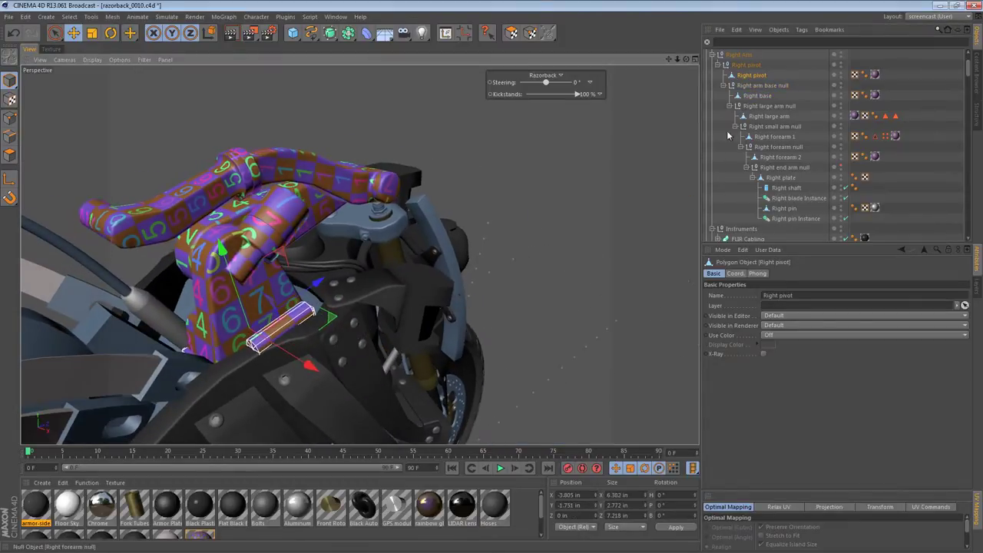
- Extend the Right pivot selection with the Right base, Right large arm, both forearms and the Right plate
left_click(757, 95, "ctrl")
left_click(769, 116, "ctrl")
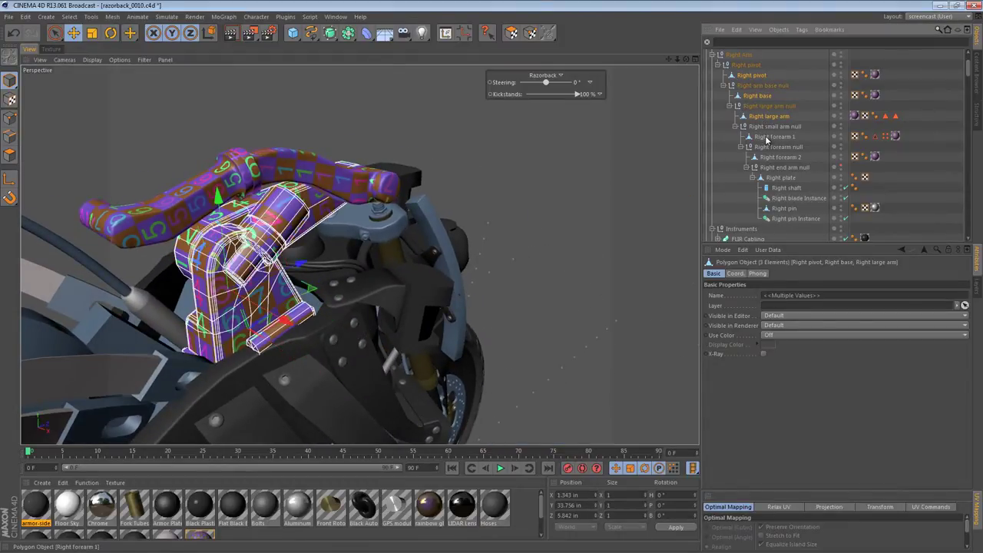
left_click(766, 137, "ctrl")
left_click(770, 157, "ctrl")
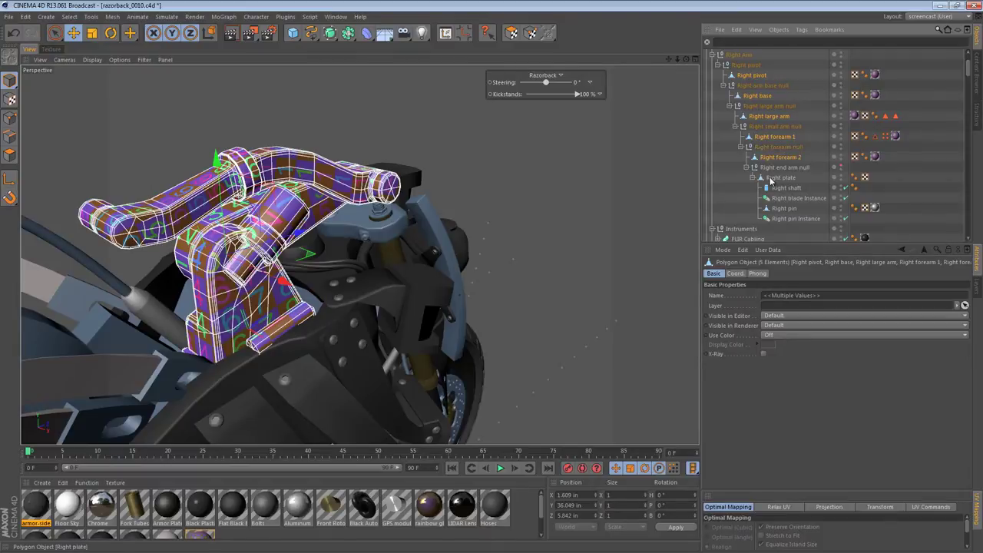
left_click(773, 178, "ctrl")
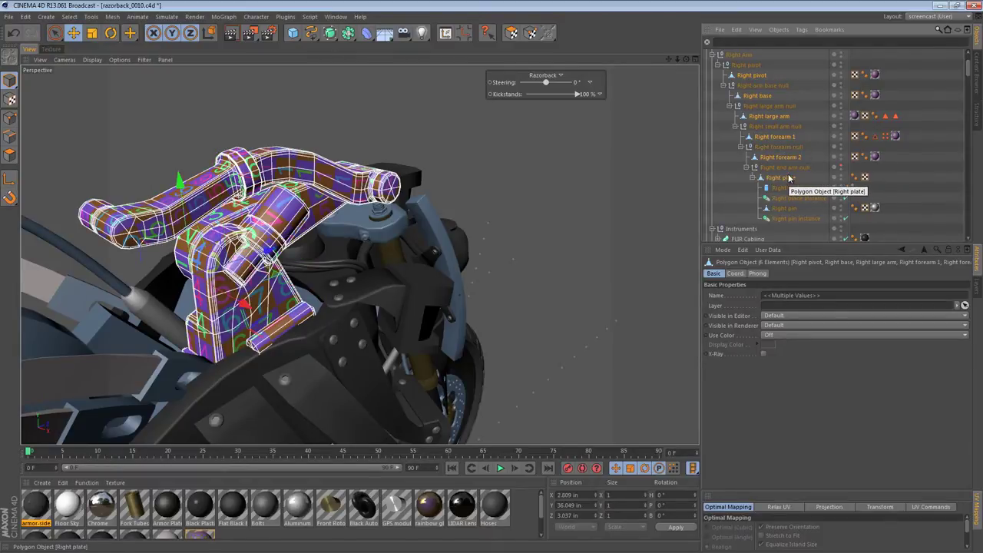
- Unhide the Right end arm null and inspect the Right shaft, Right blade Instance, Right pin and Right pin Instance
left_click(781, 179)
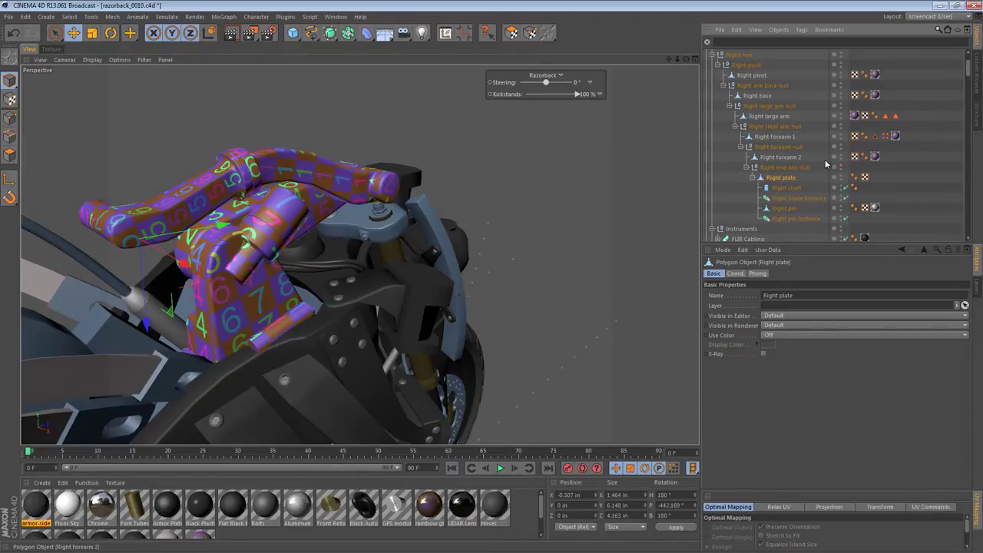
left_click(842, 166, "alt")
left_click(795, 189)
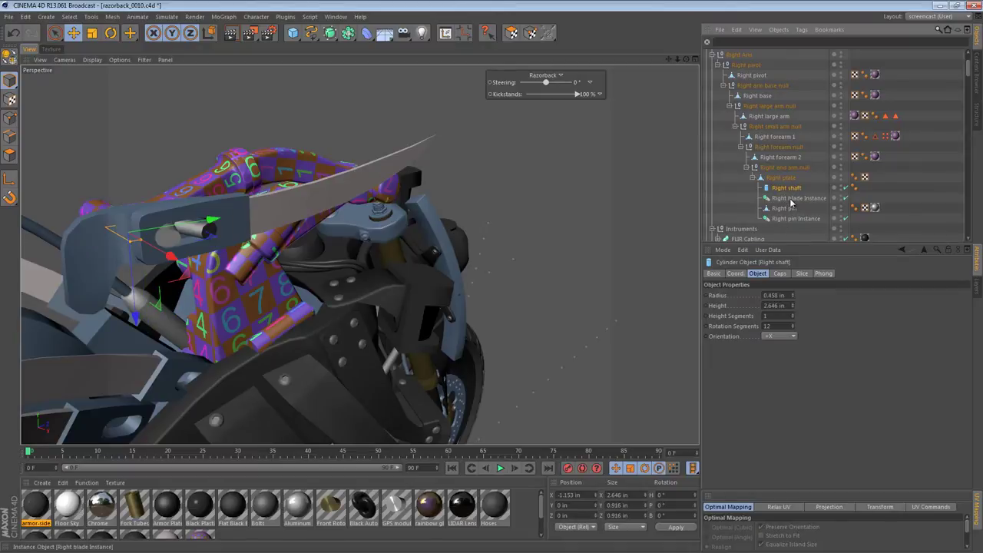
left_click(793, 199)
left_click(784, 208)
left_click(785, 220)
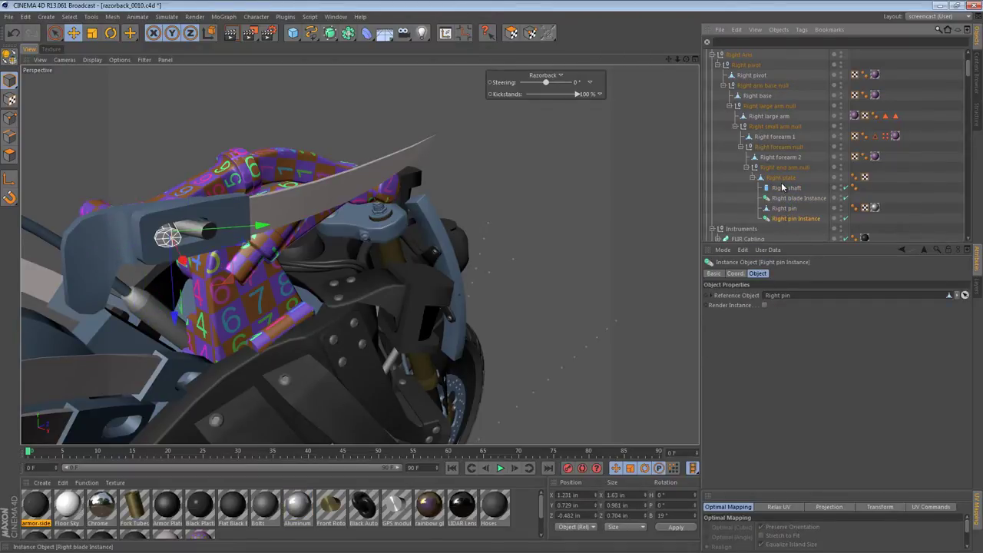
- Inspect the Right plate with its blade, shaft and pins from the rear of the arm
left_click(780, 179)
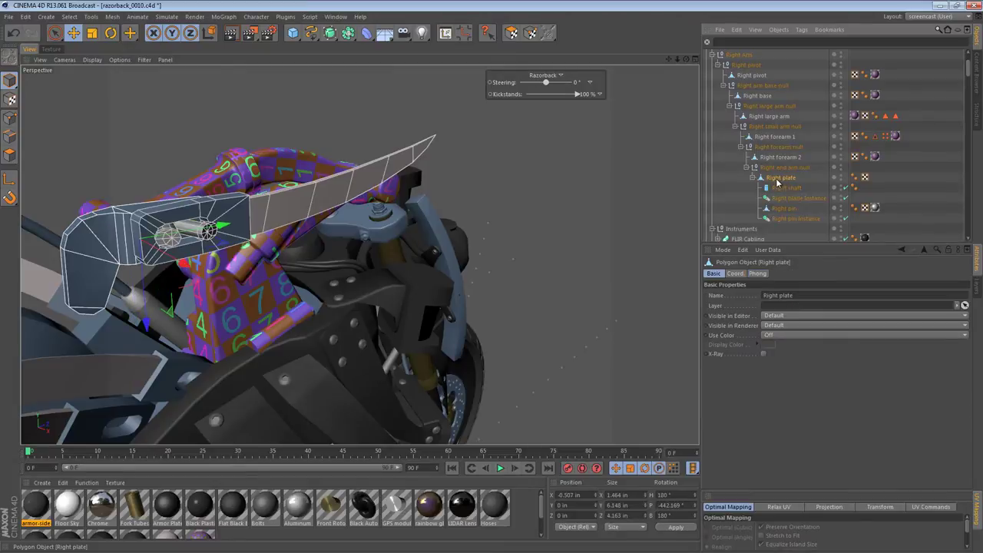
left_click_drag(274, 197, 439, 242, "alt")
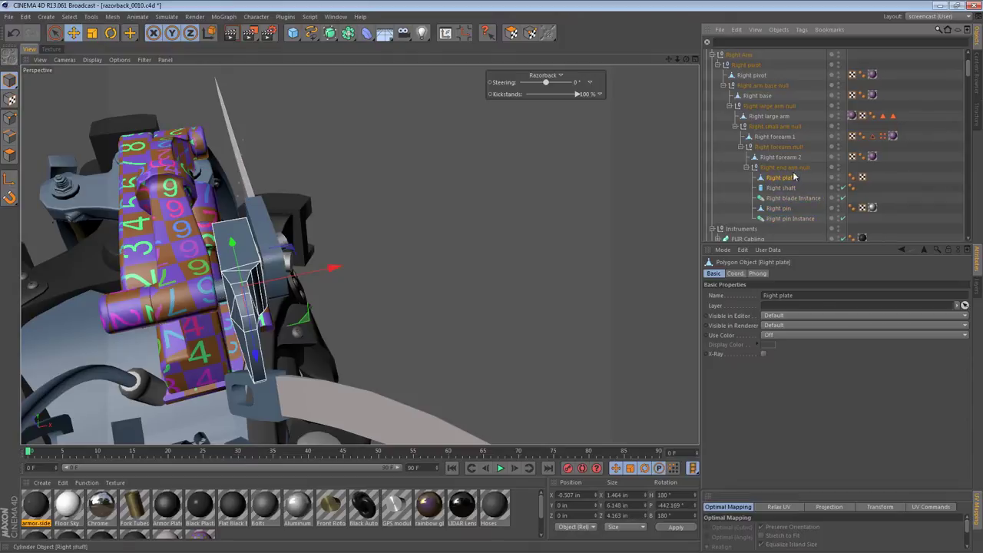
left_click(785, 181)
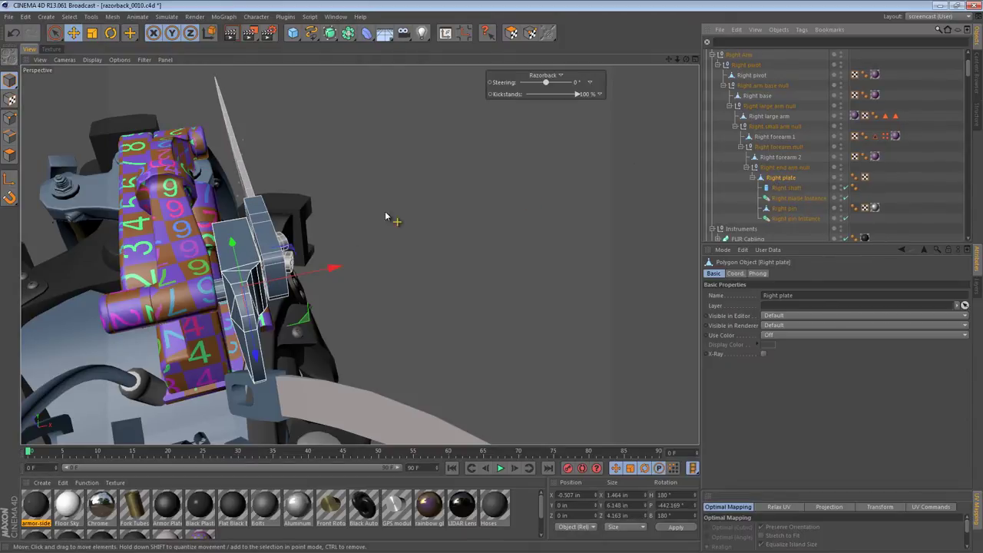
- Merge Right forearm 2, Right forearm 1, Right large arm, Right base and Right pivot into one object with Connect Objects + Delete
left_click(777, 157)
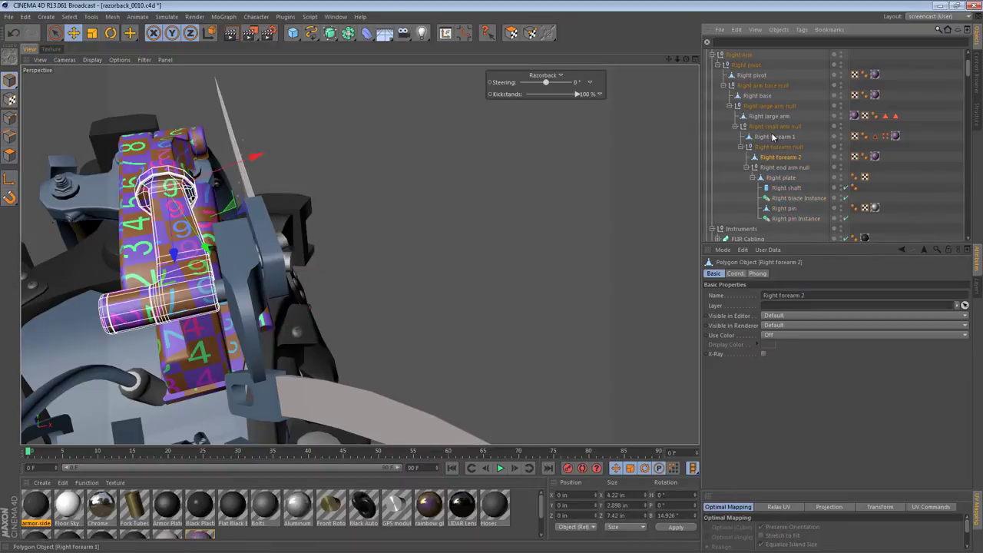
left_click(774, 136, "ctrl")
left_click(769, 117, "ctrl")
left_click(757, 95, "ctrl")
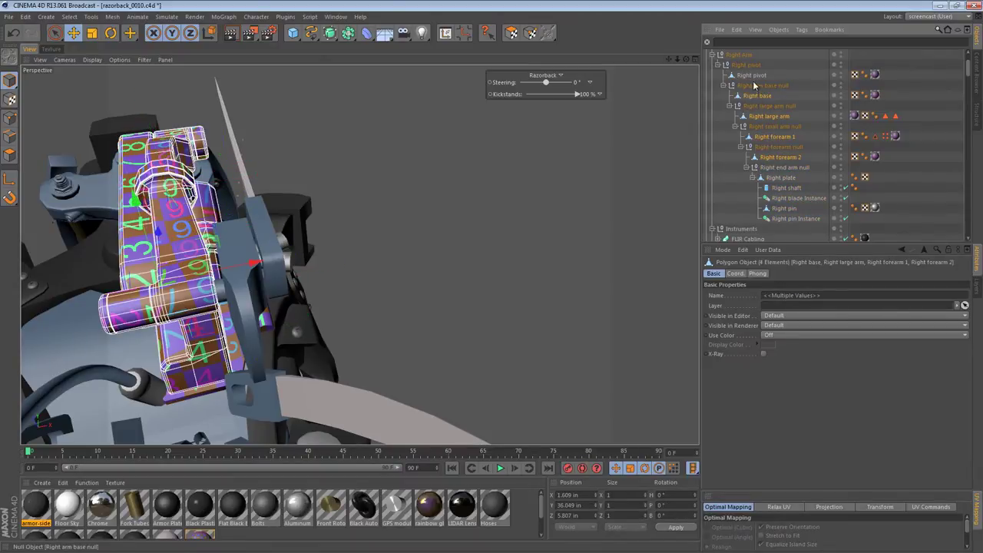
left_click(752, 75, "ctrl")
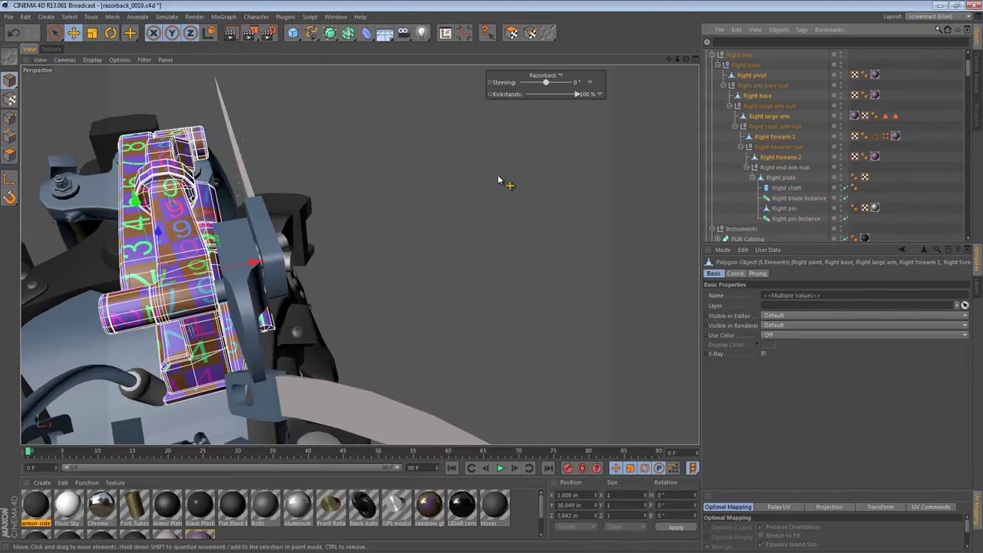
left_click_drag(295, 220, 388, 182, "alt")
right_click(363, 179)
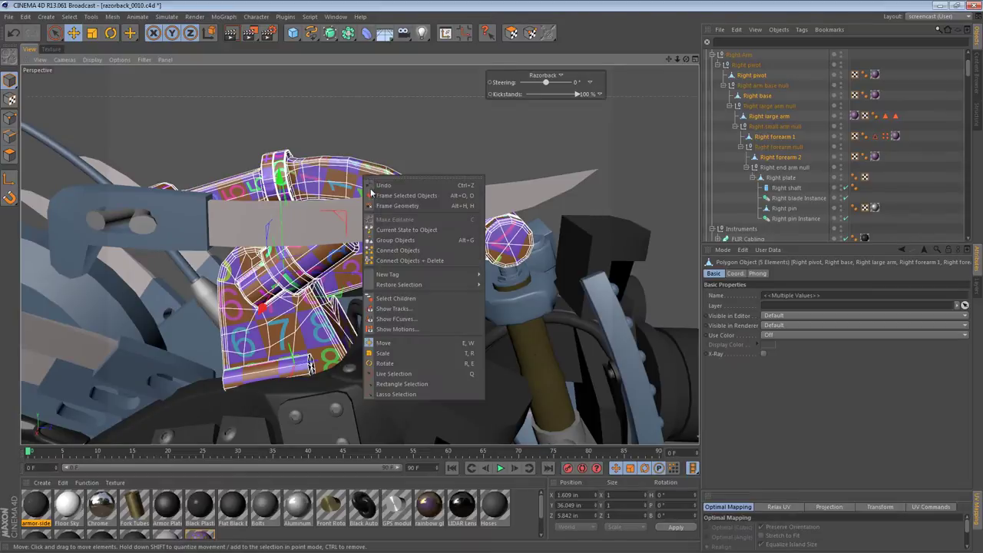
left_click(428, 261)
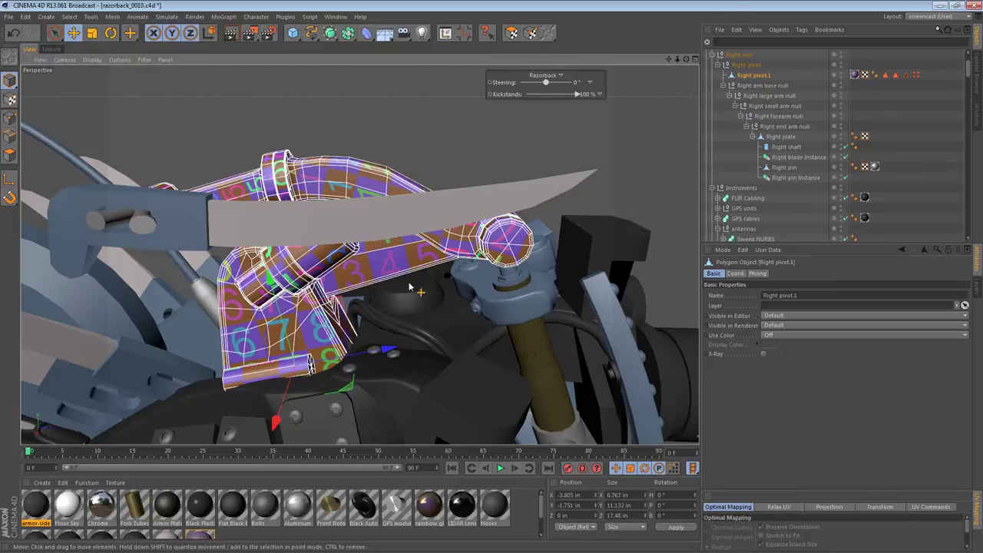
- Try moving the merged arm object away from the bike, and undo the move
left_click_drag(290, 315, 238, 148)
key("ctrl+z")
left_click_drag(399, 198, 252, 279, "alt")
scroll(419, 272, "down", 3)
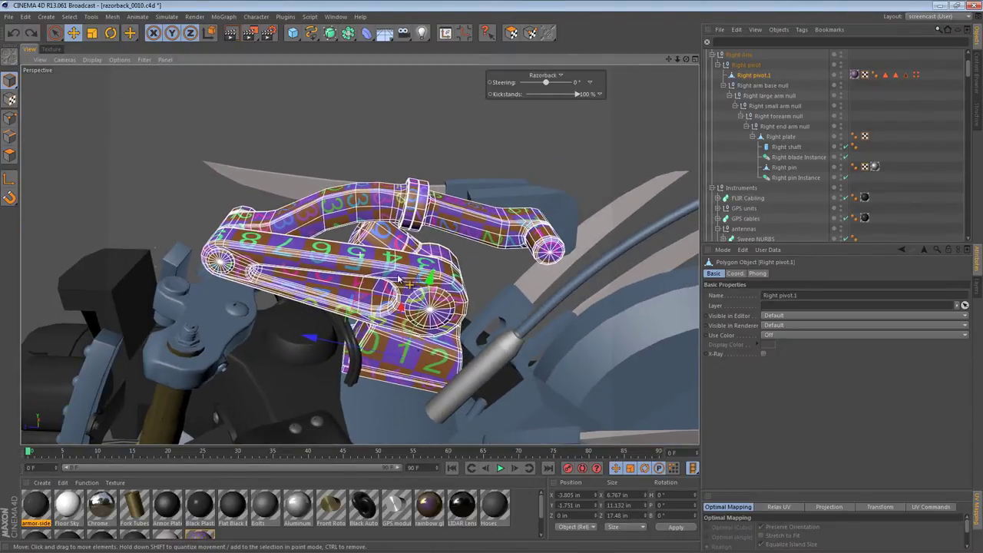
middle_click_drag(253, 237, 235, 213, "alt")
- Switch the merged arm to polygon editing and clear its polygon selection
left_click(10, 117)
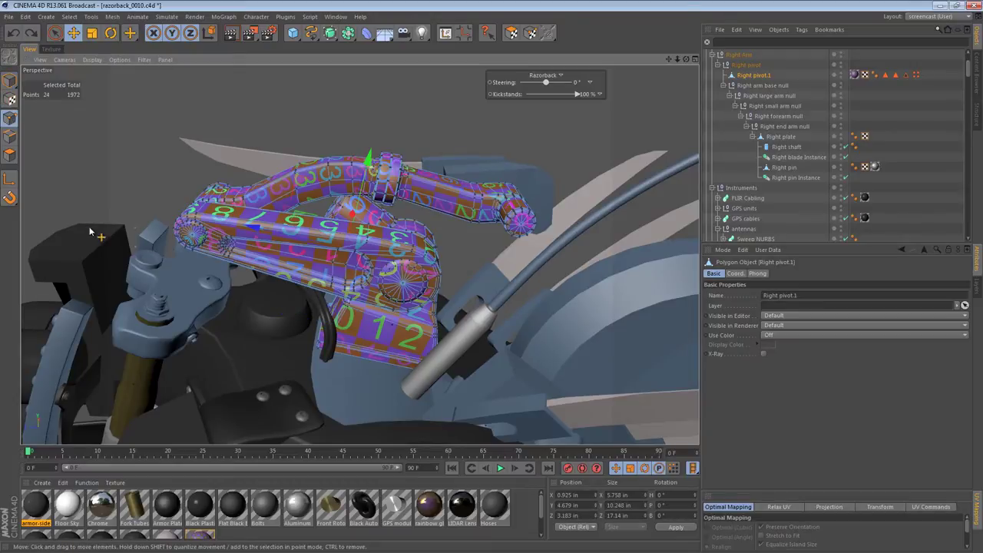
left_click(10, 154)
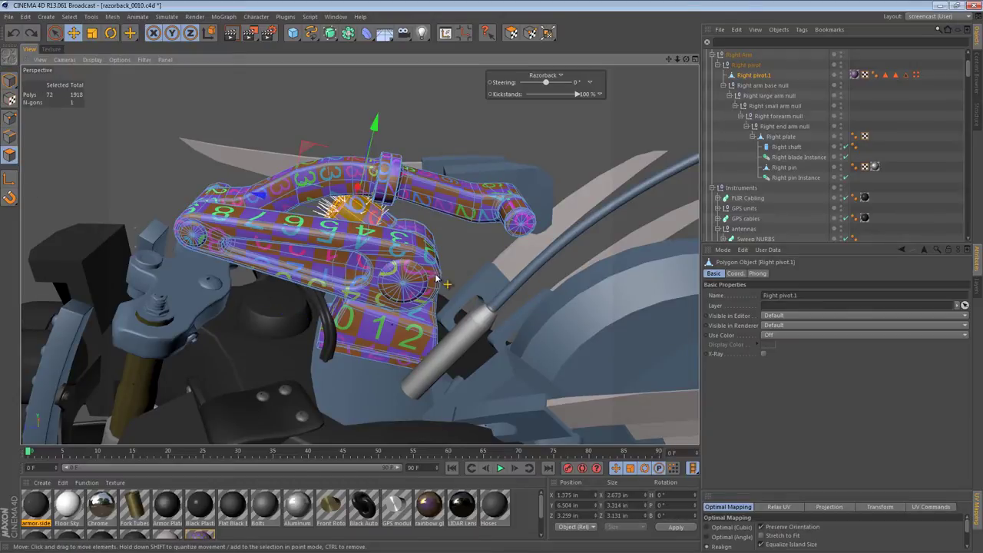
left_click_drag(423, 265, 492, 296, "alt")
left_click(264, 242)
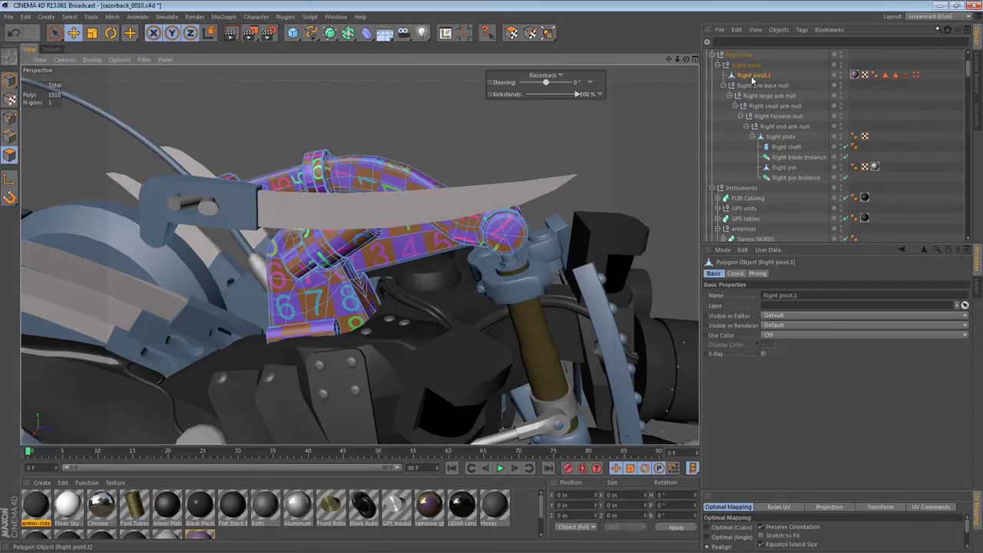
- Move the merged Right pivot.1 object out of its hierarchy to above Razorback, and hide the Razorback null
scroll(739, 48, "up", 2)
mouse_move(739, 48)
left_mouse_down()
mouse_move(742, 68)
mouse_move(740, 52)
left_mouse_up()
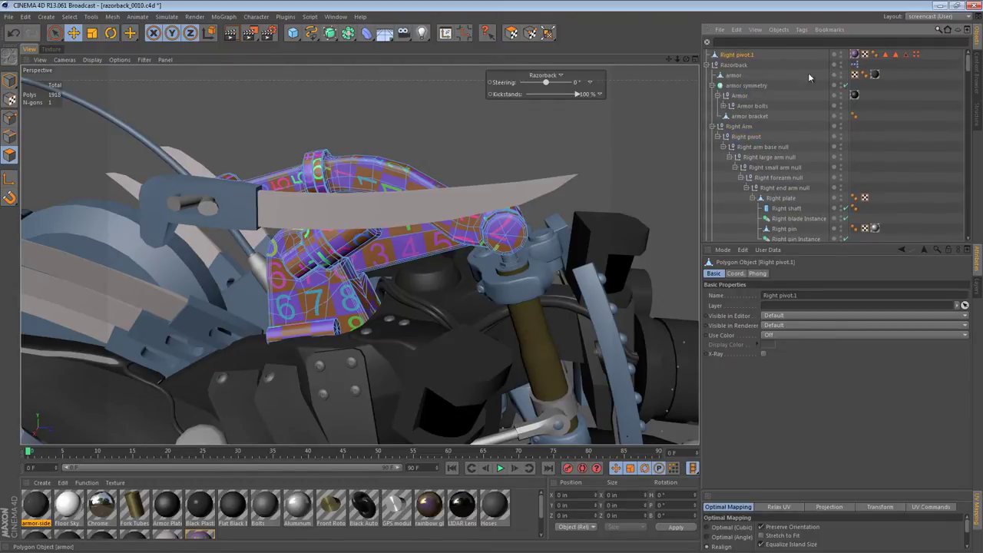
left_click(840, 63)
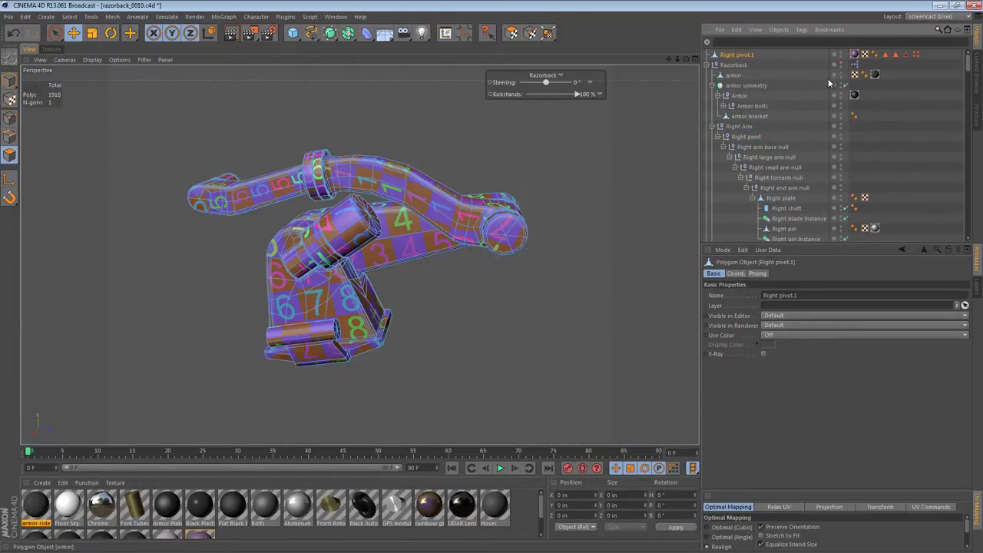
- Collapse the Razorback hierarchy and use Fill Selection on the arm's end forearm, and on the curved forearm beside it
left_click(710, 64)
right_click_drag(375, 244, 455, 225, "alt")
left_click_drag(375, 243, 342, 223, "alt")
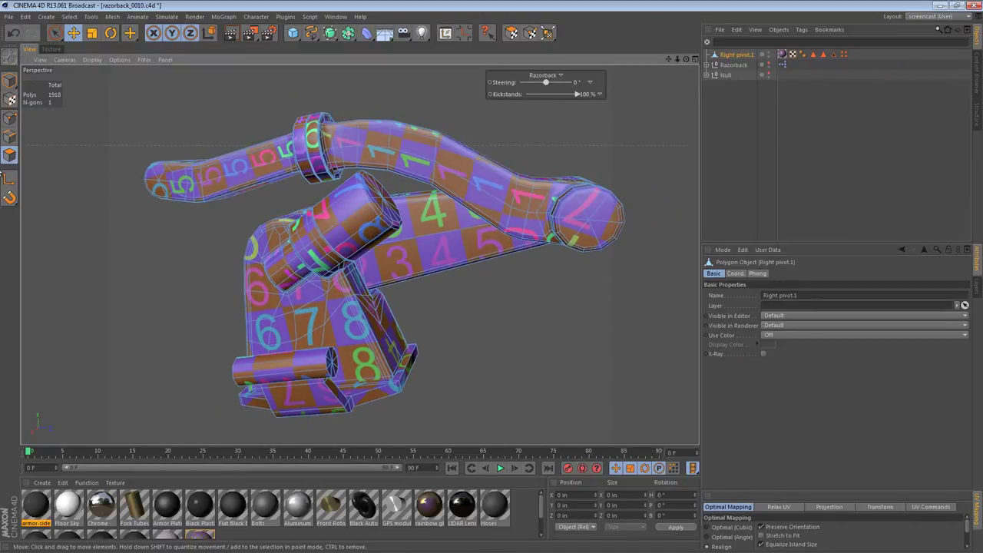
key("u")
key("f")
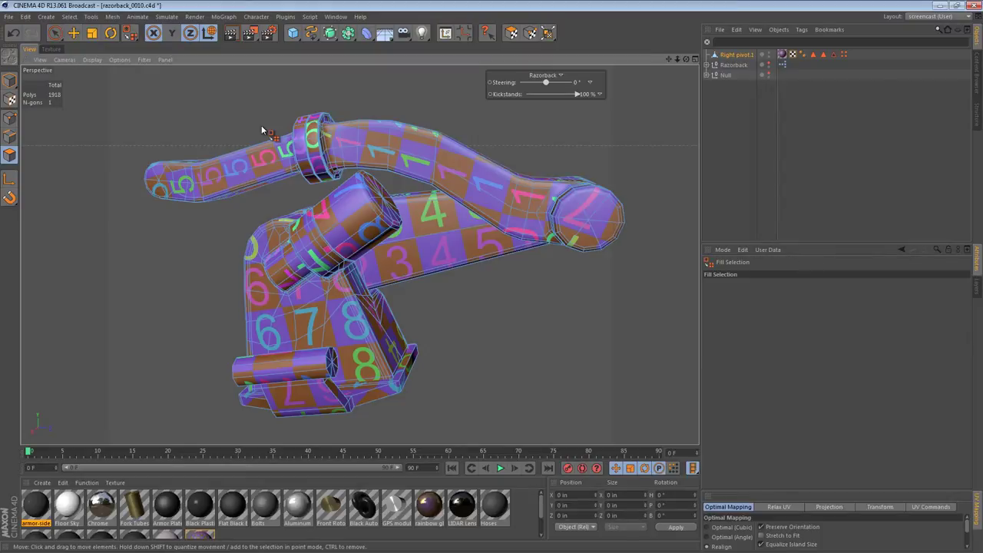
left_click(264, 163)
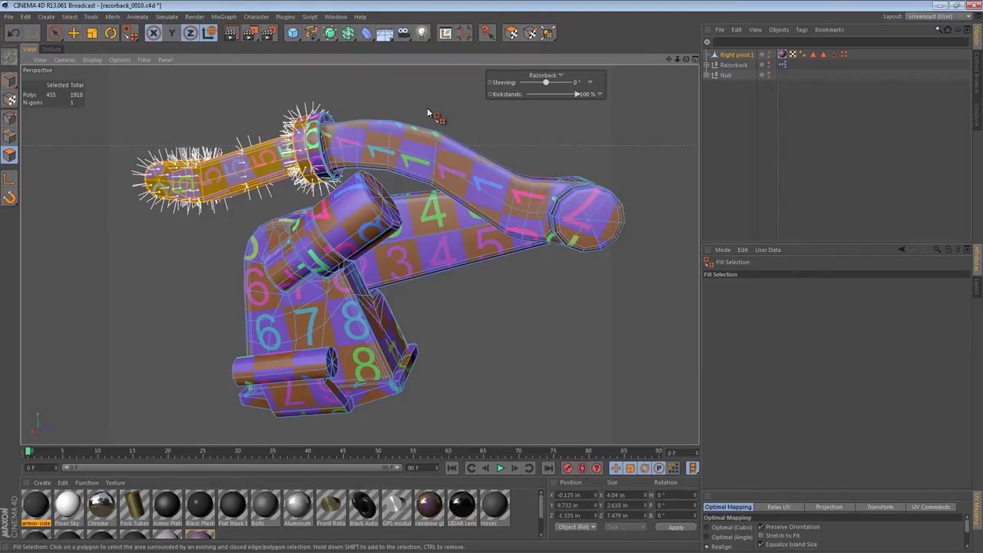
left_click(471, 161)
left_click_drag(504, 287, 398, 278, "alt")
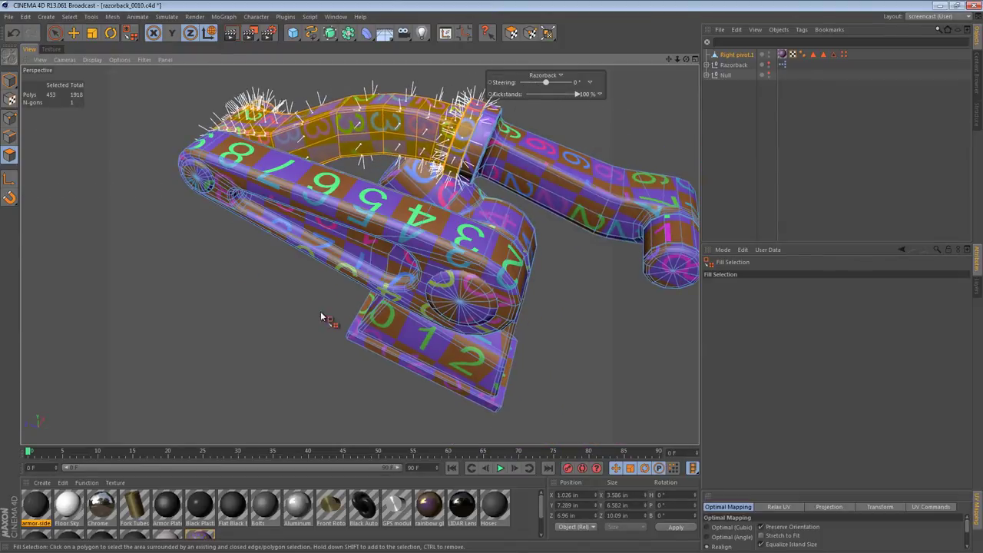
- Fill-select the arm's remaining parts in turn: the large arm, the upright body, and the base plate with its small cylinder
left_click(460, 299)
left_click(460, 298, "shift")
left_click_drag(434, 291, 140, 156, "alt")
left_click(444, 320)
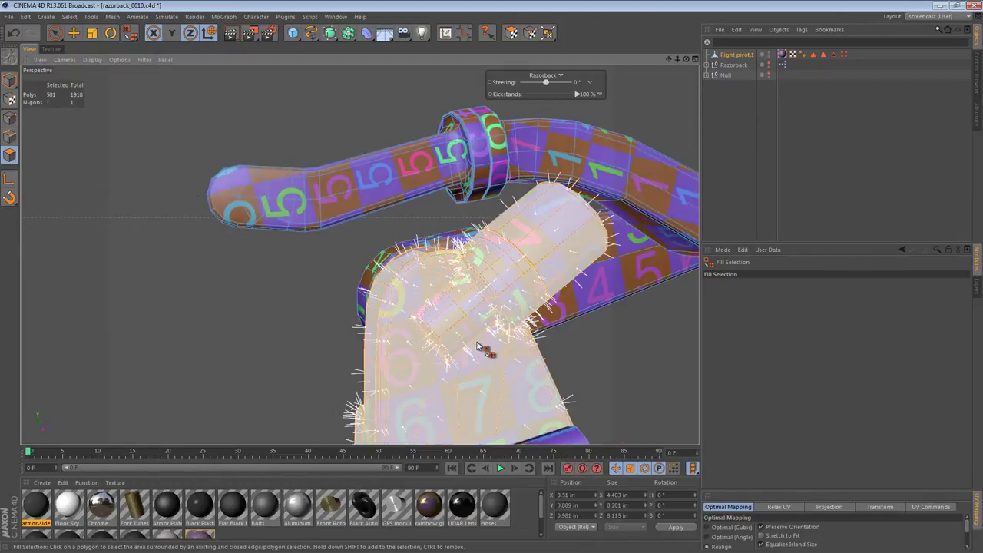
middle_click_drag(478, 332, 432, 205, "alt")
left_click(474, 338)
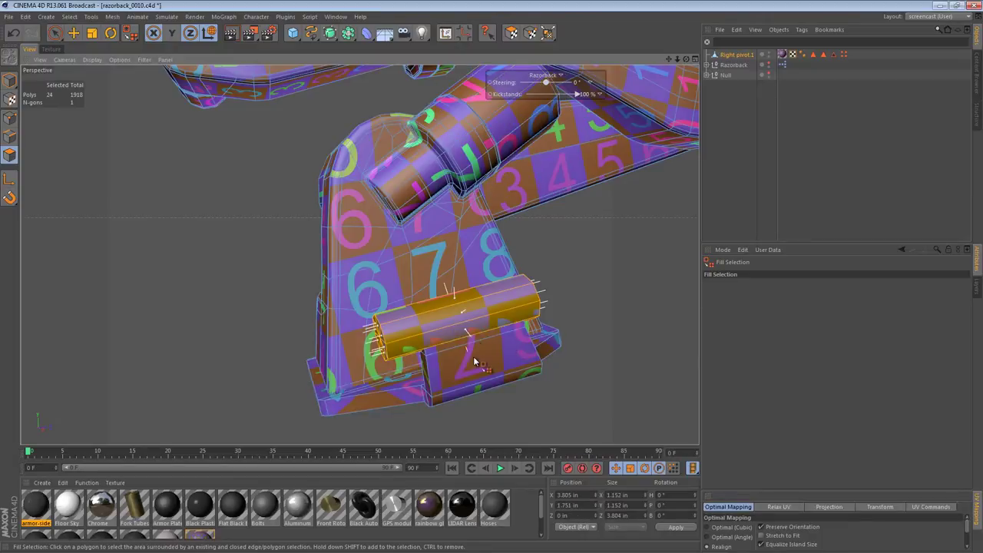
left_click_drag(484, 373, 308, 215, "alt")
- Choose Fill Selection again and select the upright body with its angled cylinder
right_click(252, 179)
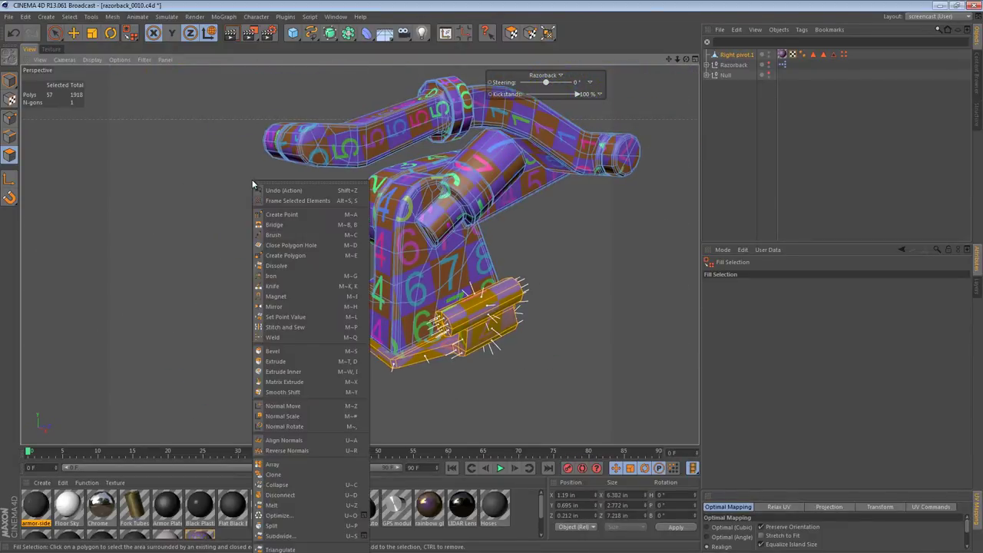
key("Escape")
key("v")
mouse_move(278, 218)
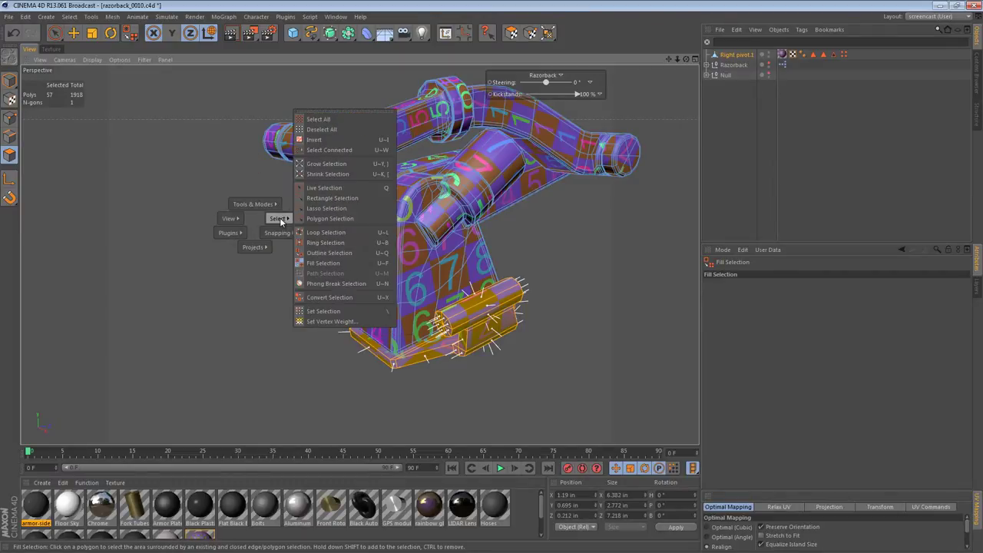
left_click(330, 267)
left_click(394, 269)
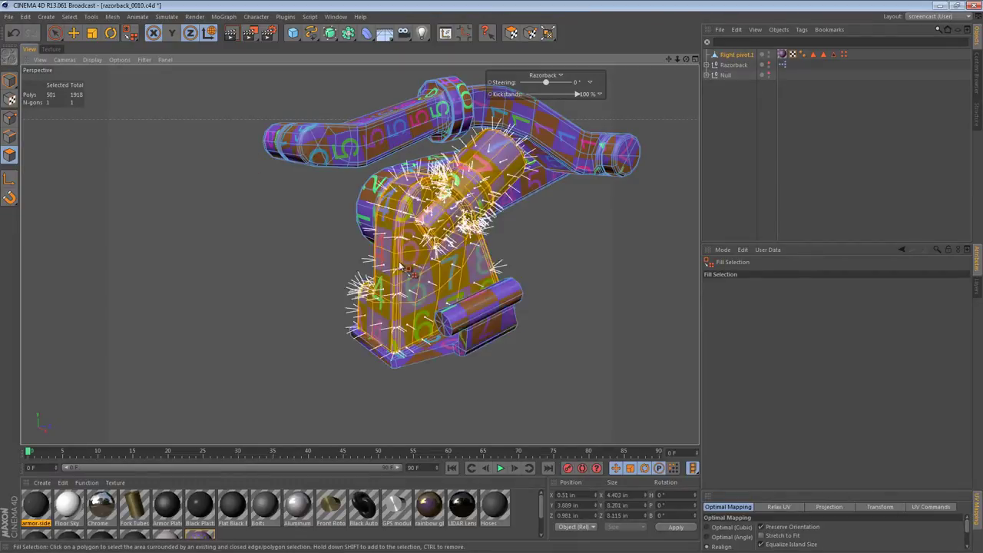
left_click_drag(441, 256, 171, 182, "alt")
- Examine the arm's overlapping UV mesh in the texture view, and clear the polygon selection on the model
left_click(51, 49)
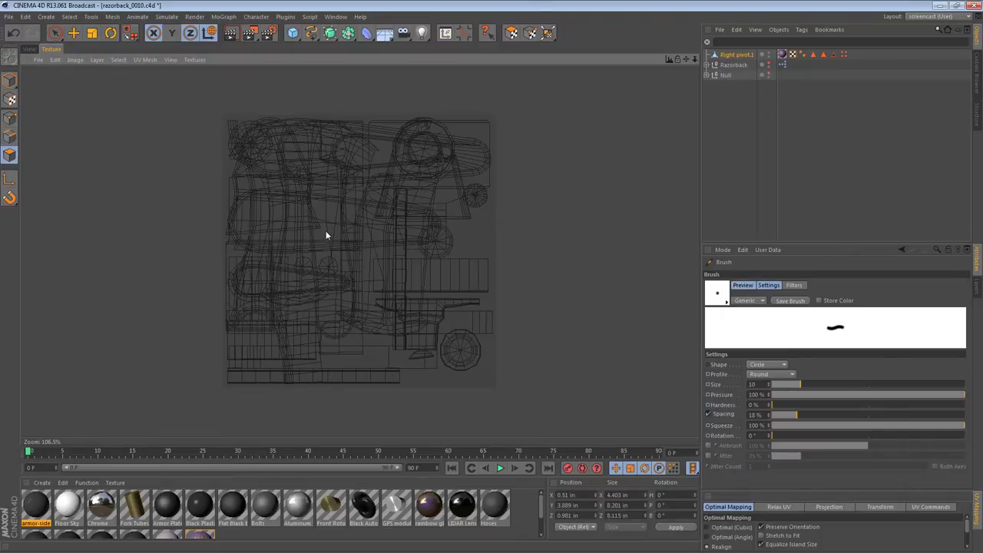
scroll(322, 235, "up", 2)
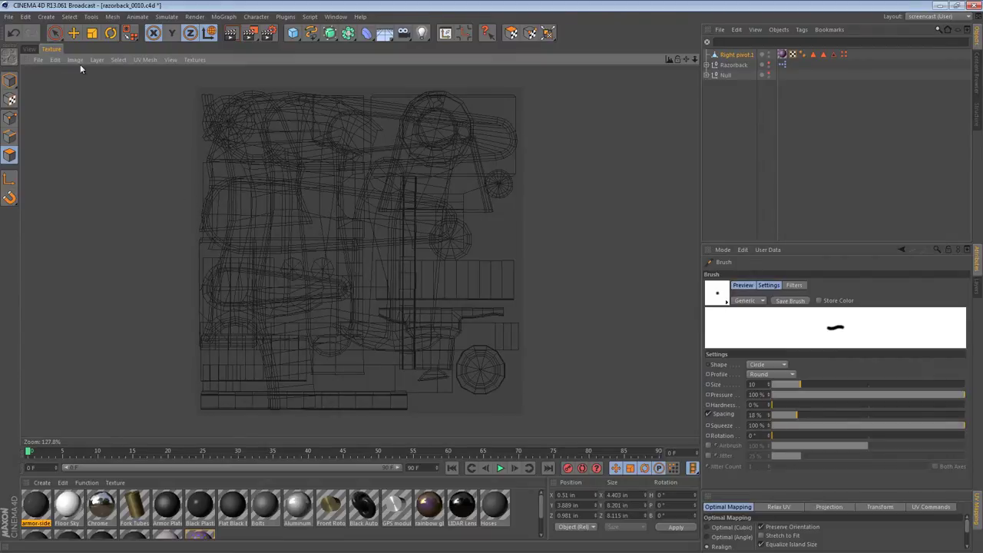
left_click(27, 50)
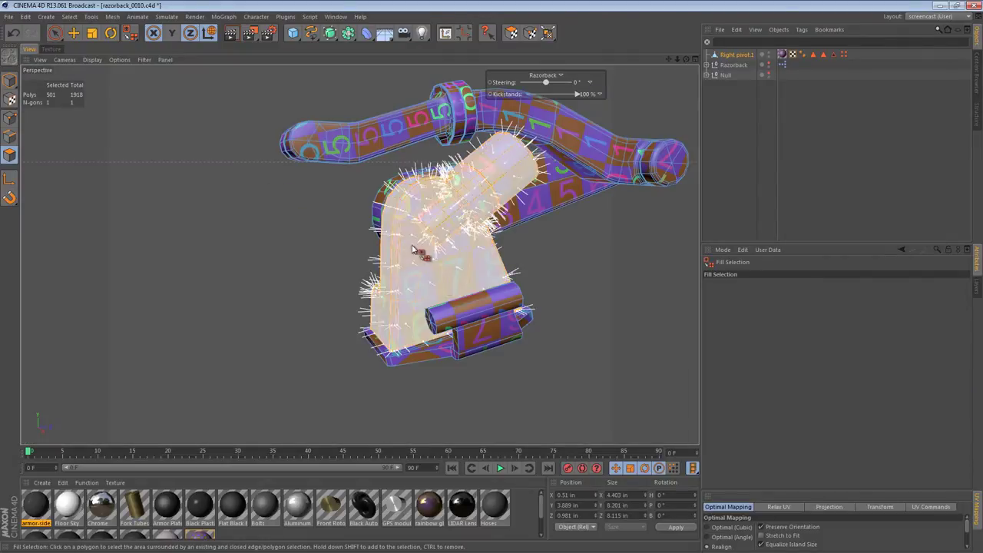
key("e")
left_click(217, 211)
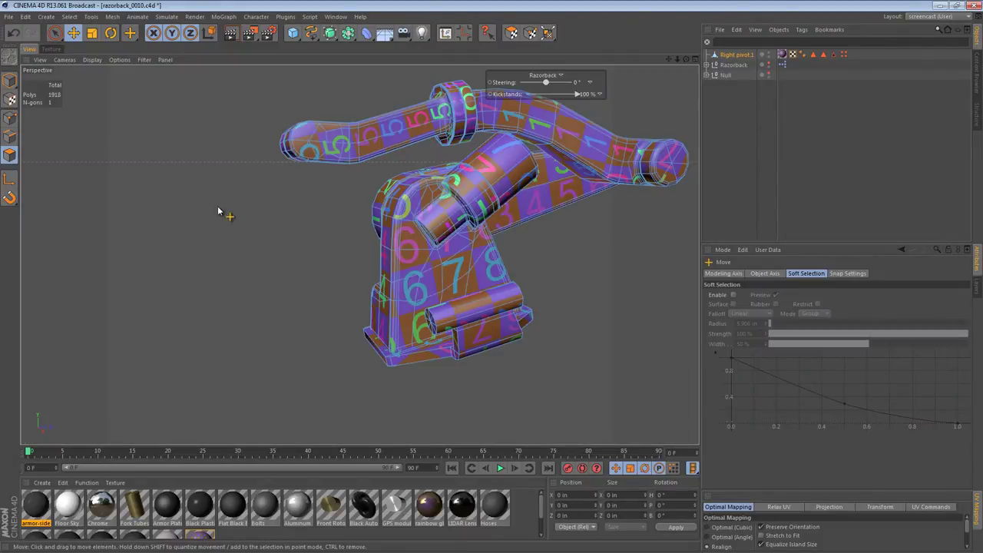
- Try Optimal Mapping's Realign on the whole arm's UVs with 4%, 1% and 2% spacing
left_click(50, 49)
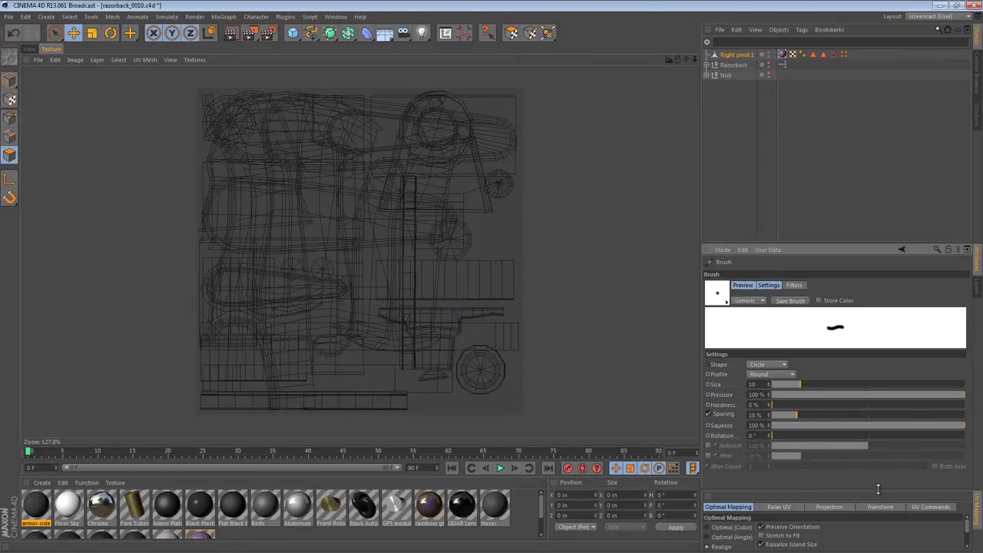
left_click_drag(880, 495, 885, 395)
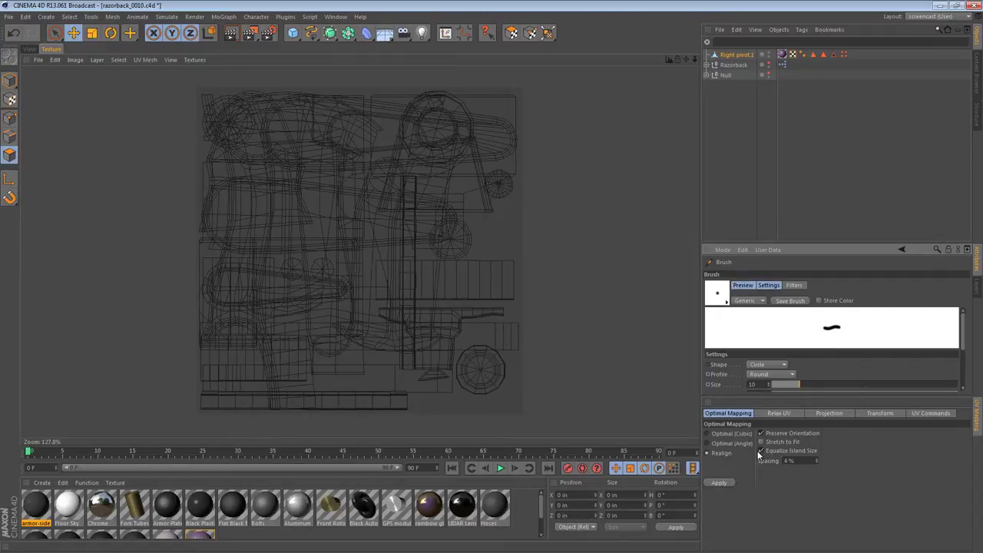
left_click(720, 483)
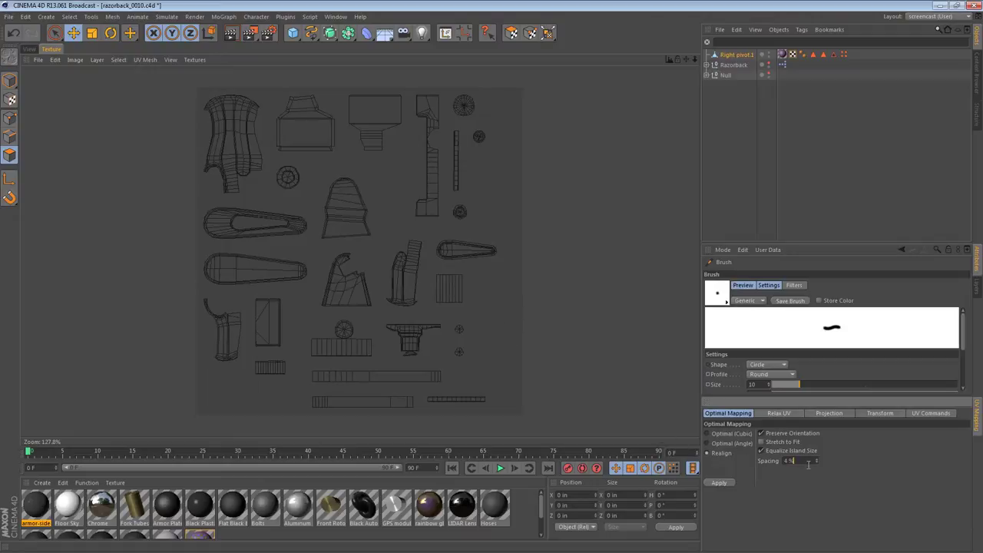
left_click(719, 483)
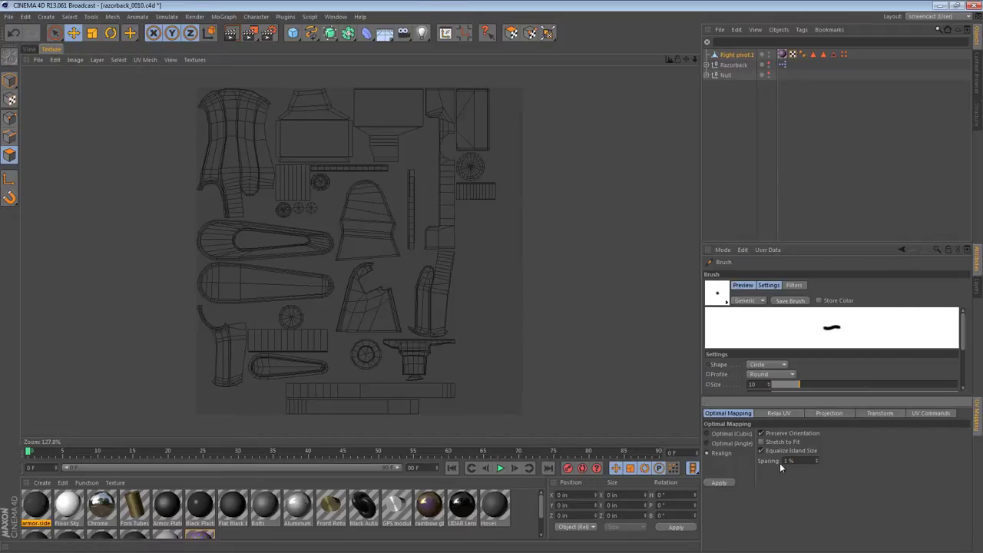
left_click(726, 482)
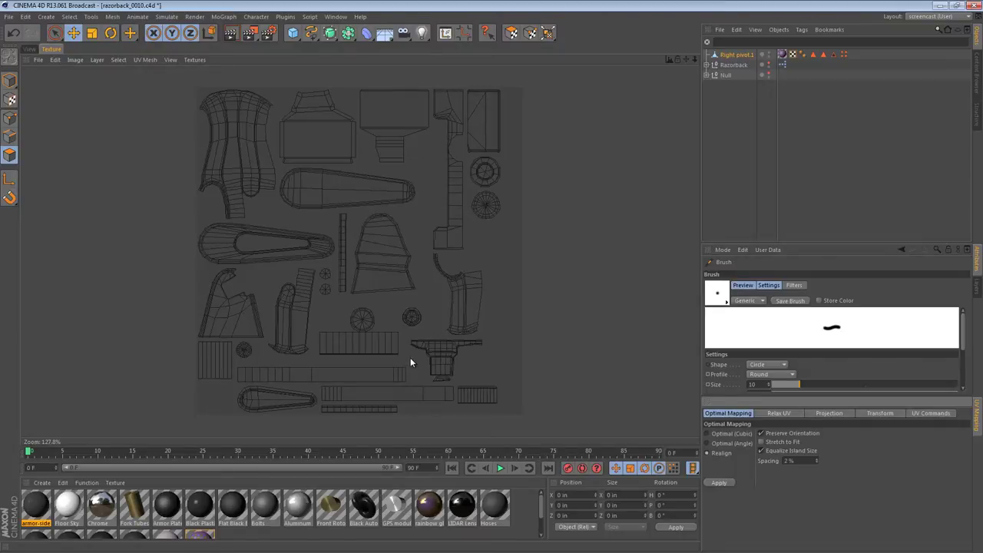
- Undo the UV realignments to restore the original overlapping layout
key("ctrl+z")
key("ctrl+z")
key("ctrl+z")
key("ctrl+z")
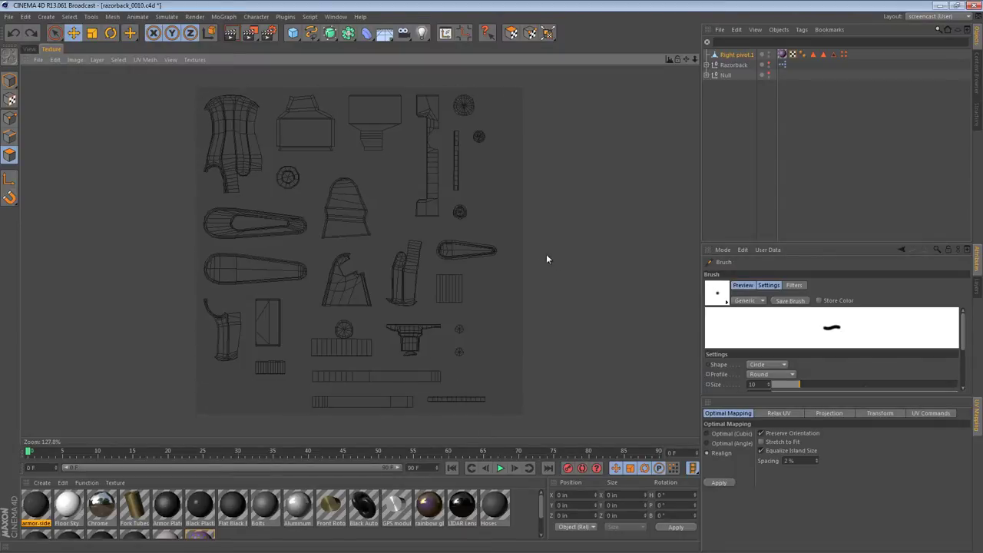
- Fill-select the upright body with its angled cylinder on Right pivot.1 in the 3D view
left_click(28, 49)
middle_click_drag(548, 198, 456, 200, "alt")
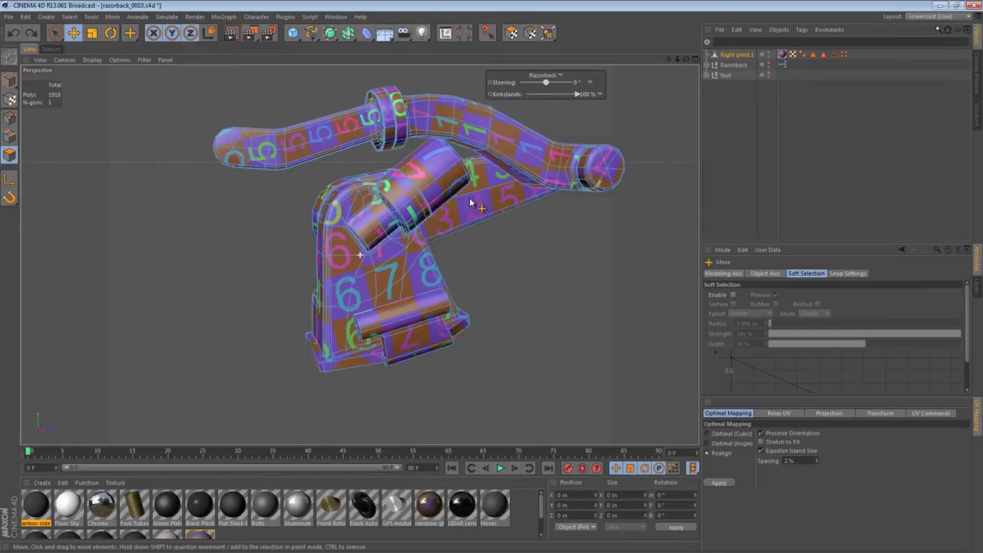
left_click_drag(456, 202, 432, 230, "alt")
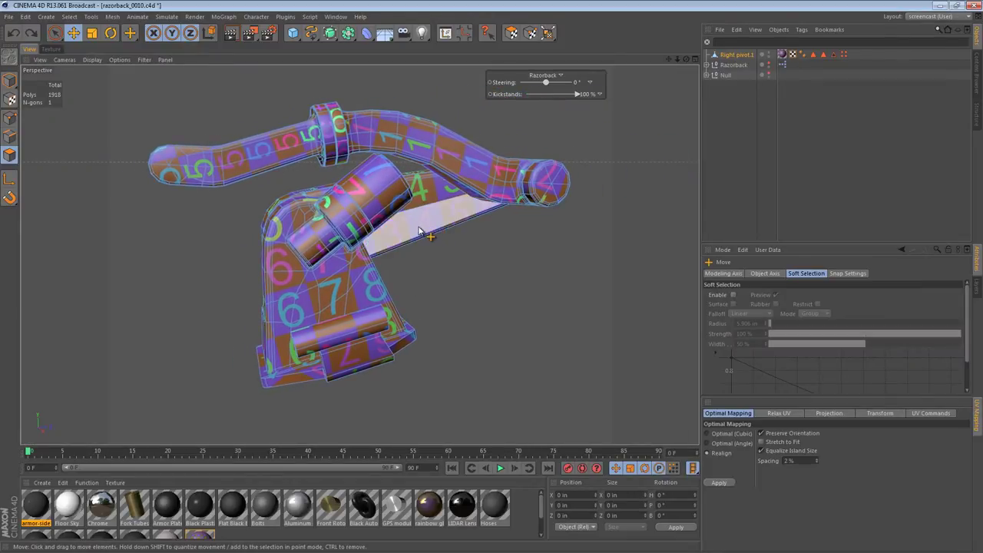
left_click(737, 55)
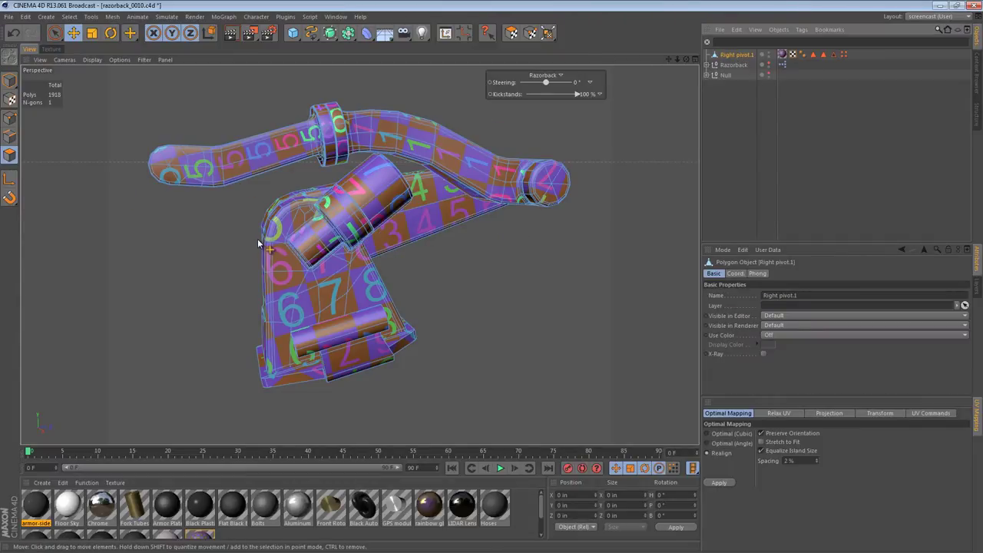
key("u")
key("f")
left_click(330, 256)
left_click_drag(342, 252, 415, 223, "alt")
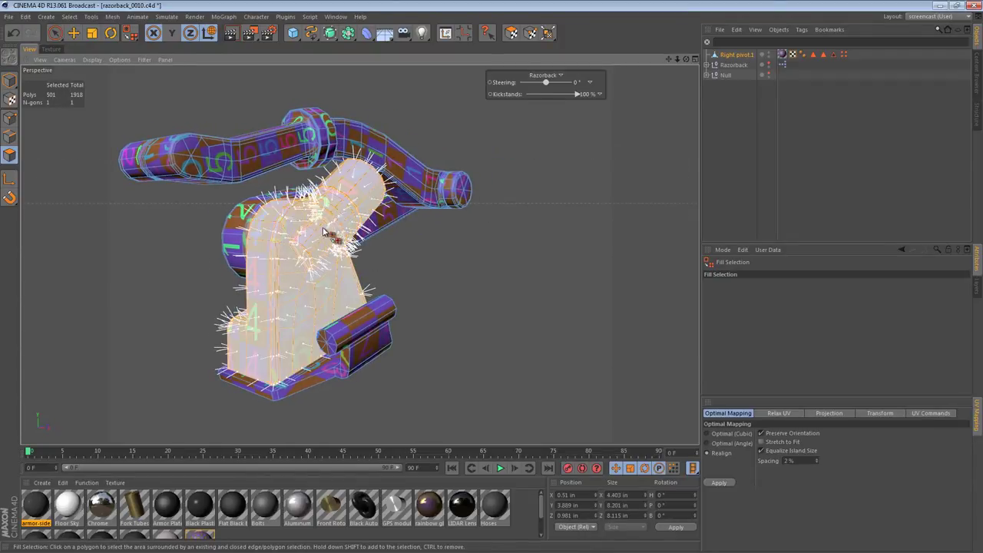
left_click(342, 208)
- Move the upright body's UV polygons off the texture canvas to its right side, and deselect them
left_click(51, 48)
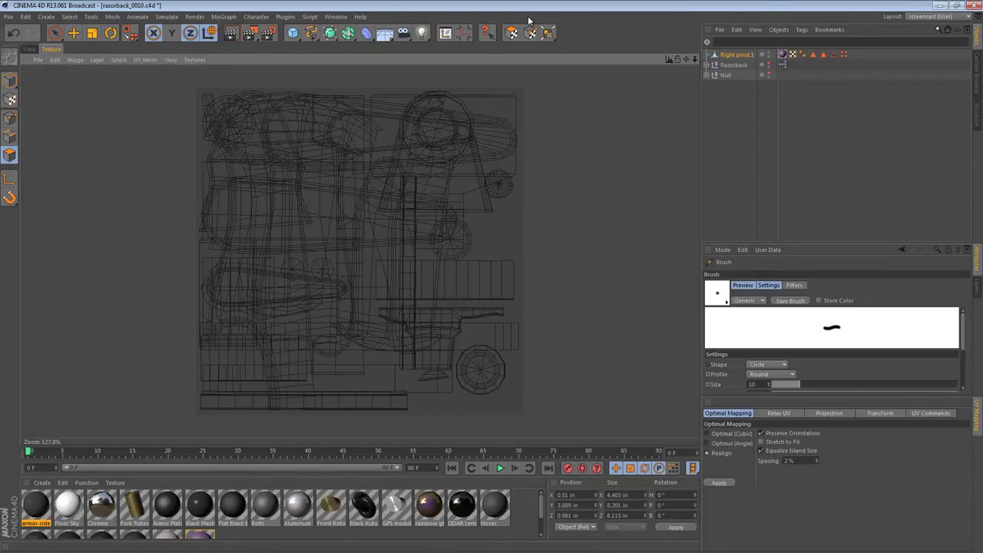
left_click(511, 32)
scroll(453, 247, "down", 5)
key("e")
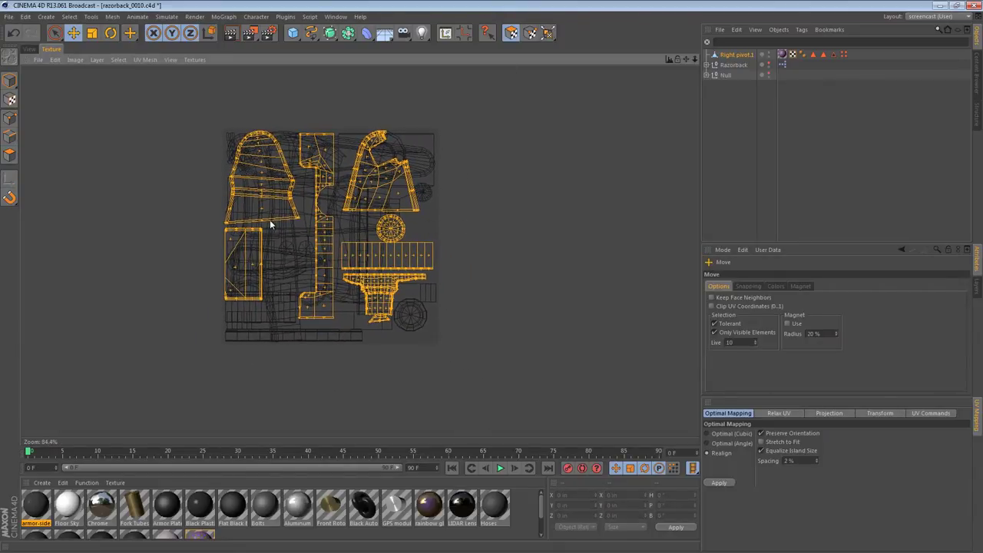
left_click_drag(494, 301, 720, 311)
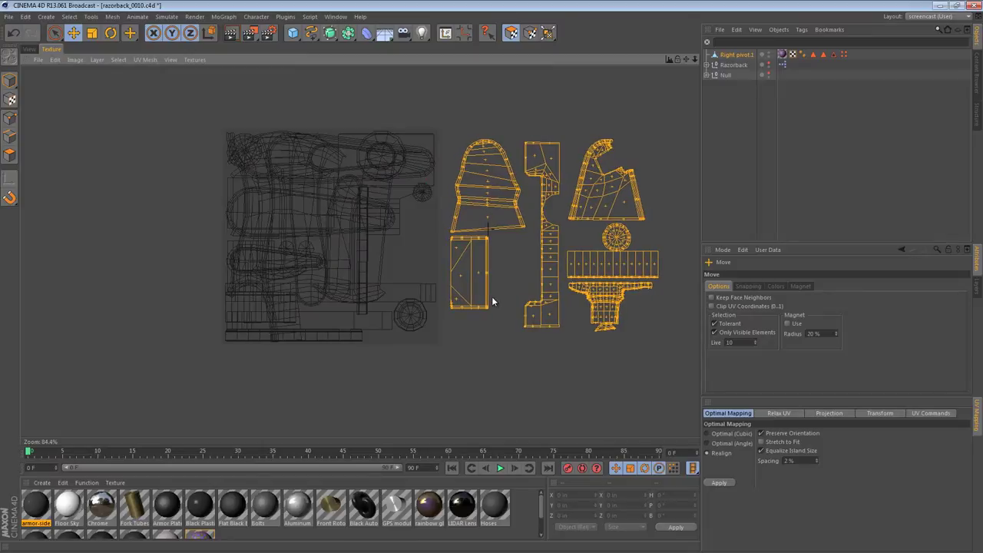
left_click(461, 352)
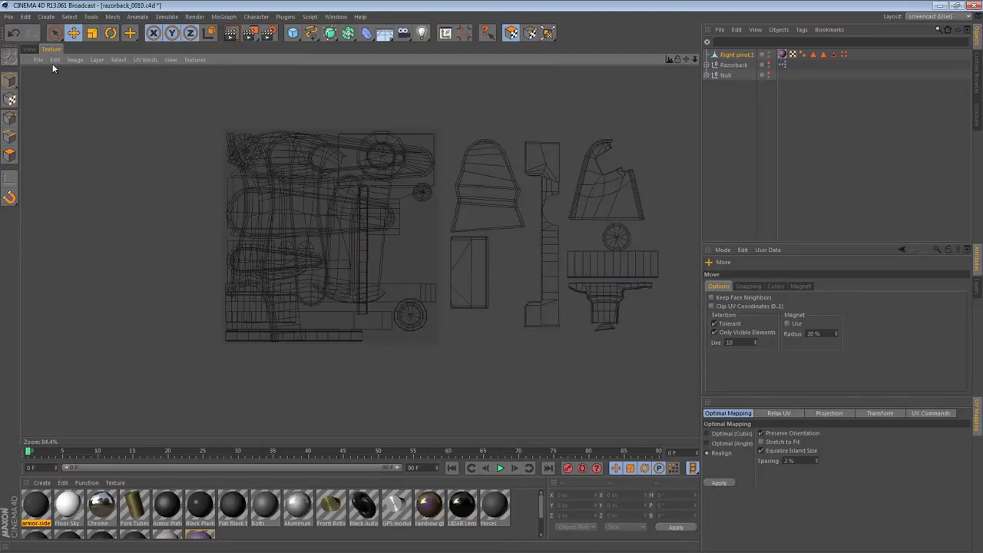
- Return Right pivot.1 to polygon editing in the 3D view and fill-select the base plate and its small cylinder
left_click(33, 49)
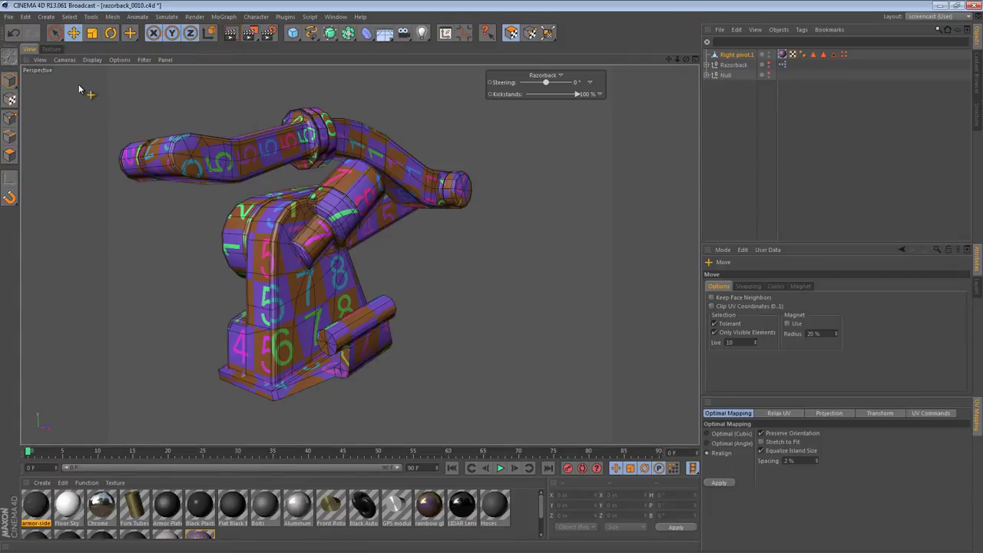
left_click(739, 55)
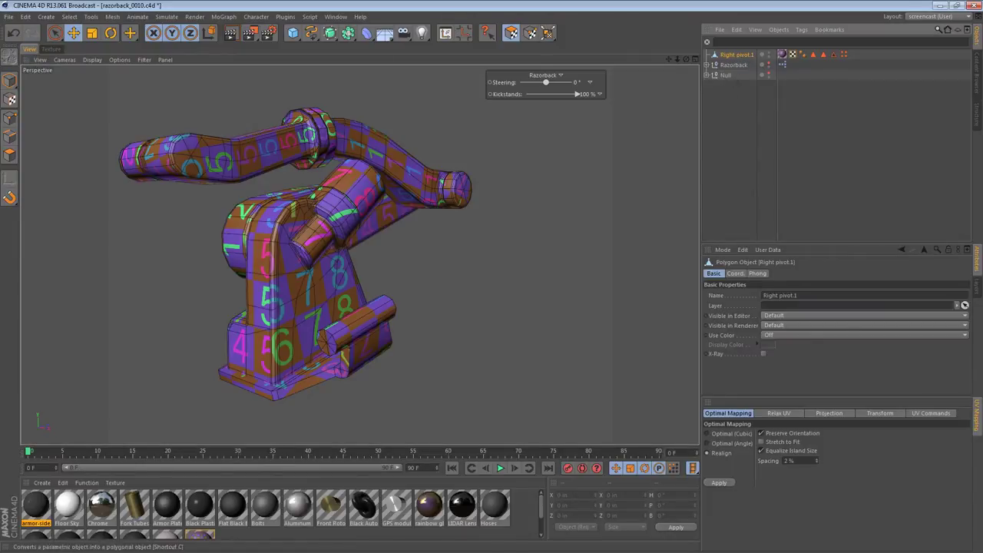
left_click(9, 155)
key("u")
key("f")
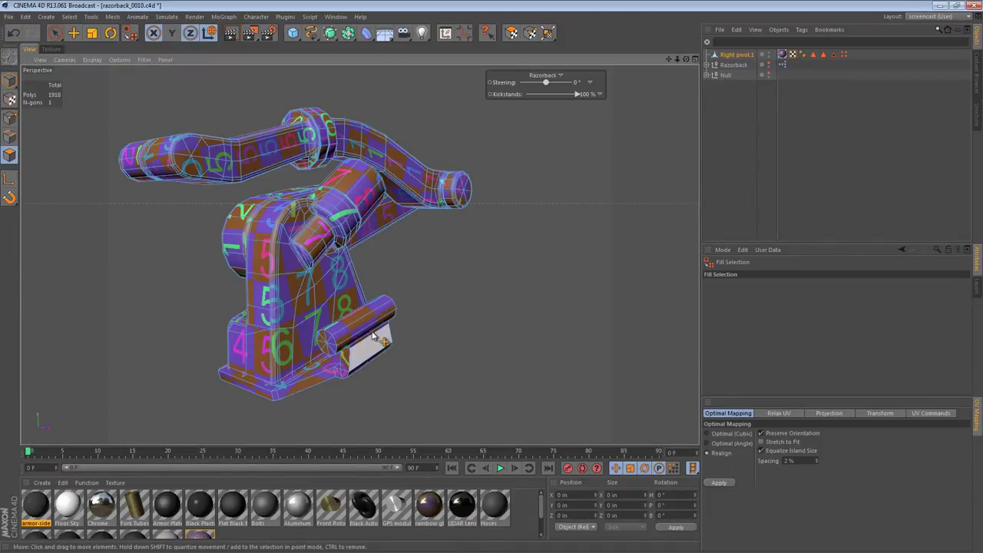
left_click(390, 338)
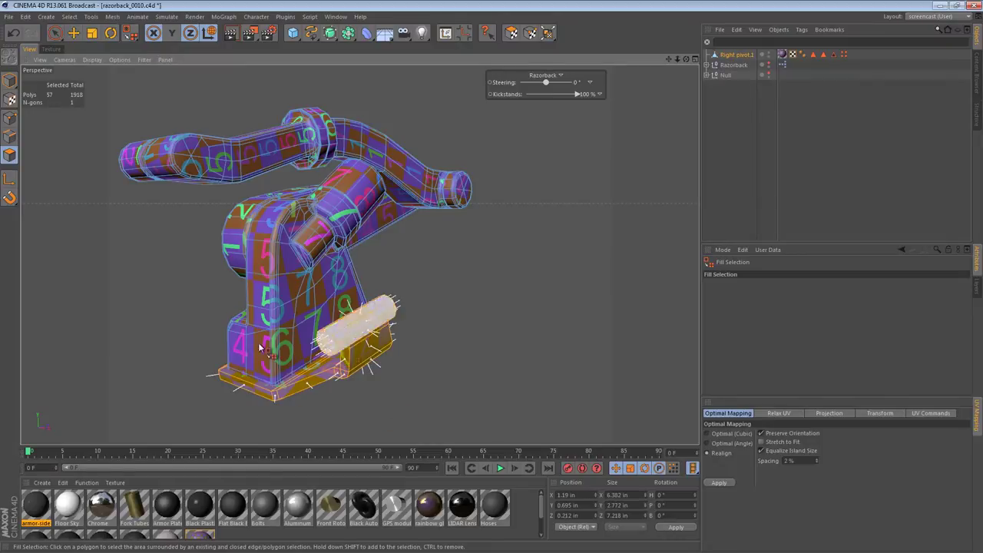
- Move the base plate and cylinder UV polygons off the canvas, below the upright body's islands
left_click(51, 49)
left_click(512, 32)
key("e")
mouse_move(493, 298)
left_mouse_down()
mouse_move(708, 549)
mouse_move(716, 522)
left_mouse_up()
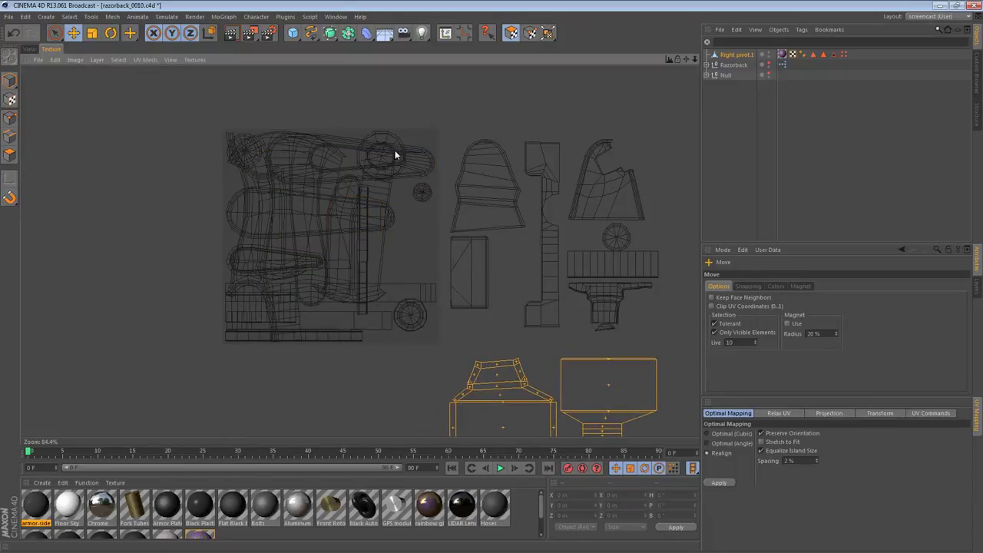
scroll(489, 296, "down", 2)
middle_click_drag(500, 177, 498, 113, "alt")
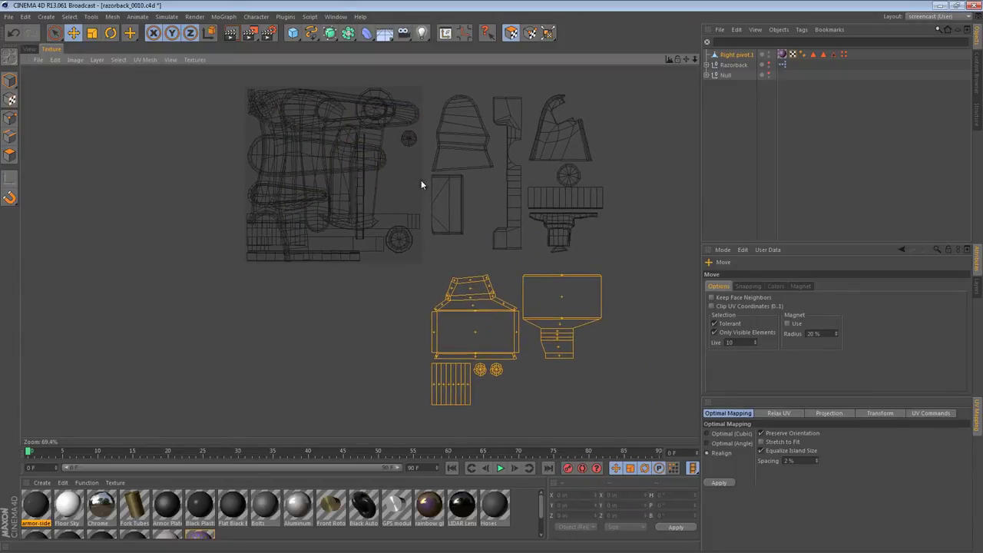
left_click_drag(493, 298, 494, 301)
- Return Right pivot.1 to polygon editing in the 3D view and fill-select the upper arm tube together with its collar ring
left_click(30, 49)
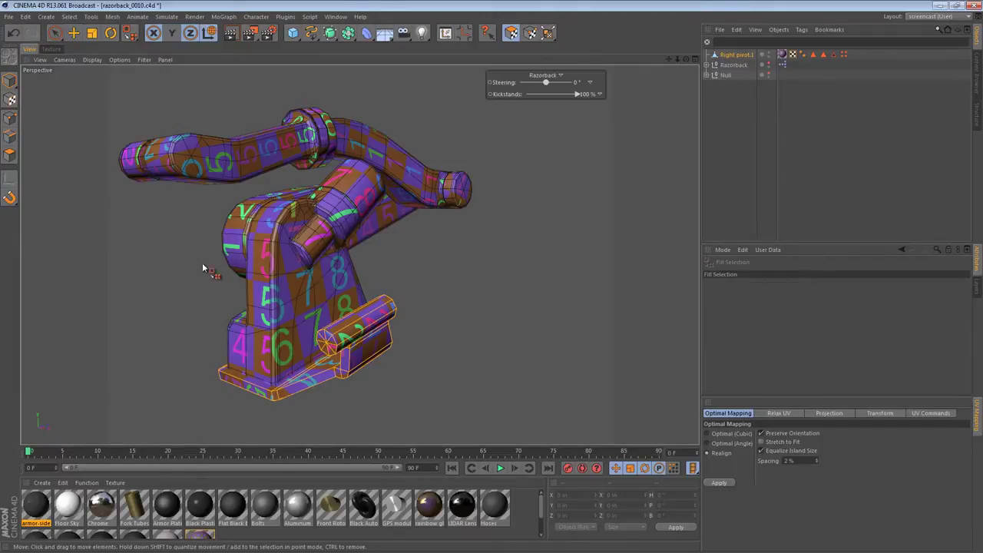
left_click(9, 154)
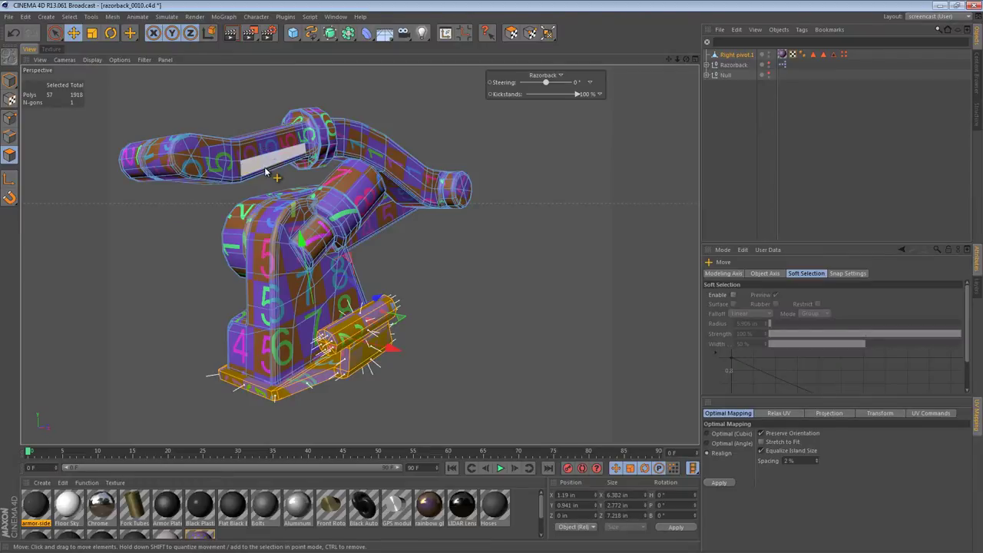
key("u")
key("f")
left_click(265, 171)
left_click_drag(266, 171, 304, 308, "alt")
- Move the collared arm tube's UV polygons straight down off the texture canvas, beside the base plate's islands
left_click(52, 49)
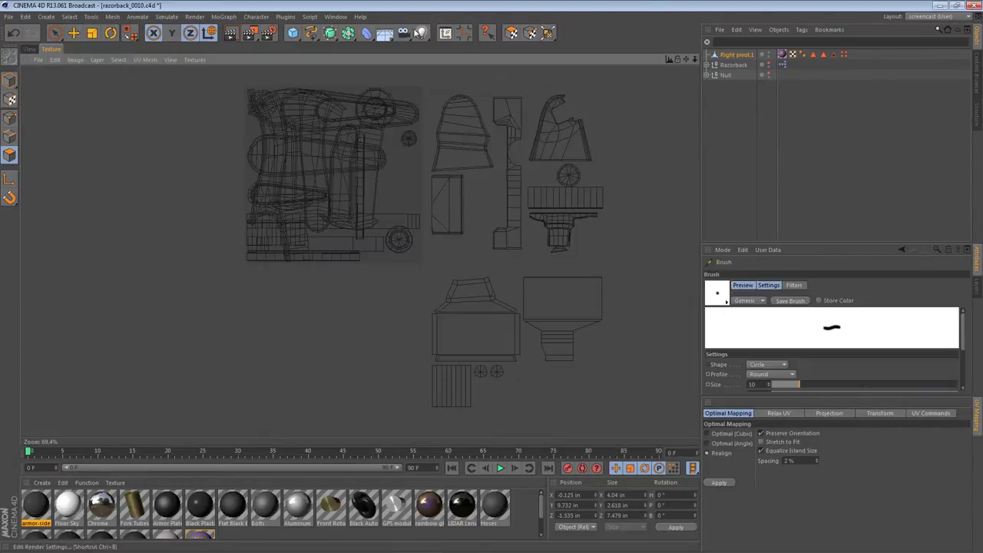
left_click(512, 33)
middle_click_drag(441, 200, 464, 244, "alt")
key("e")
left_click_drag(490, 194, 492, 390)
middle_click_drag(405, 159, 401, 71, "alt")
left_click_drag(411, 265, 410, 255)
middle_click_drag(441, 186, 443, 216, "alt")
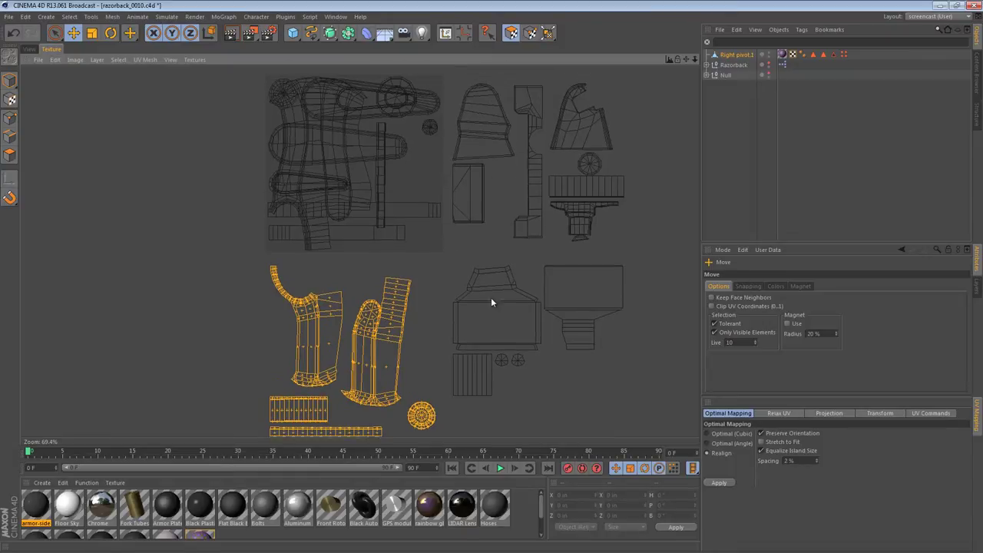
- Return to polygon editing in the 3D view and fill-select the curved arm tube on the other side of the collar ring
left_click(27, 48)
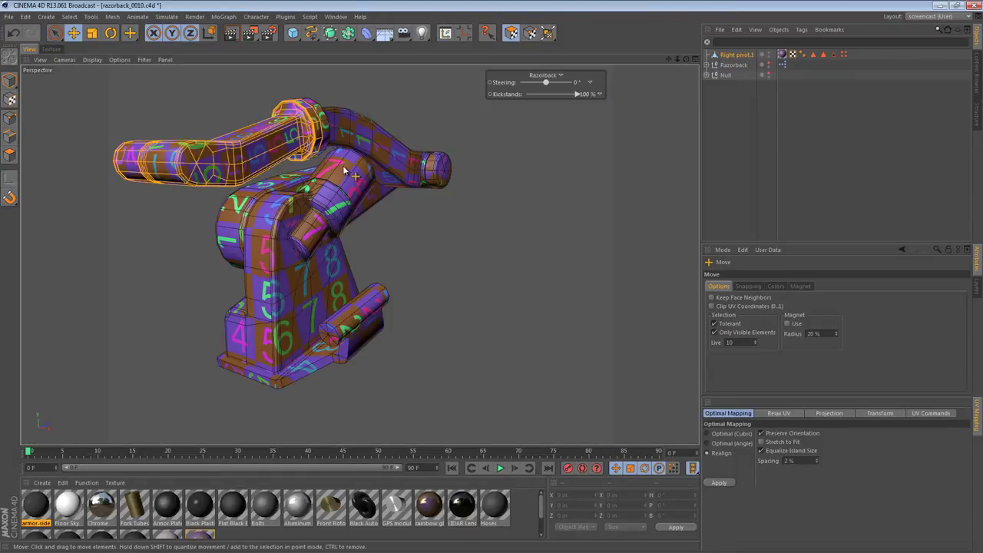
left_click(9, 155)
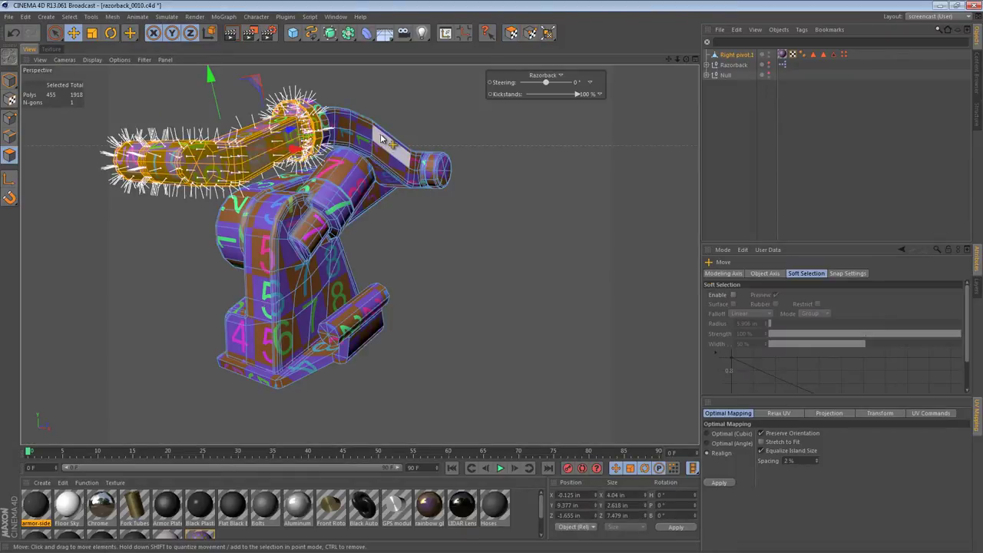
key("u")
key("f")
left_click(347, 141)
left_click_drag(400, 189, 577, 173, "alt")
- Move the curved arm tube's UV polygons off the texture canvas to its left side
left_click(51, 48)
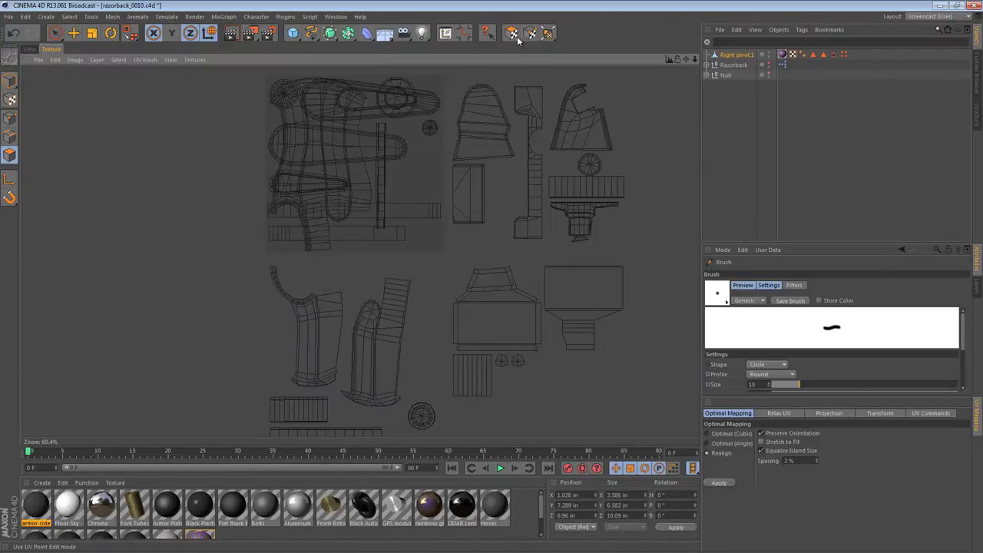
left_click(515, 37)
middle_click_drag(543, 146, 492, 304, "alt")
key("e")
left_click_drag(491, 297, 330, 296)
- Check the side linkage parts in the 3D view against the islands remaining on the canvas, and deselect the curved tube's UV polygons
key("u")
key("f")
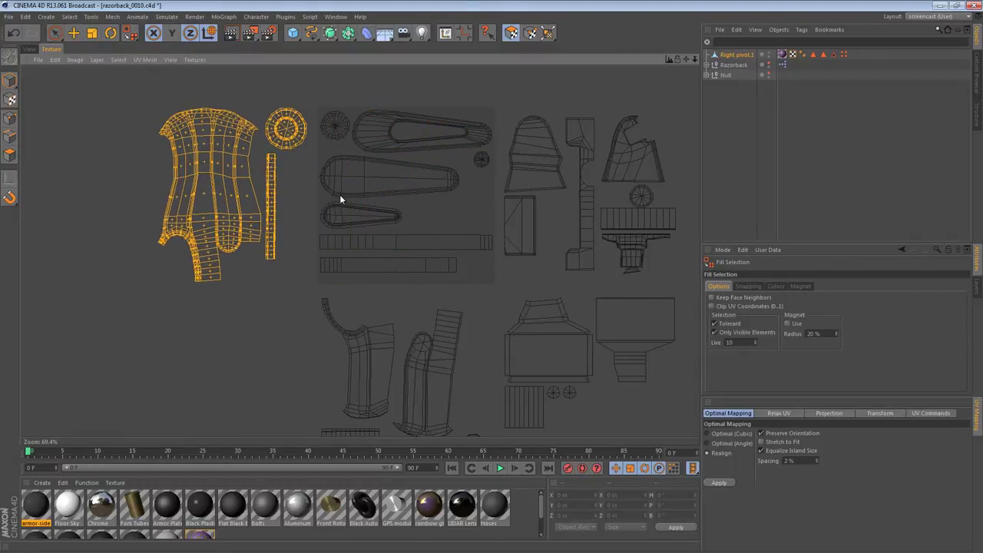
left_click(29, 49)
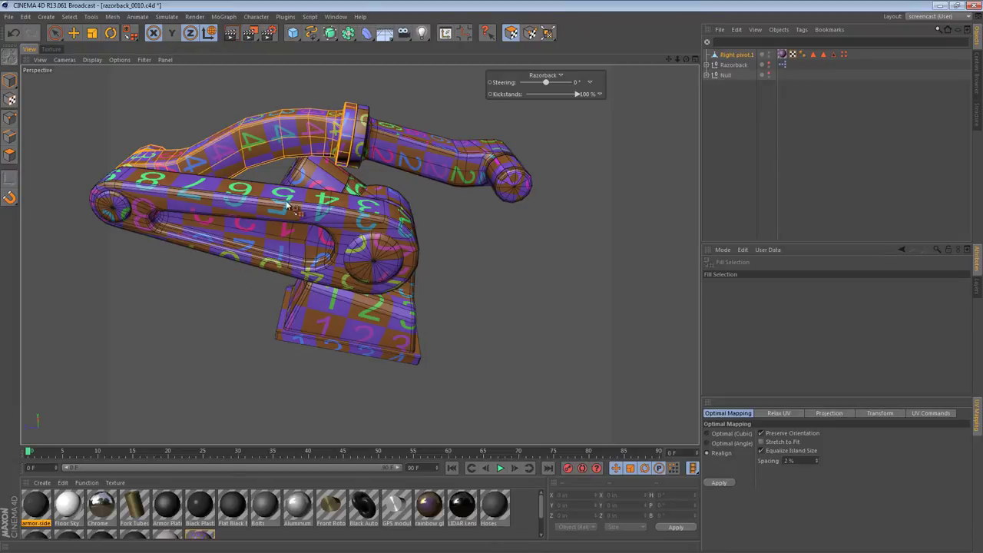
left_click(50, 49)
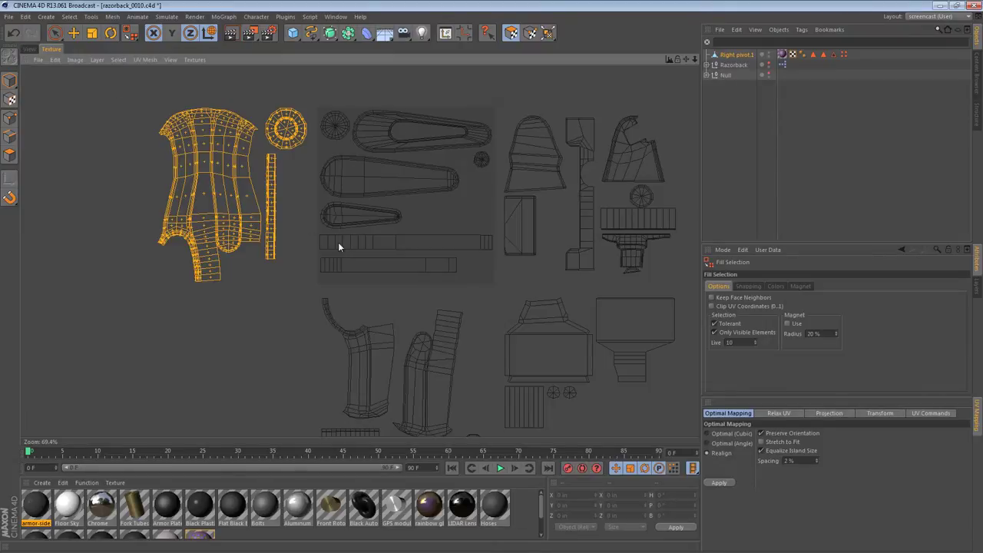
middle_click_drag(509, 278, 484, 262, "alt")
key("e")
left_click(504, 265)
right_click_drag(607, 313, 492, 298, "alt")
middle_click_drag(492, 298, 470, 270, "alt")
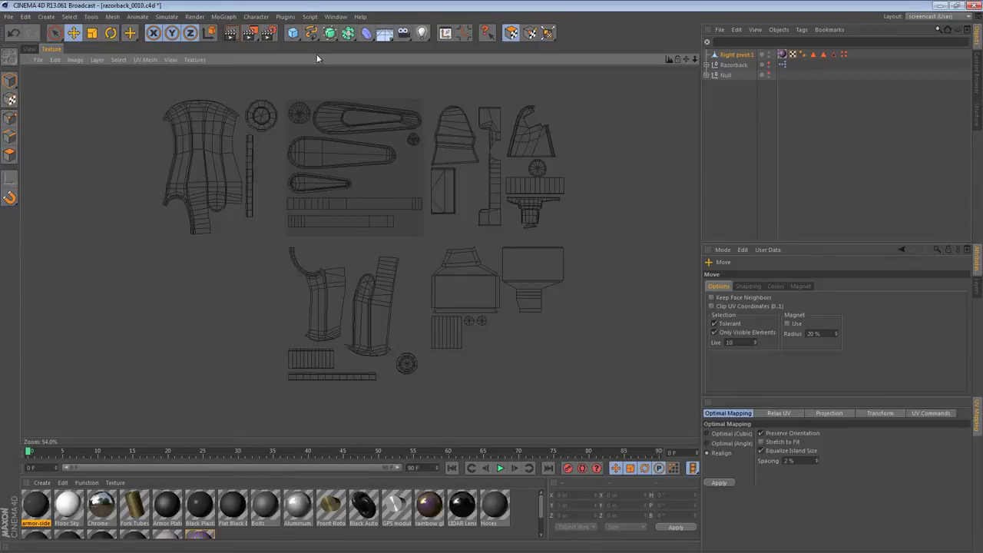
- Rectangle-select all UV islands on and around the canvas and scale them down together
left_click_drag(53, 35, 88, 62)
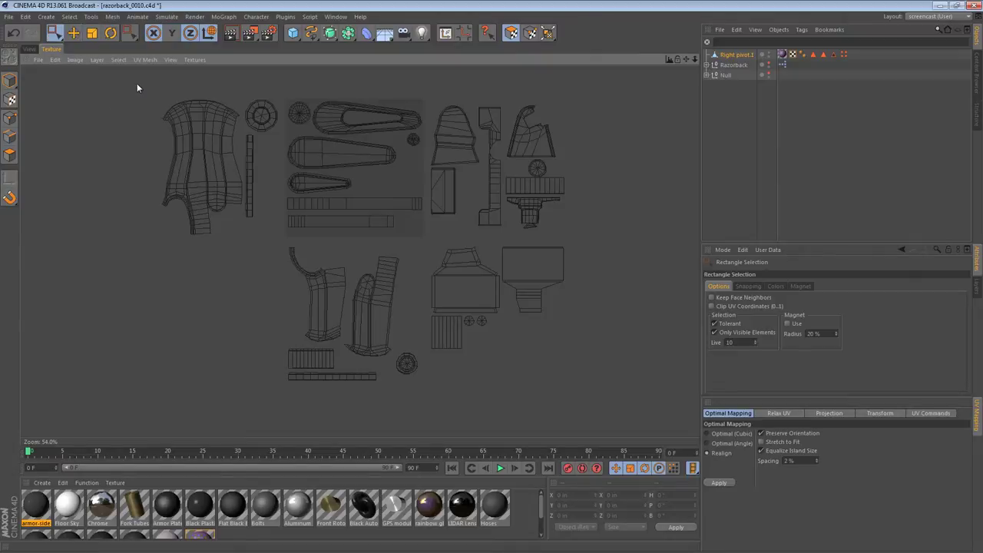
left_click_drag(137, 80, 604, 434)
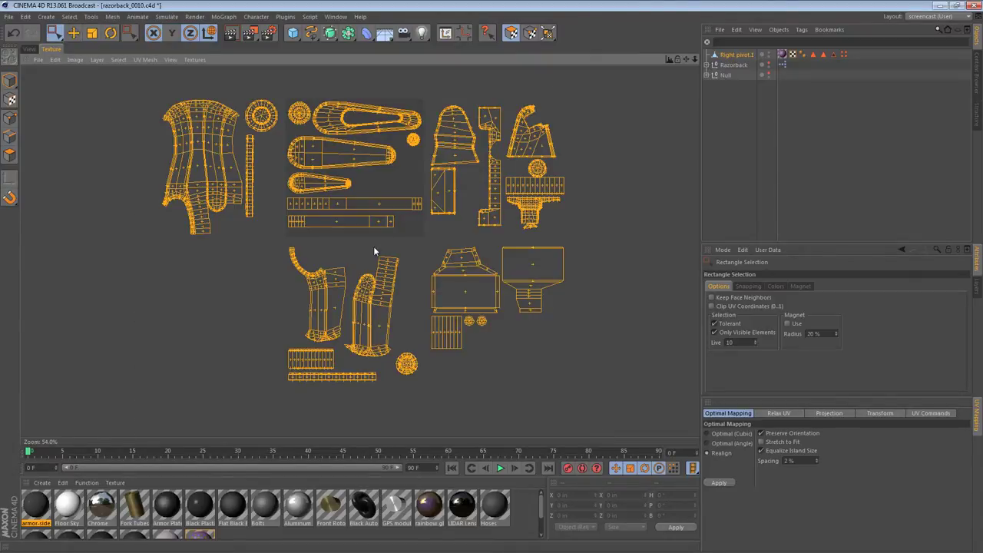
key("t")
left_click_drag(367, 171, 492, 301)
scroll(536, 302, "up", 3)
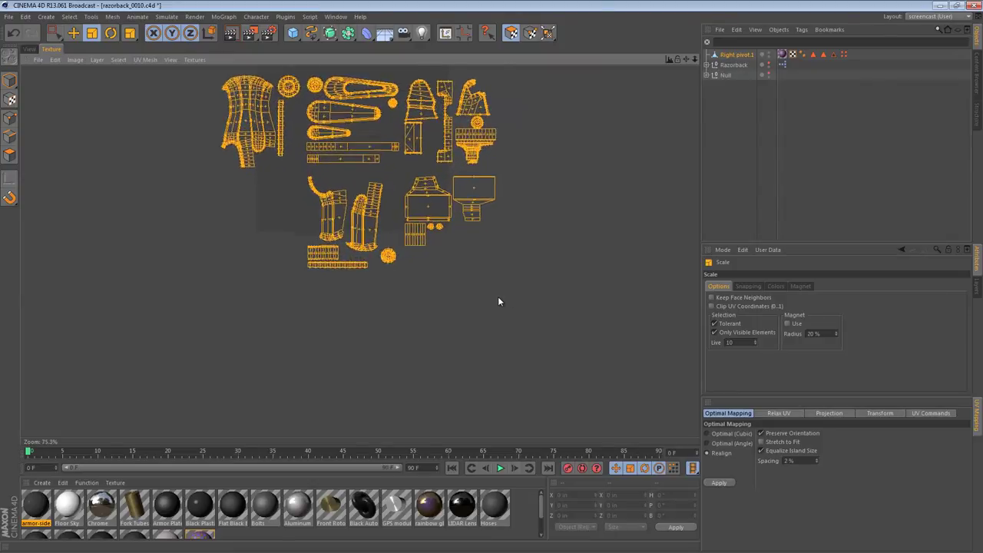
- Move all islands so the large curved-tube shell sits in the canvas's upper-left corner, and scale the whole group up slightly
right_click_drag(535, 299, 569, 300, "alt")
middle_click_drag(492, 299, 523, 480, "alt")
key("e")
left_click_drag(500, 299, 492, 298)
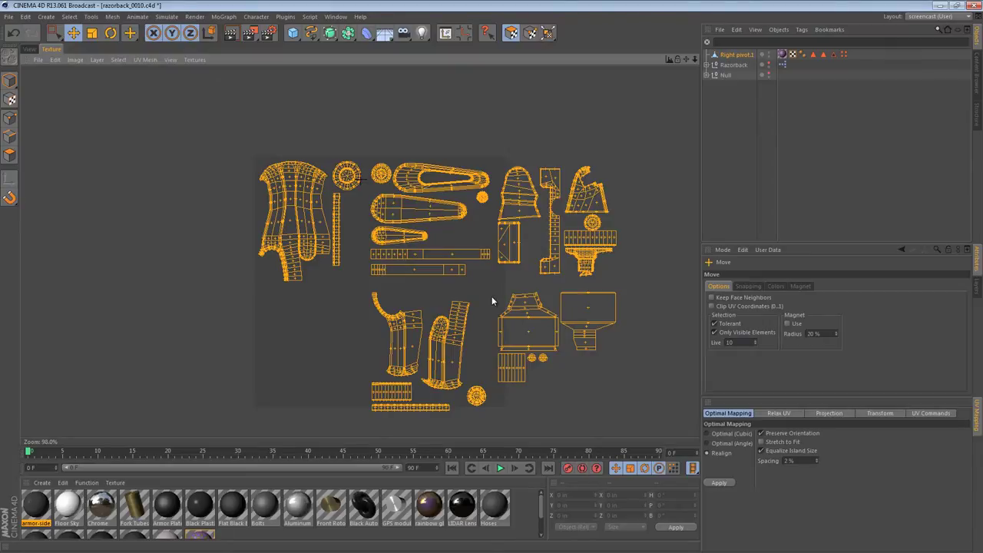
middle_click_drag(492, 273, 492, 298, "alt")
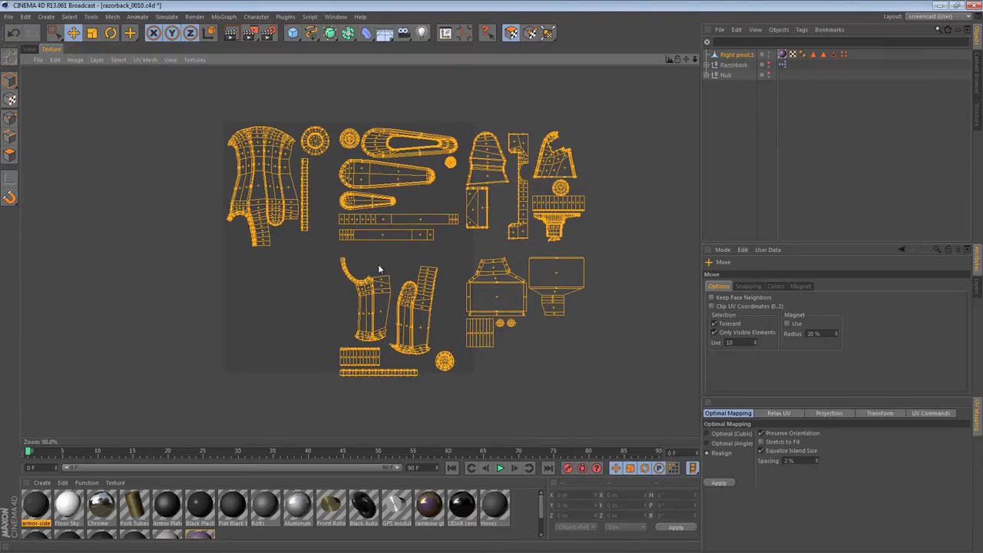
key("t")
left_click_drag(233, 135, 493, 302)
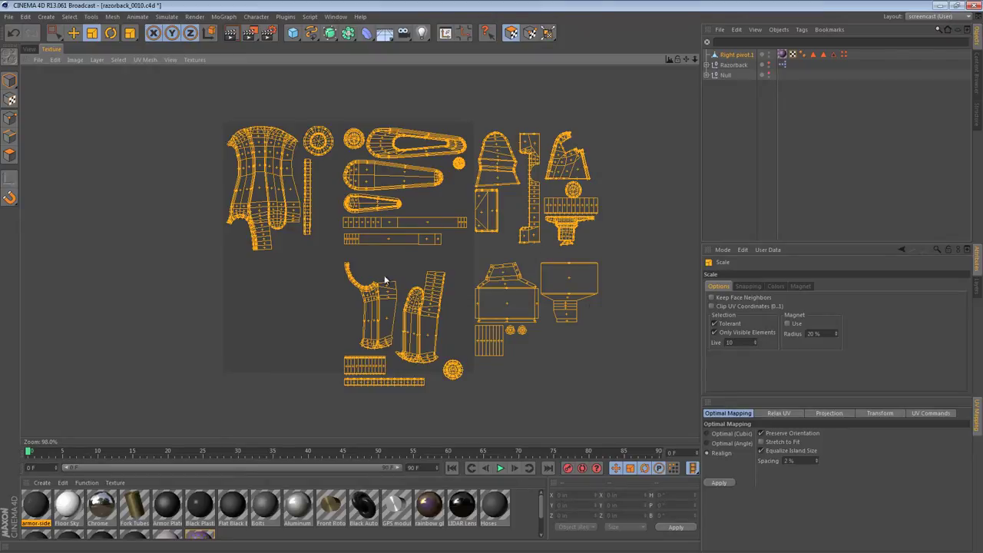
right_click_drag(497, 301, 494, 301, "alt")
middle_click_drag(375, 215, 414, 236, "alt")
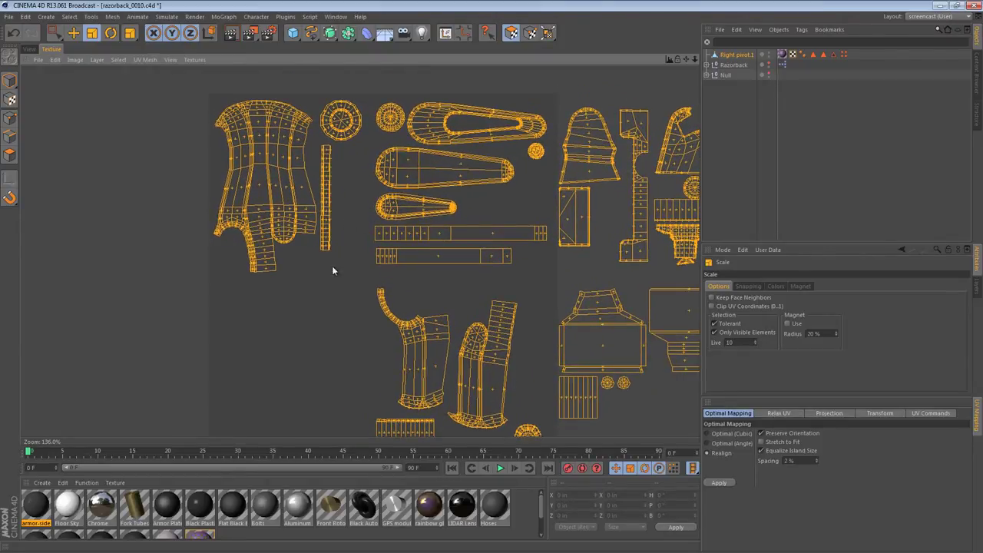
- Select the narrow vertical strip beside the large curved-tube shell, move it slightly right under the ring island, and deselect it
left_click_drag(351, 259, 319, 144)
key("e")
left_click_drag(336, 164, 347, 166)
left_click(429, 303)
- Select the two lower teardrop islands and both long horizontal strips, move them left toward the vertical strip, and deselect them
right_click_drag(491, 297, 491, 297, "alt")
middle_click_drag(537, 279, 524, 273, "alt")
left_click_drag(519, 265, 342, 166)
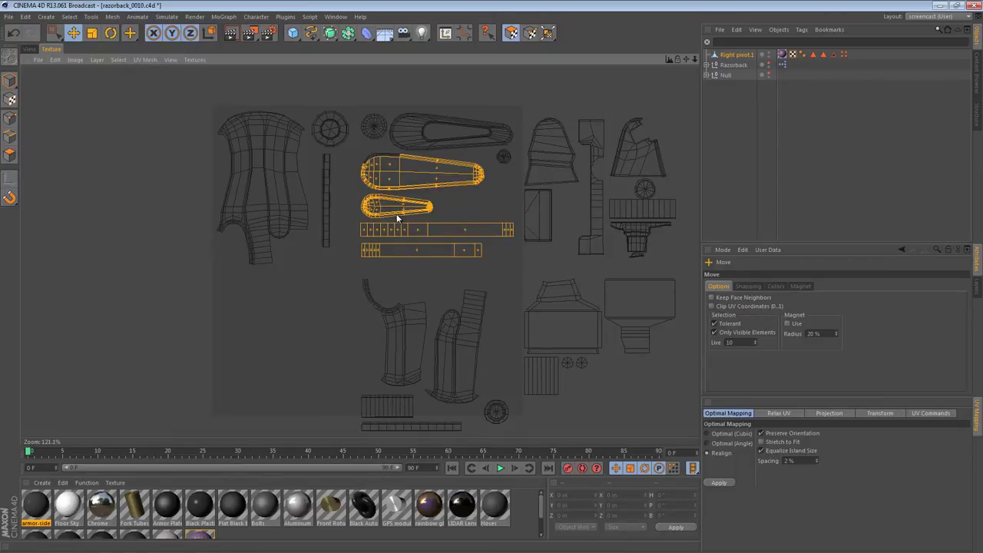
left_click_drag(492, 298, 475, 301)
left_click(484, 206)
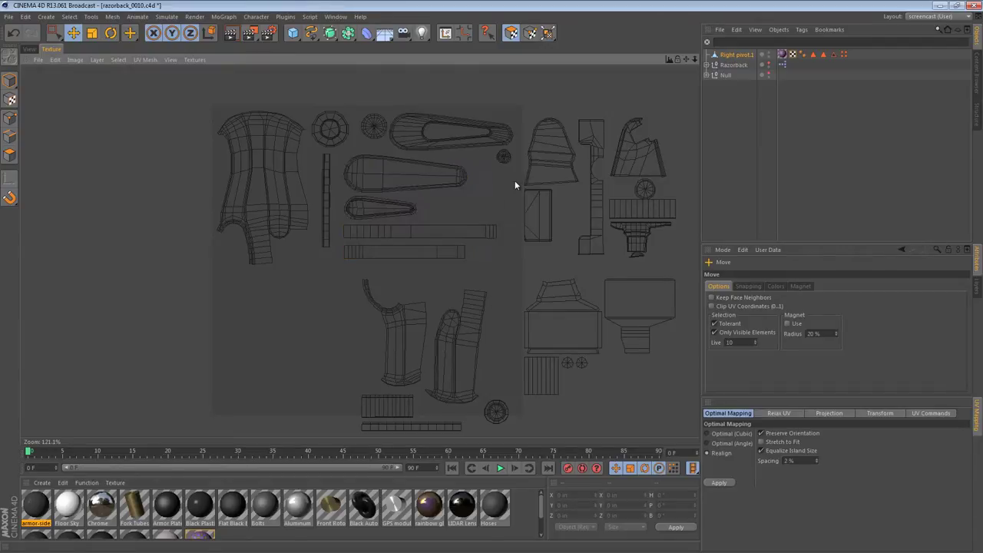
middle_click_drag(489, 306, 507, 280, "alt")
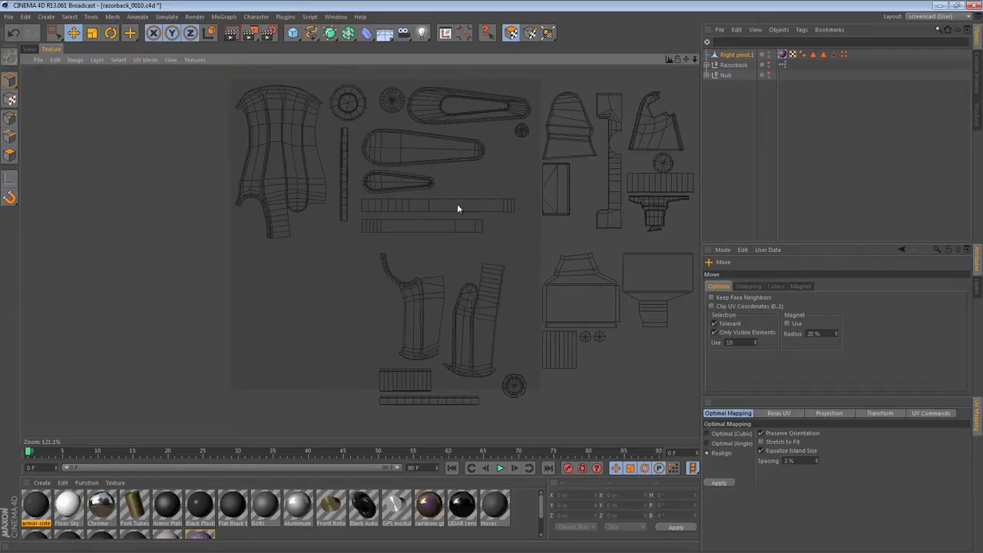
left_click_drag(536, 242, 370, 77)
left_click(331, 244)
middle_click_drag(494, 297, 501, 285, "alt")
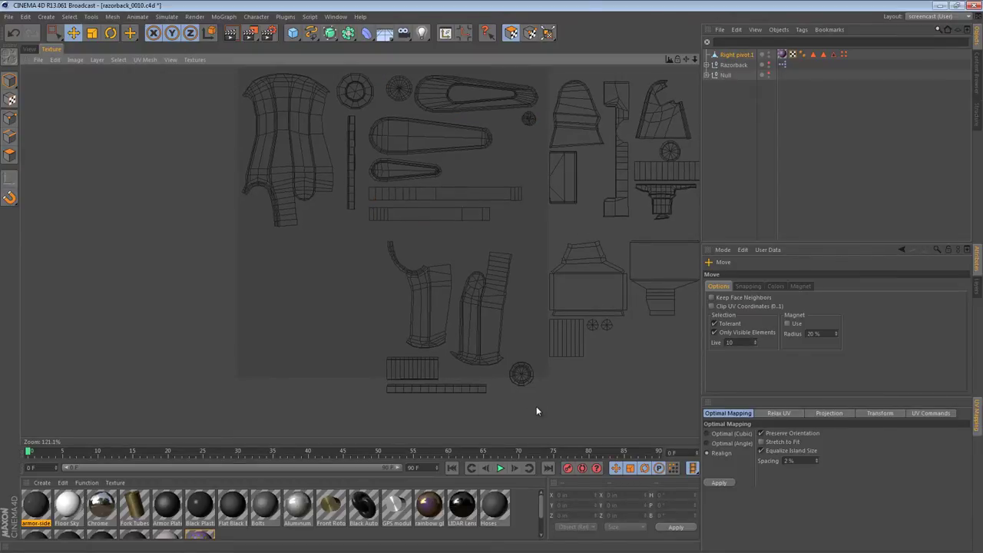
- Select the collared tube's islands and move them into the canvas's lower-left corner, beneath the large curved-tube shell
mouse_move(535, 406)
left_mouse_down()
mouse_move(404, 318)
mouse_move(340, 231)
left_mouse_up()
left_click_drag(513, 302, 493, 298)
mouse_move(374, 285)
left_mouse_down()
mouse_move(382, 275)
mouse_move(371, 282)
left_mouse_up()
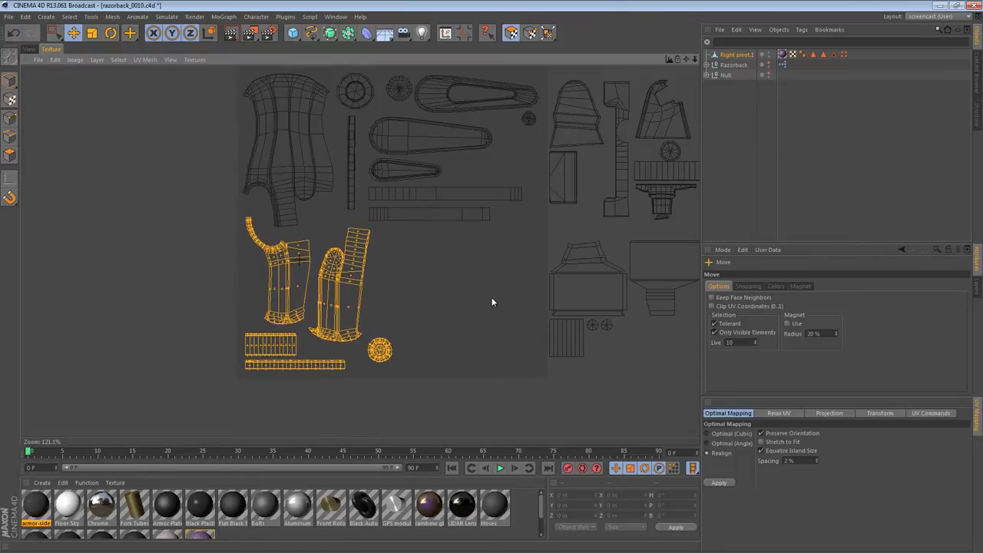
- Select the whole right-hand shell island of the collared tube, rotate it until its stepped strip stands upright, and adjust its position
left_click(388, 318)
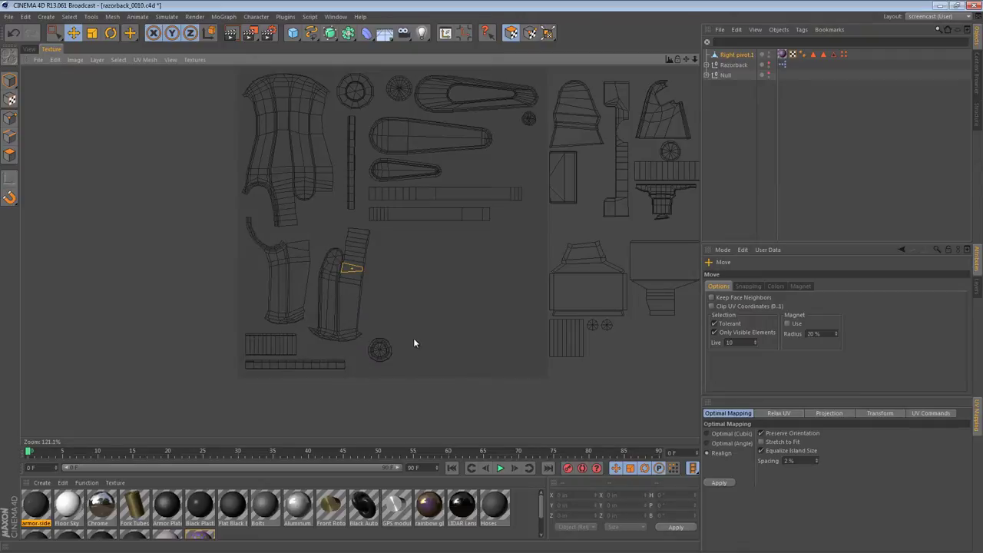
key("u")
key("w")
scroll(496, 300, "up", 4)
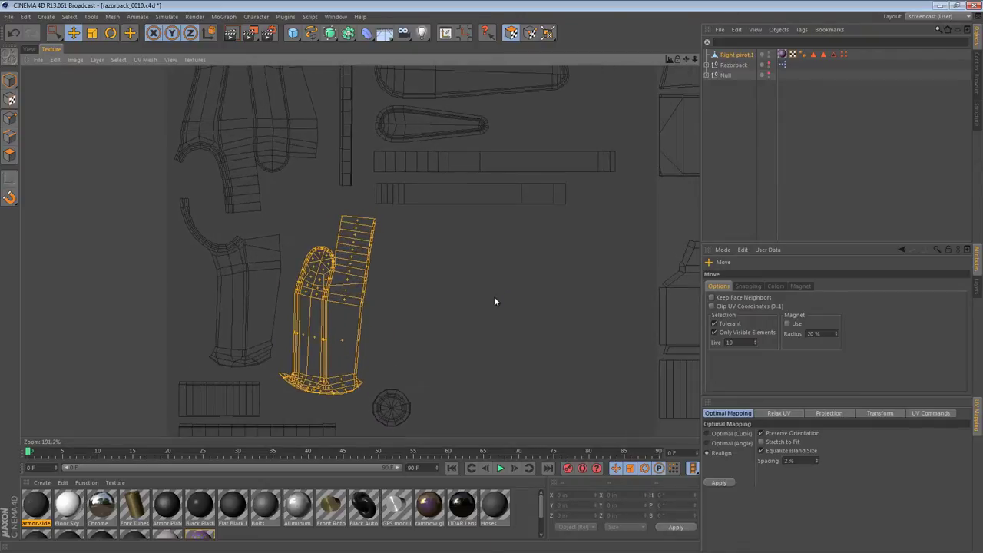
middle_click_drag(329, 333, 359, 293, "alt")
key("r")
left_click_drag(342, 256, 319, 256)
left_click_drag(493, 302, 494, 302)
key("e")
left_click_drag(355, 284, 354, 284)
key("r")
left_click_drag(487, 301, 494, 302)
key("e")
middle_click_drag(400, 412, 407, 391, "alt")
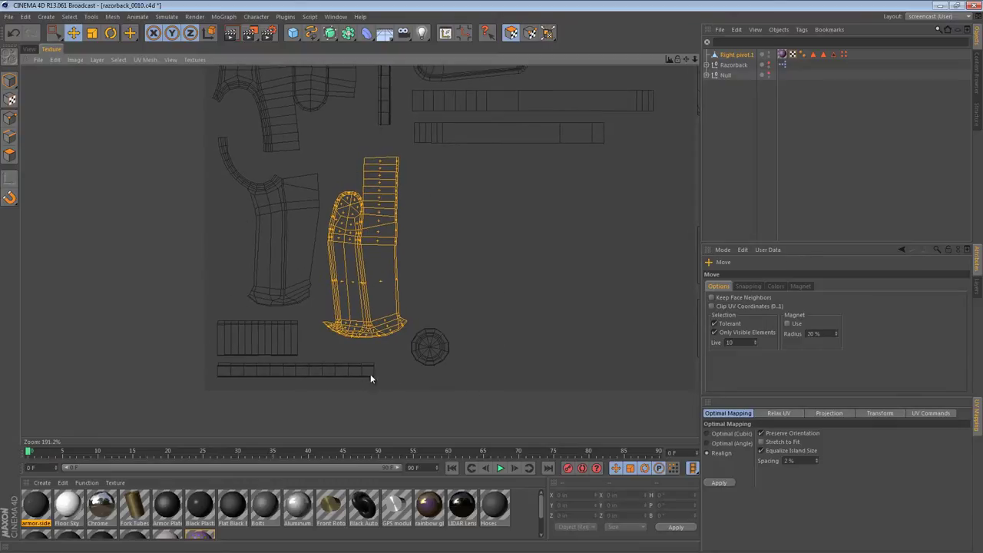
- Select the round island beside the rotated shell, move it up into the gap above the two collared-tube shells, and deselect it
left_click_drag(463, 373, 408, 326)
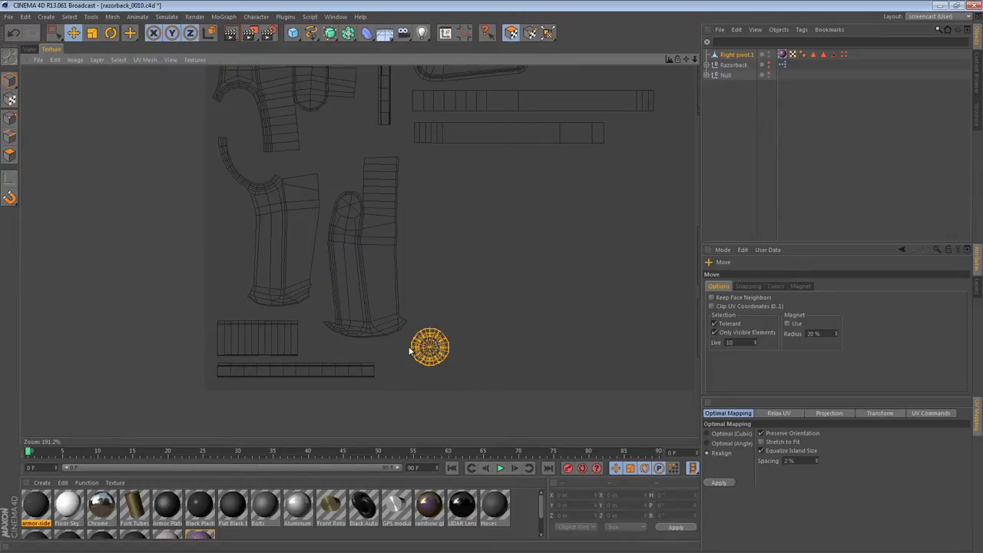
middle_click_drag(409, 349, 438, 366, "alt")
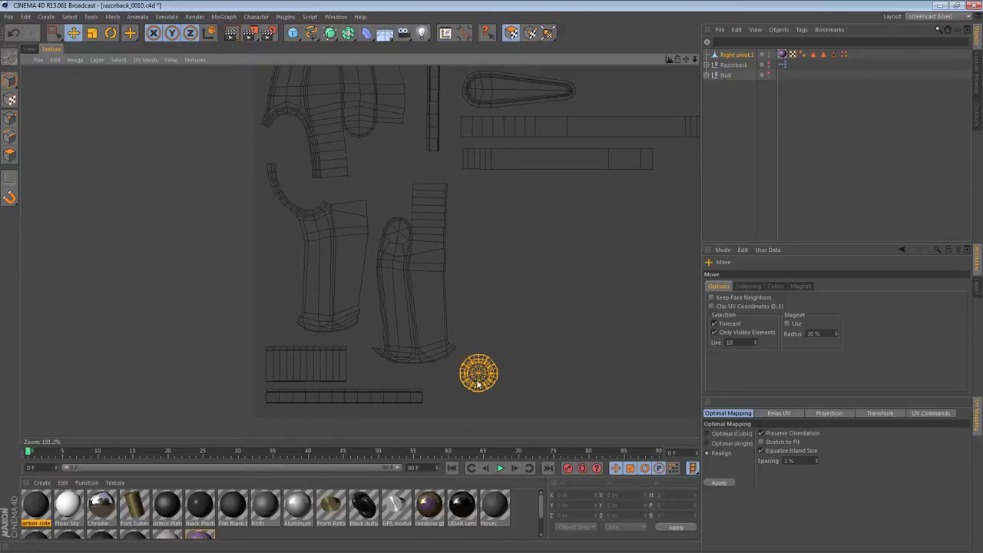
left_click_drag(496, 300, 493, 301)
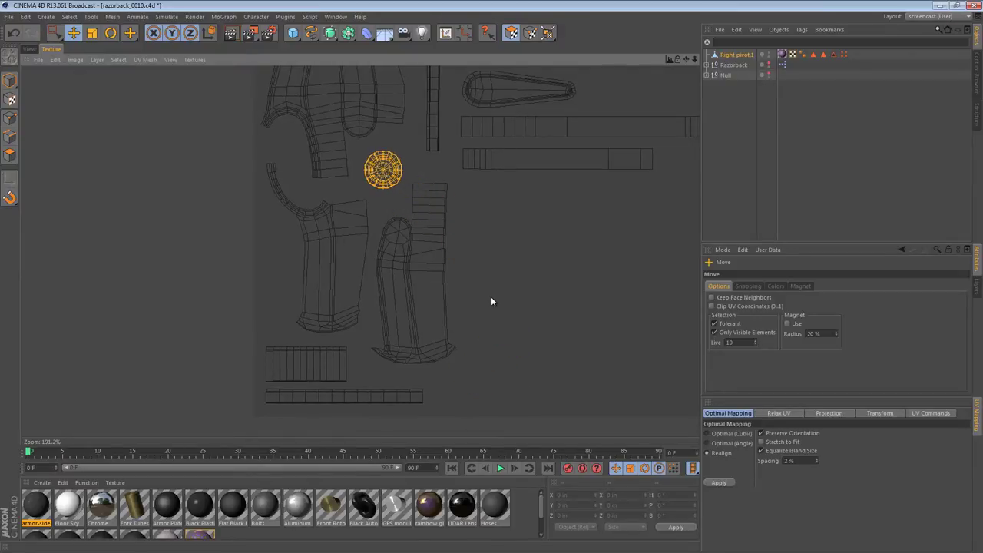
left_click(484, 299)
- Select all islands right of the canvas, move them down-left so the upright body's islands fill the canvas's lower-right area, and deselect them
scroll(484, 299, "down", 5)
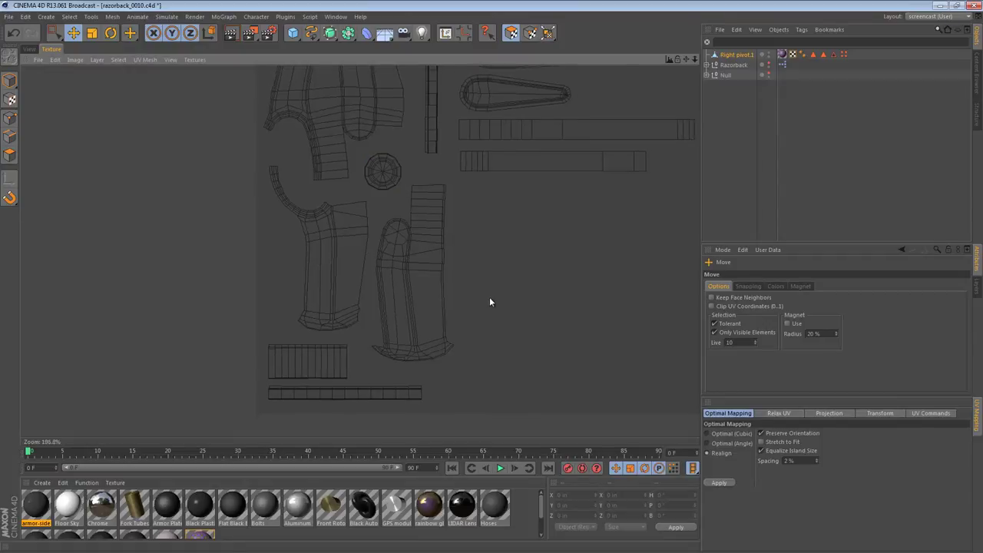
middle_click_drag(486, 301, 491, 298, "alt")
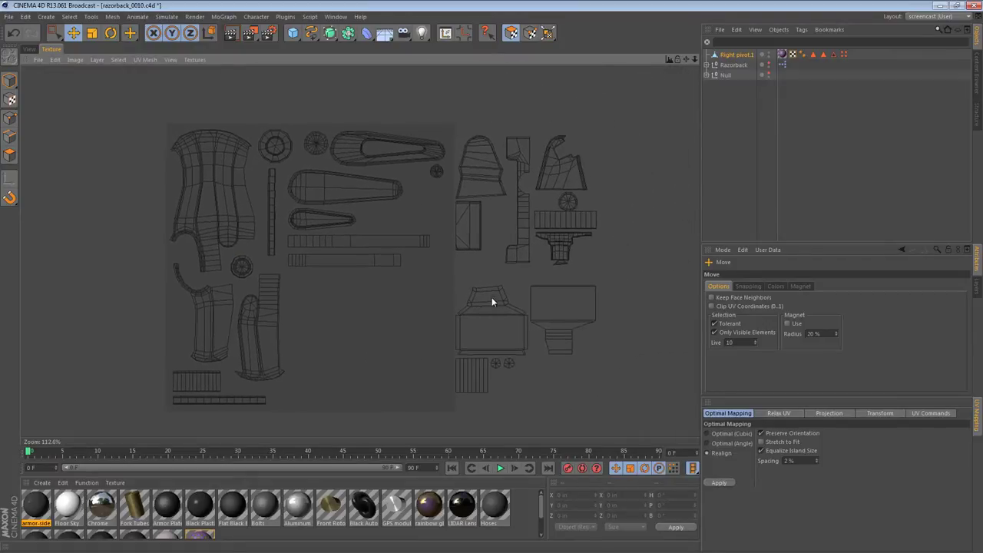
middle_click_drag(447, 268, 492, 298, "alt")
left_click_drag(626, 380, 437, 78)
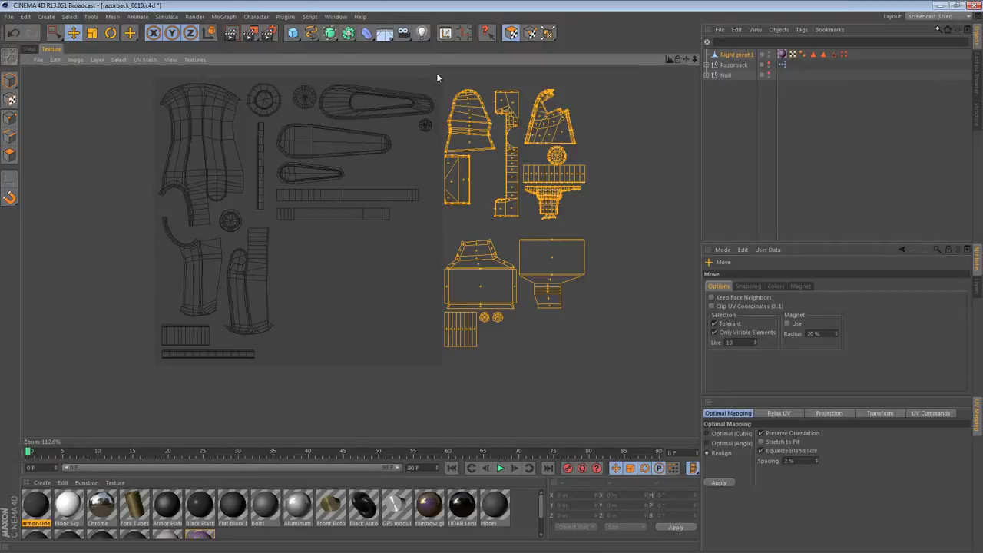
left_click_drag(494, 301, 494, 299)
left_click(578, 196)
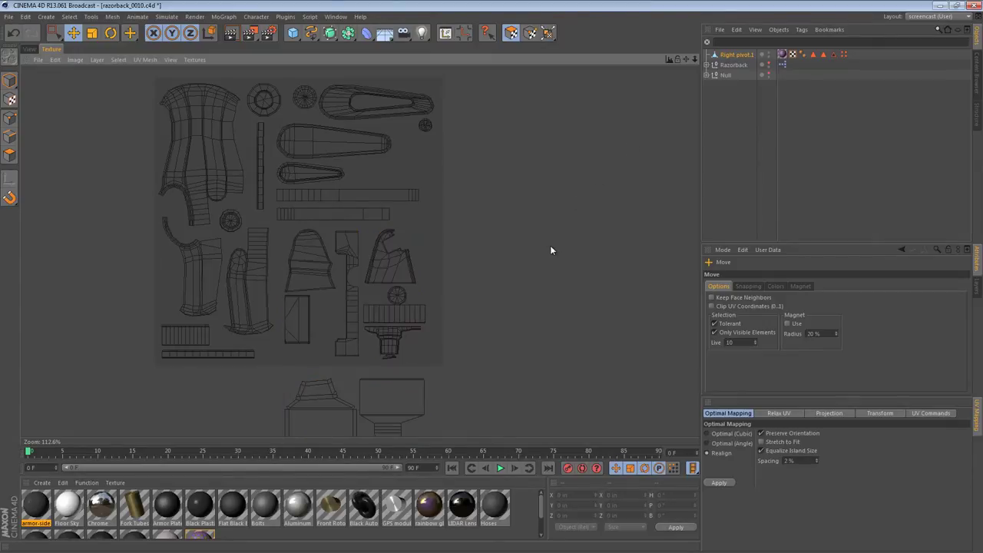
- Select the upright rectangular island beneath the dome-shaped island and move it to the canvas's right edge, above the notched island
right_click_drag(551, 245, 493, 298, "alt")
middle_click_drag(494, 297, 475, 277, "alt")
scroll(475, 283, "up", 2)
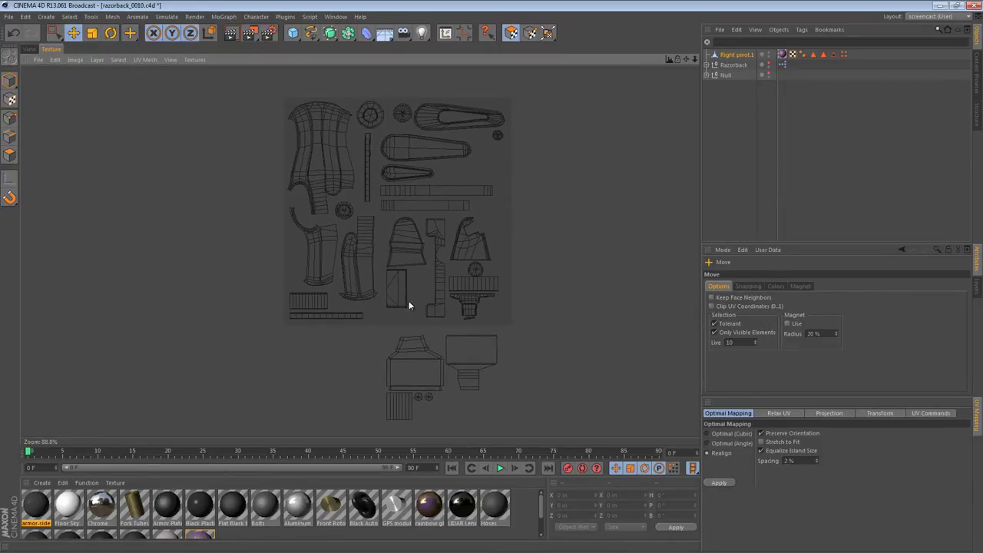
scroll(500, 297, "up", 4)
middle_click_drag(492, 297, 484, 280, "alt")
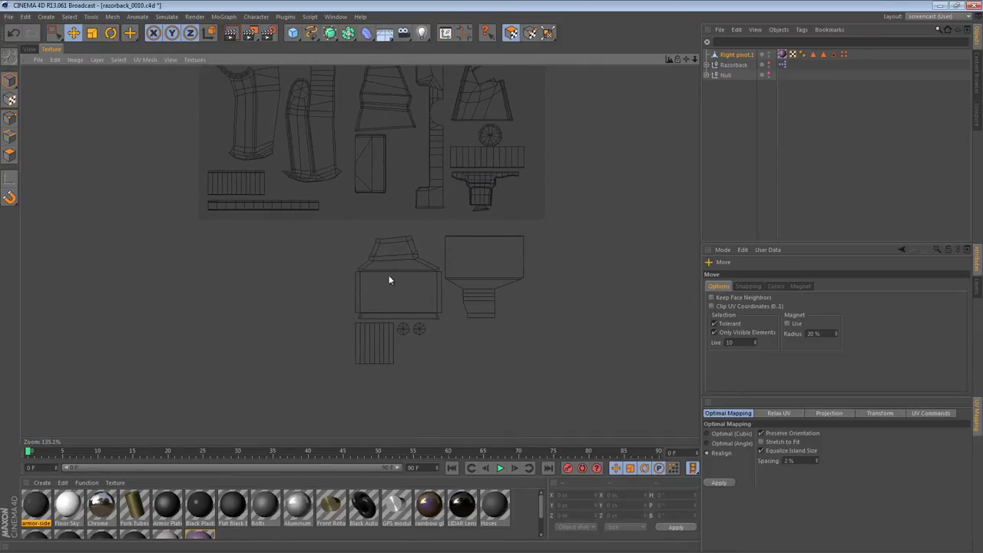
left_click_drag(397, 210, 344, 130)
scroll(491, 301, "up", 2)
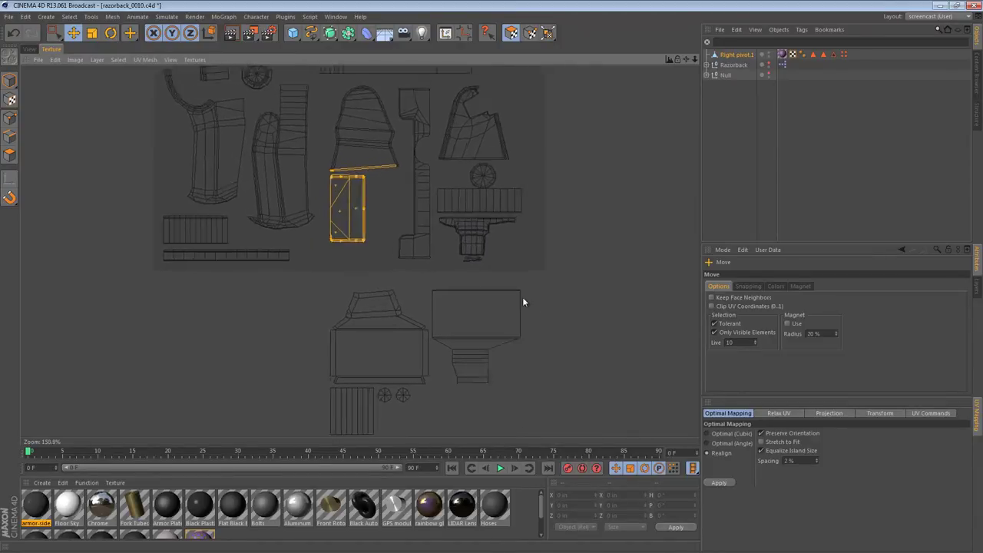
scroll(360, 250, "up", 8)
left_click_drag(382, 255, 300, 123)
scroll(487, 300, "down", 9)
middle_click_drag(492, 300, 420, 422, "alt")
left_click_drag(425, 222, 584, 117)
middle_click_drag(422, 328, 443, 205, "alt")
middle_click_drag(493, 293, 494, 264, "alt")
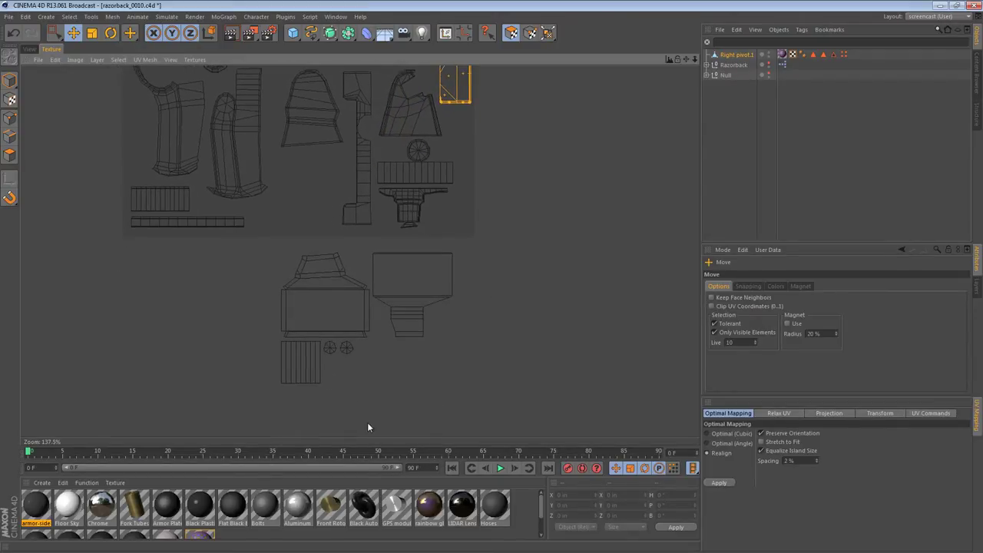
- Select the striped rectangle and two small discs below the canvas, move them up beneath the dome-shaped island, and deselect them
left_click_drag(380, 402, 238, 336)
left_click_drag(307, 376, 301, 195)
middle_click_drag(492, 298, 497, 438, "alt")
left_click(518, 165)
- Select all islands, including the two shells below the canvas, scale them down uniformly towards the canvas's upper-left corner, and deselect them
scroll(489, 300, "down", 4)
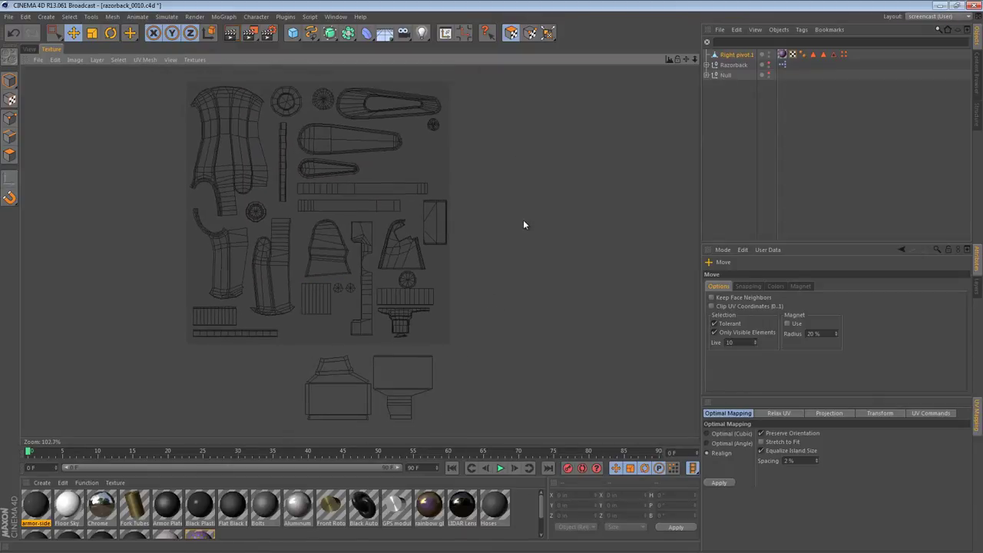
middle_click_drag(492, 300, 495, 266, "alt")
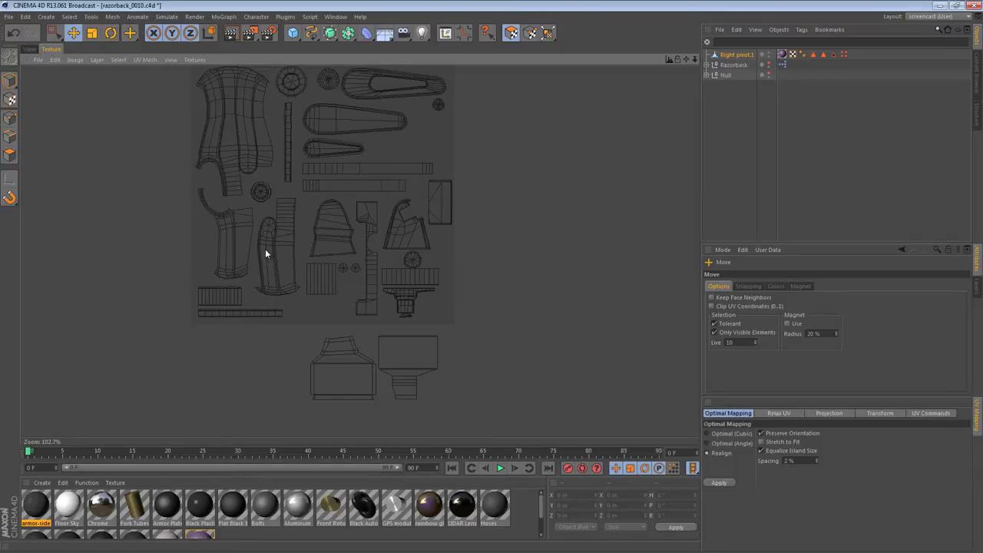
scroll(501, 300, "up", 3)
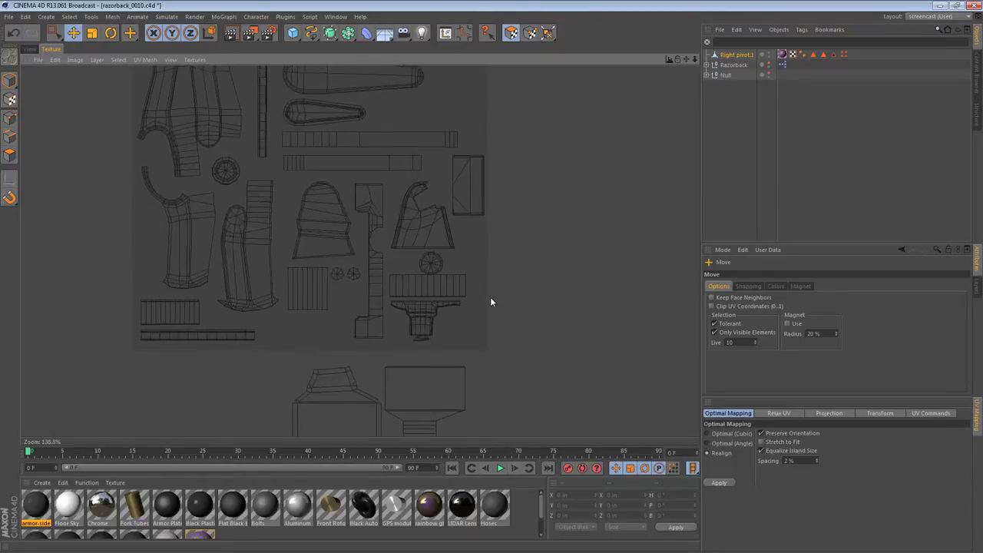
scroll(487, 303, "down", 4)
middle_click_drag(494, 300, 516, 310, "alt")
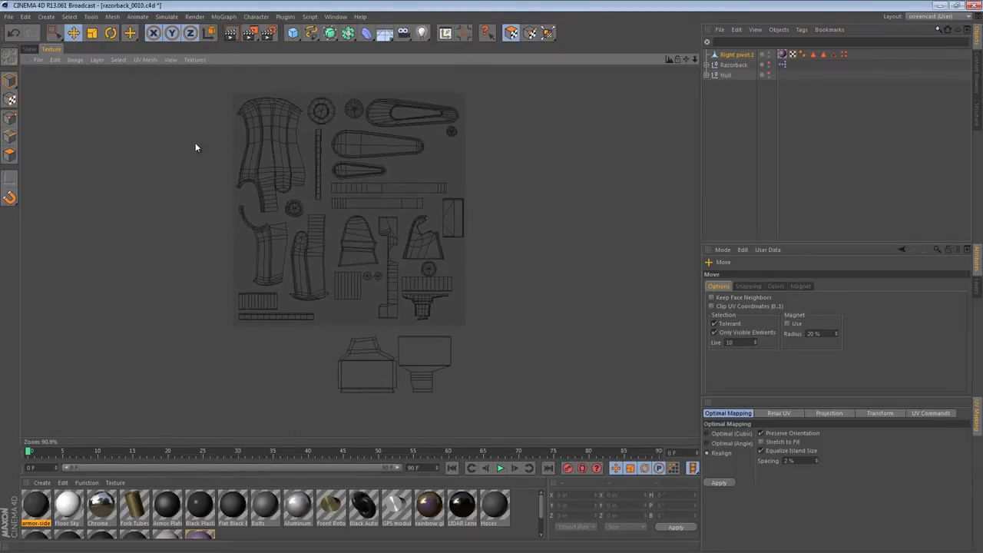
left_click_drag(213, 86, 524, 430)
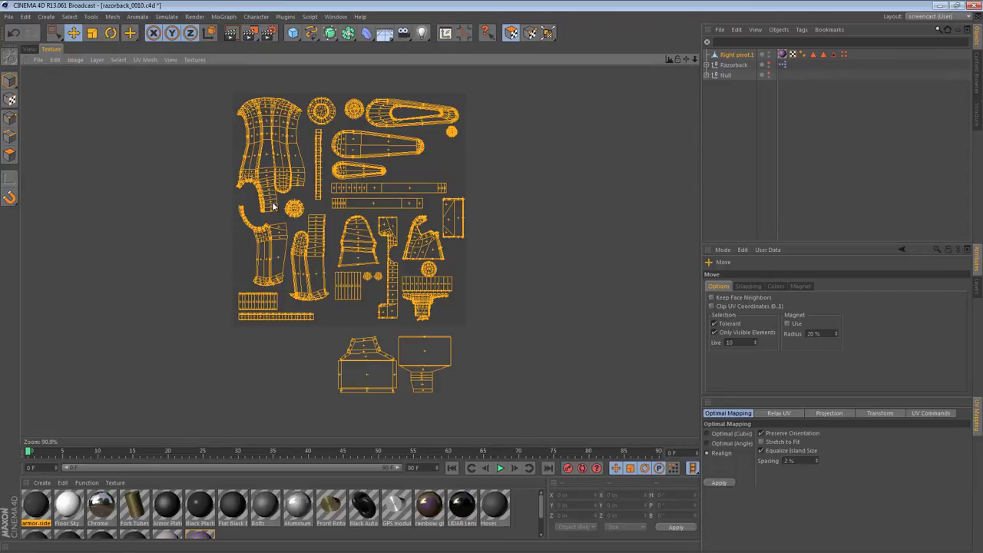
left_click_drag(492, 298, 483, 299)
key("ctrl+z")
key("t")
left_click_drag(244, 102, 492, 303)
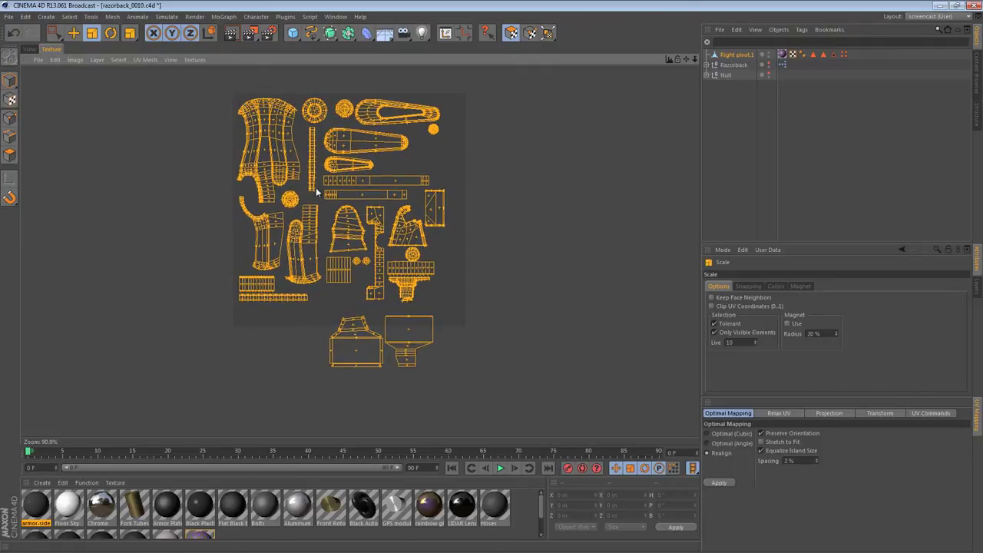
scroll(496, 302, "up", 2)
key("e")
left_click(432, 312)
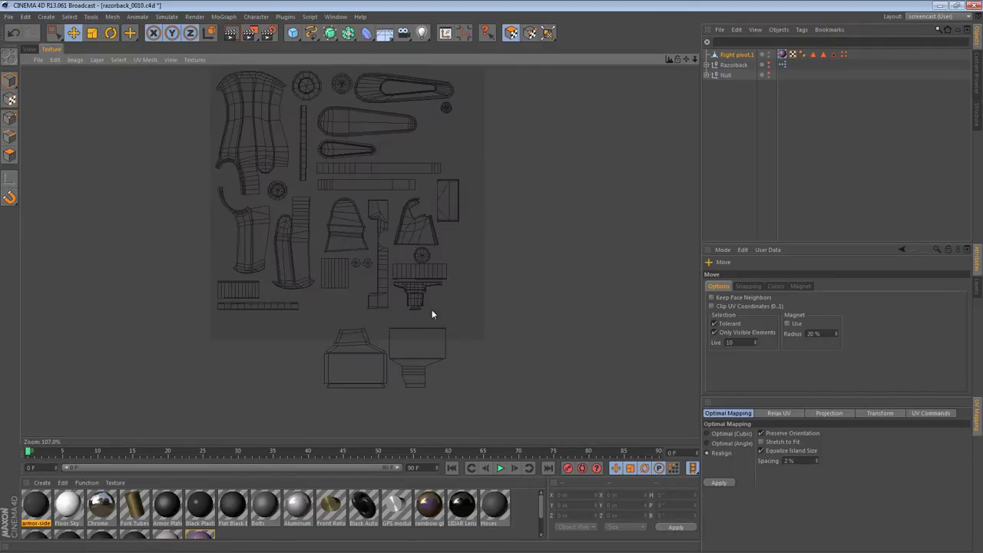
- Rotate the upright rectangular island until it lies horizontally and move it up beneath the small disc near the canvas's right edge
middle_click_drag(451, 322, 454, 365, "alt")
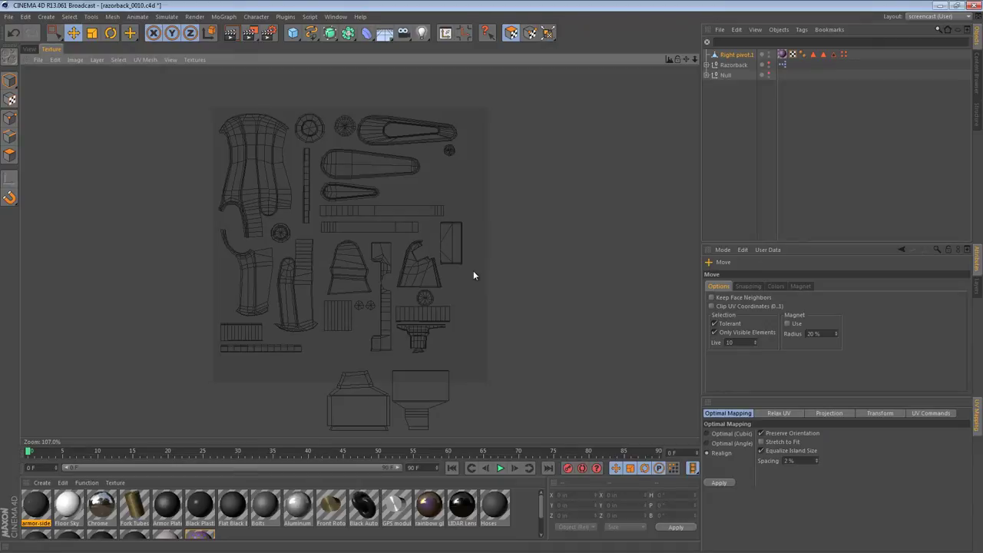
left_click(450, 247)
scroll(495, 301, "up", 1)
scroll(442, 278, "up", 2)
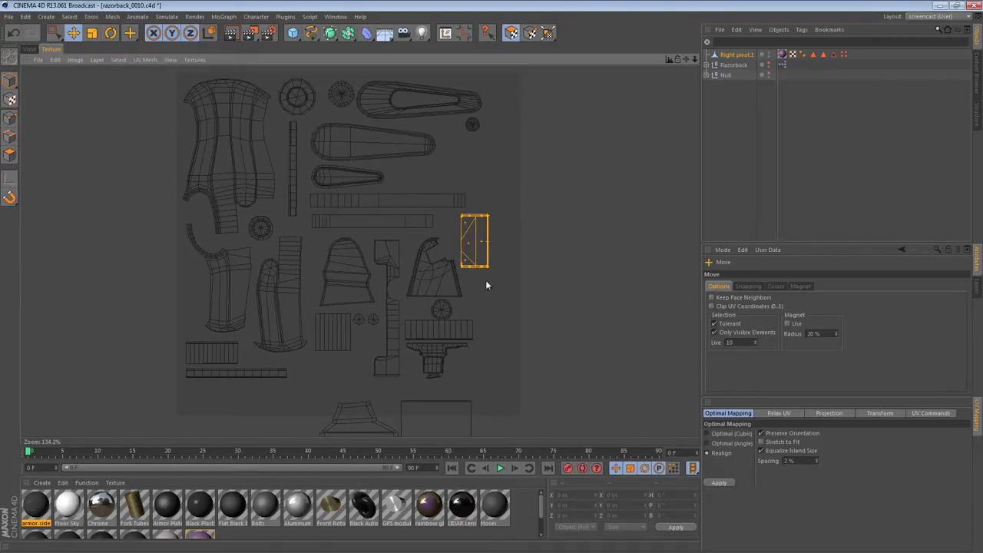
middle_click_drag(494, 296, 501, 298, "alt")
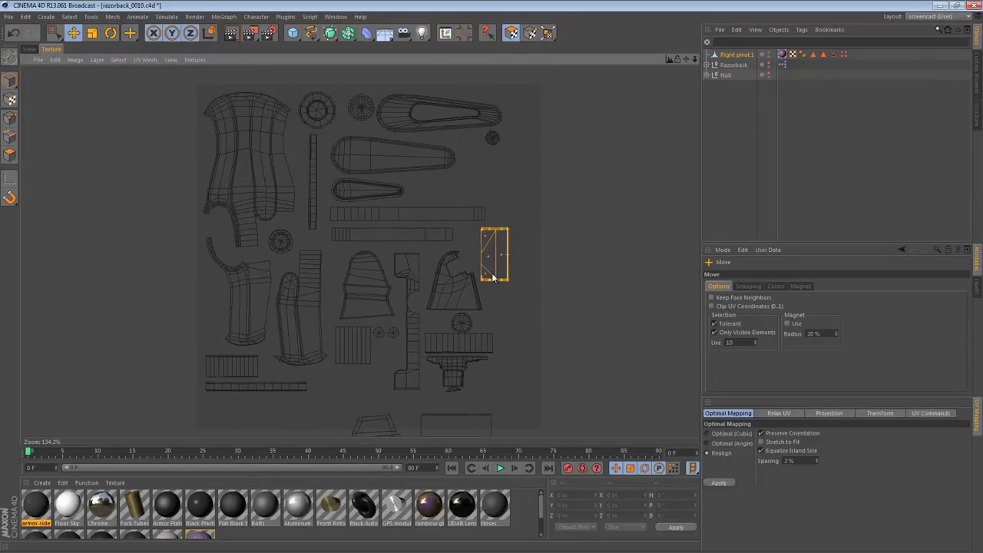
mouse_move(494, 299)
left_mouse_down()
mouse_move(496, 279)
mouse_move(502, 299)
mouse_move(492, 301)
left_mouse_up()
key("r")
key("e")
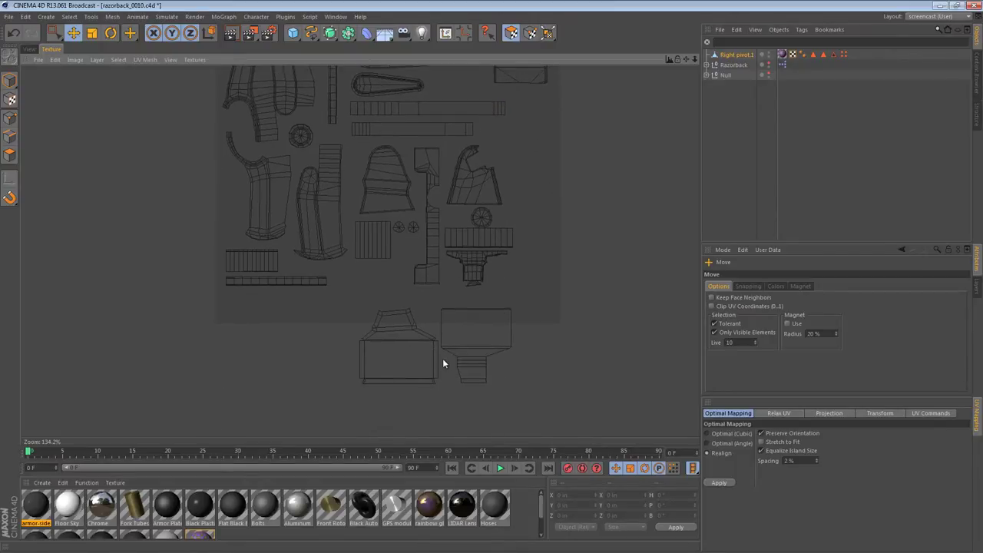
- Select the tall, narrow stepped island and move it to the canvas's right edge, beneath the horizontal rectangle
middle_click_drag(491, 280, 484, 314, "alt")
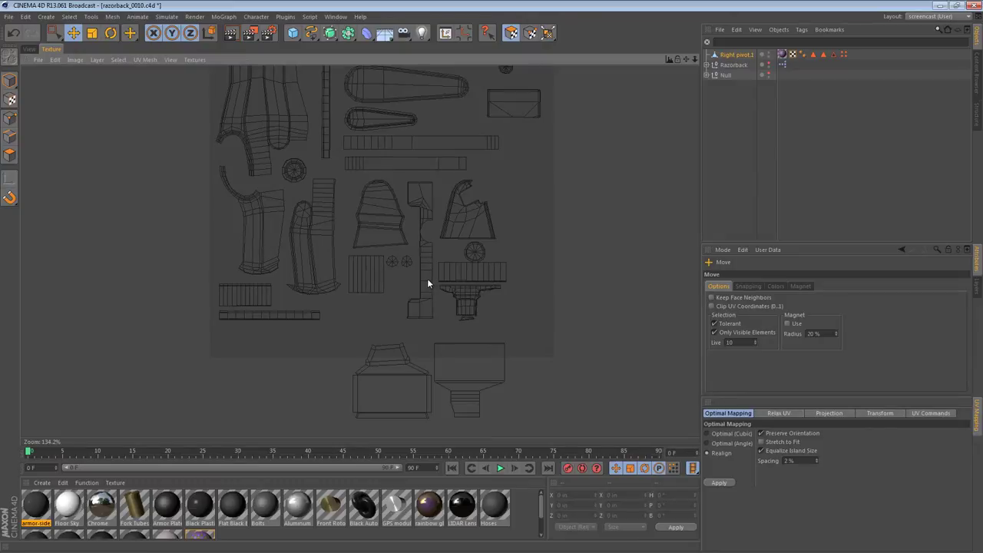
left_click(428, 283)
mouse_move(423, 265)
left_mouse_down()
mouse_move(496, 302)
mouse_move(520, 284)
mouse_move(516, 252)
left_mouse_up()
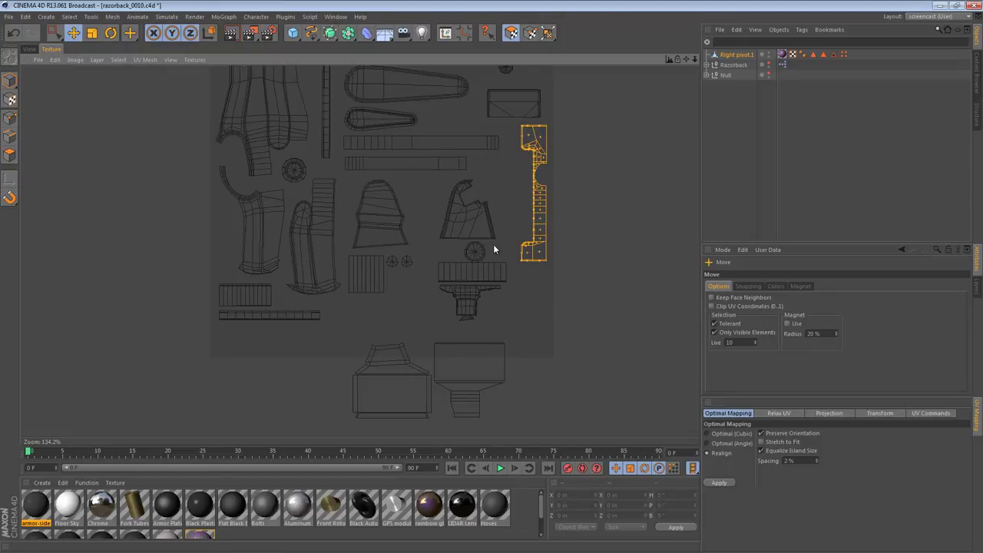
- Move the notched island and the disc, strip and flanged islands beneath it to the right, and shift the notched island further up
left_click_drag(513, 331, 415, 170)
left_click_drag(493, 302, 493, 302)
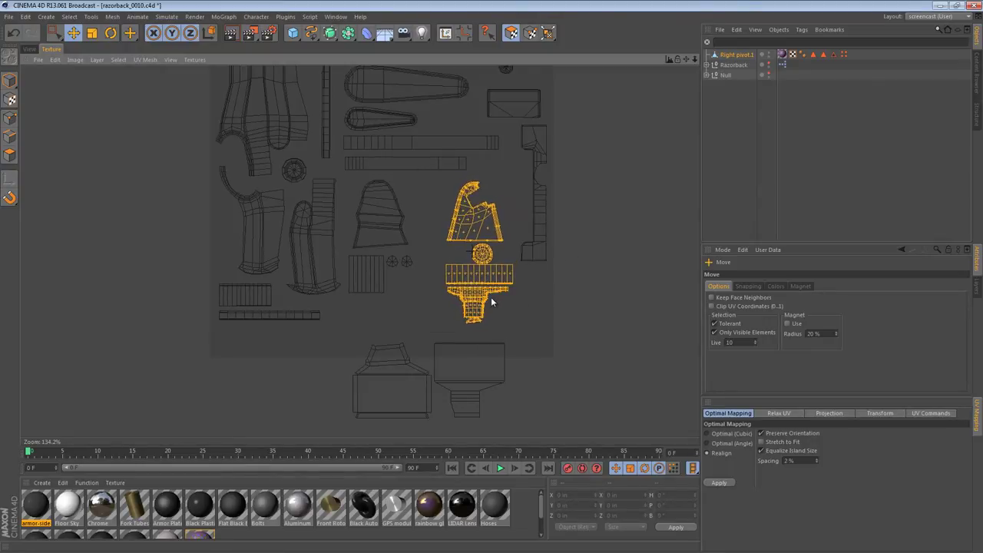
left_click_drag(493, 302, 507, 309)
left_click(481, 238)
key("u")
key("w")
left_click_drag(478, 240, 486, 217)
left_click(460, 281)
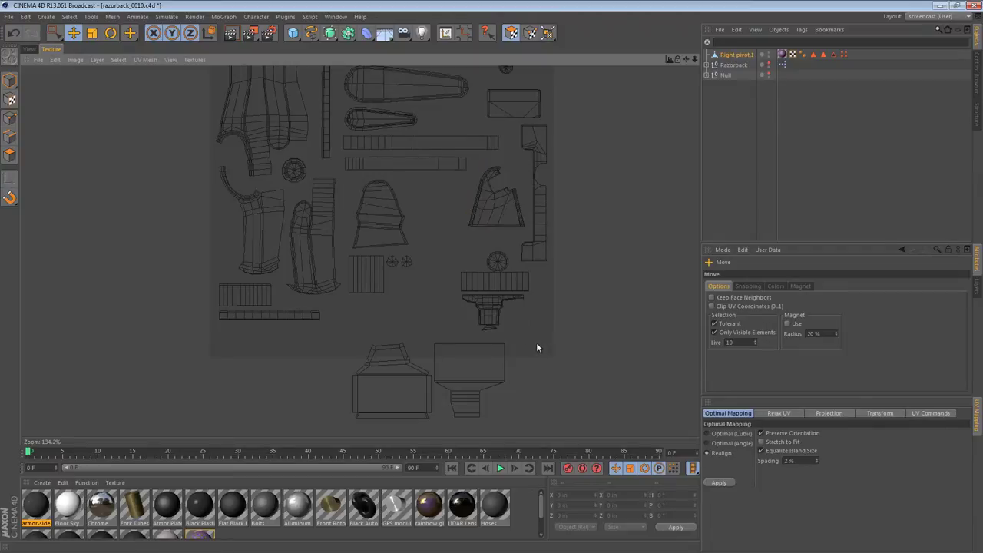
- Select the disc, striped strip and flanged island together and move them into the canvas's lower-right corner
left_click_drag(540, 335, 435, 263)
left_click_drag(510, 310, 529, 326)
middle_click_drag(507, 326, 538, 287, "alt")
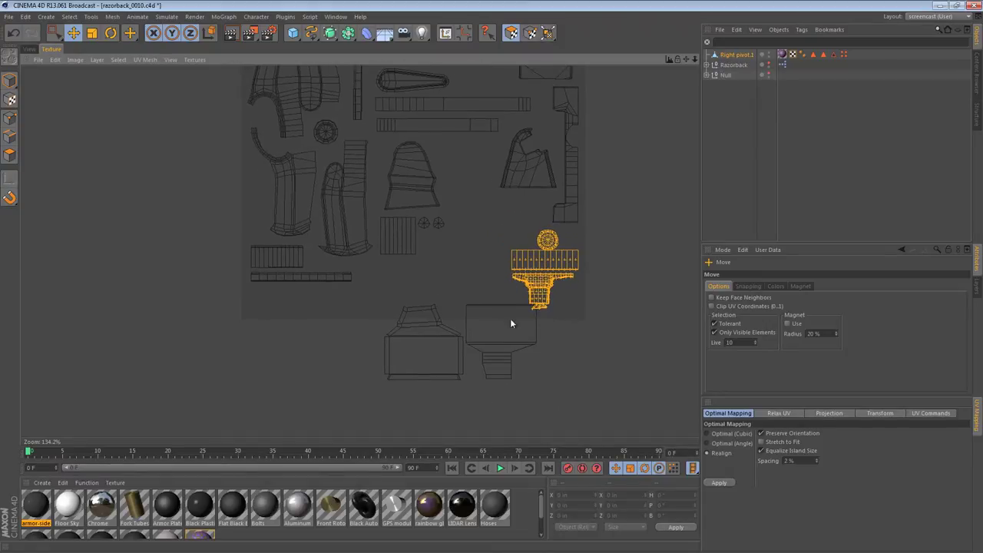
- Move the left bottle-shaped shell from below the canvas to beside the flanged island, and the right shell into the space above it
double_click(406, 346)
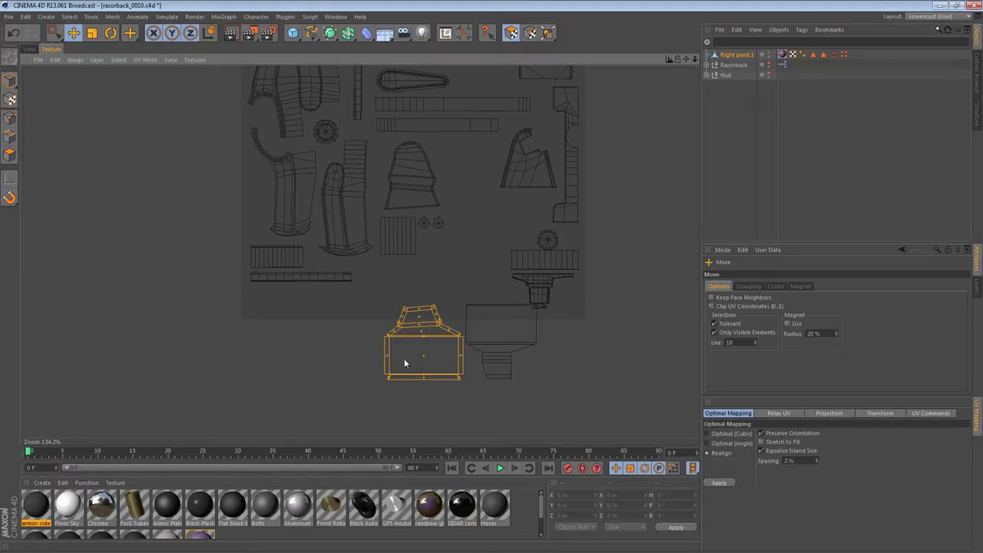
left_click_drag(424, 363, 496, 301)
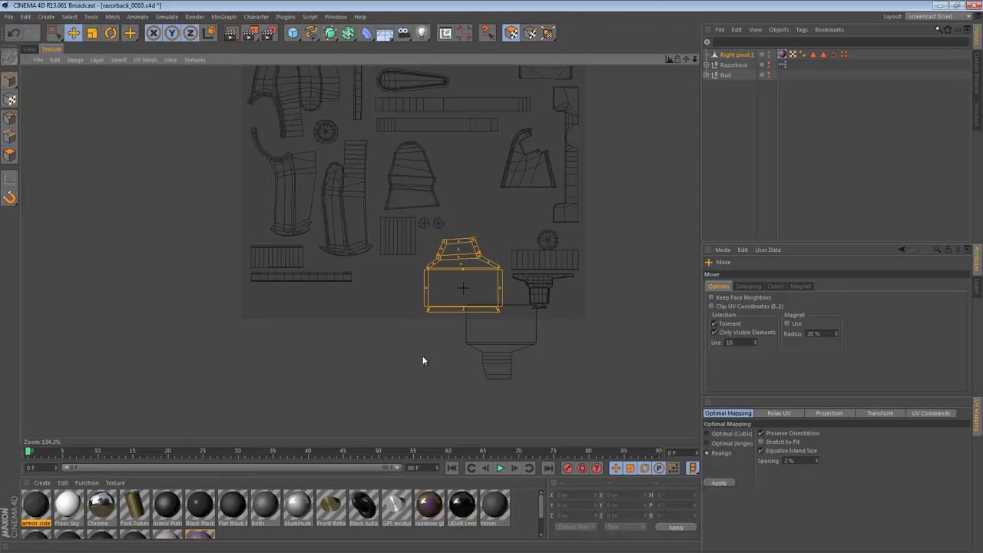
left_click(501, 347)
scroll(495, 299, "up", 3)
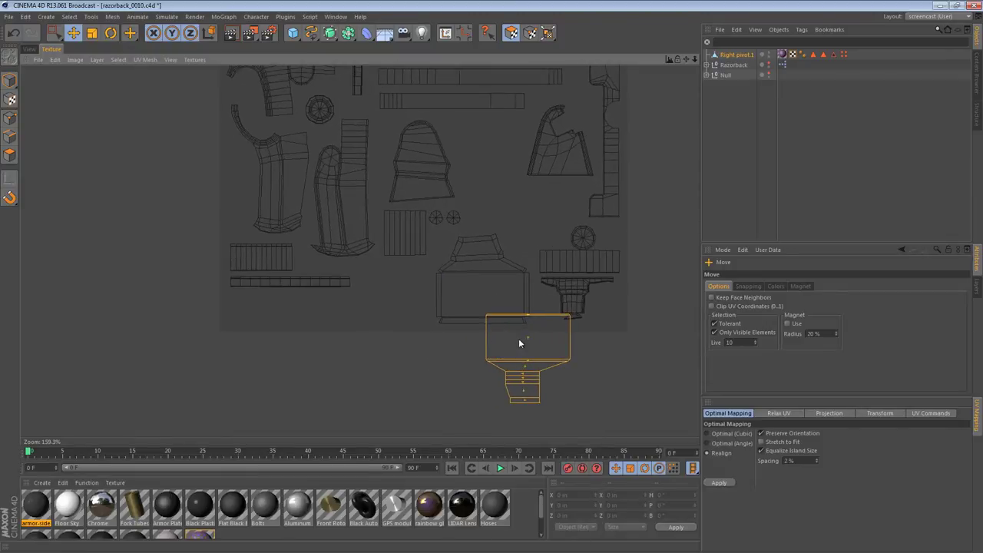
middle_click_drag(520, 340, 468, 391, "alt")
left_click_drag(518, 379, 493, 298)
scroll(492, 298, "down", 3)
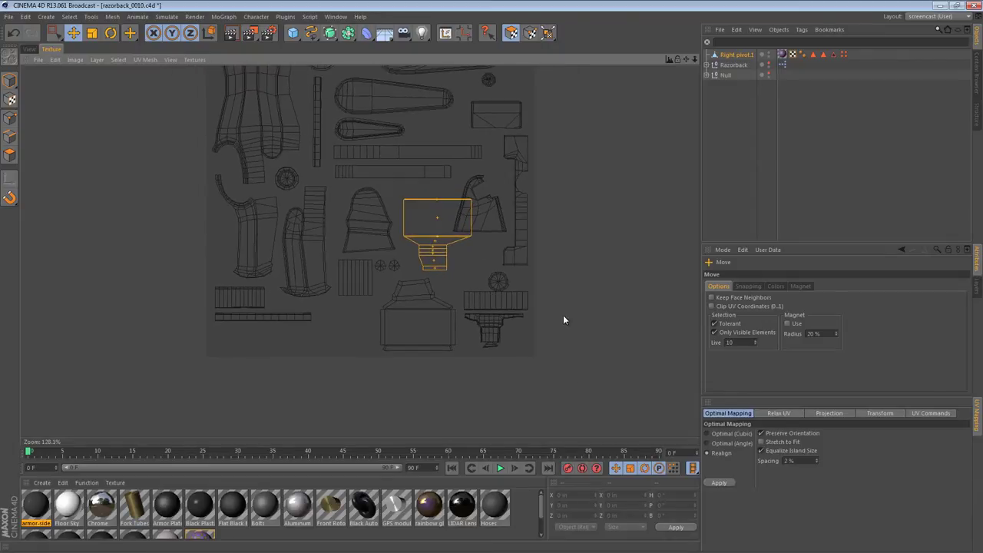
middle_click_drag(560, 316, 568, 311, "alt")
- Select the whole notched island and move it to the canvas's bottom edge, left of the lower bottle-shaped shell
left_click(493, 192)
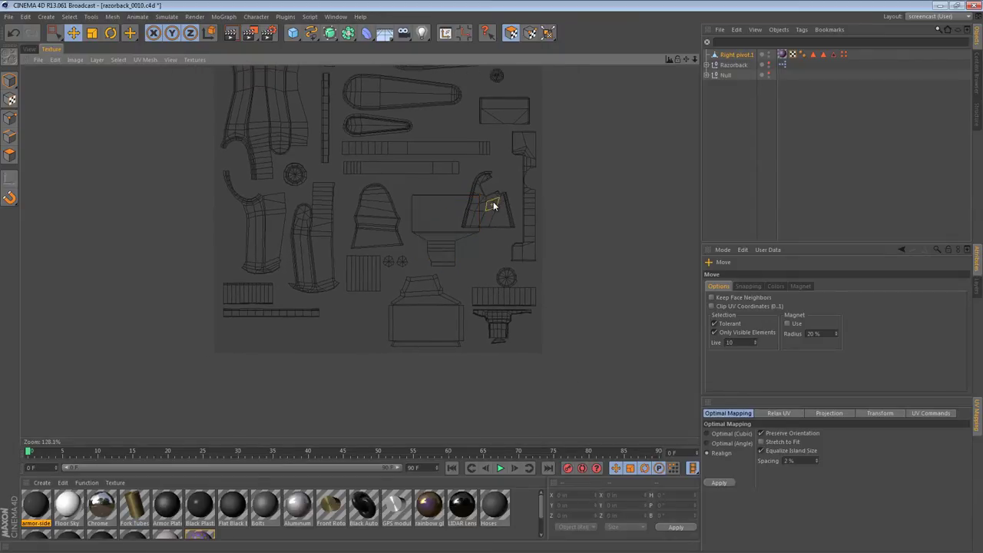
key("u")
key("w")
left_click_drag(497, 234, 356, 357)
scroll(493, 298, "up", 3)
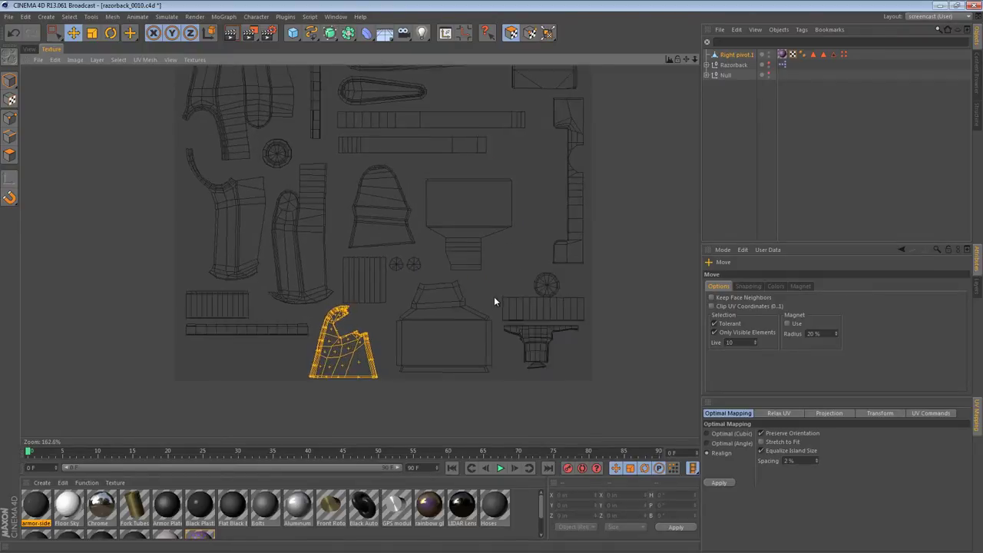
- Select the whole striped rectangle with its two small discs and move them out to the right of the canvas
left_click(367, 282)
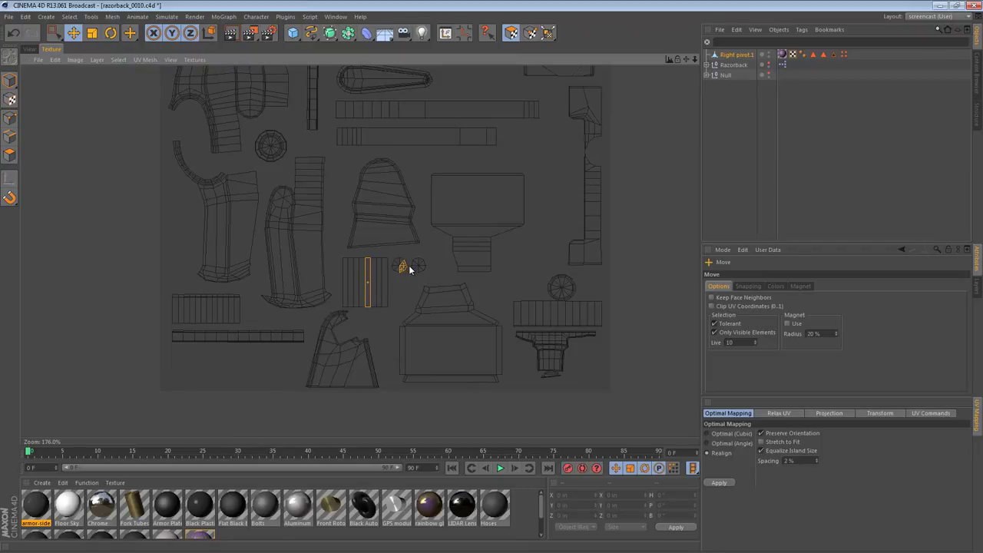
left_click(423, 266, "shift")
key("u")
key("w")
left_click_drag(409, 323, 492, 301)
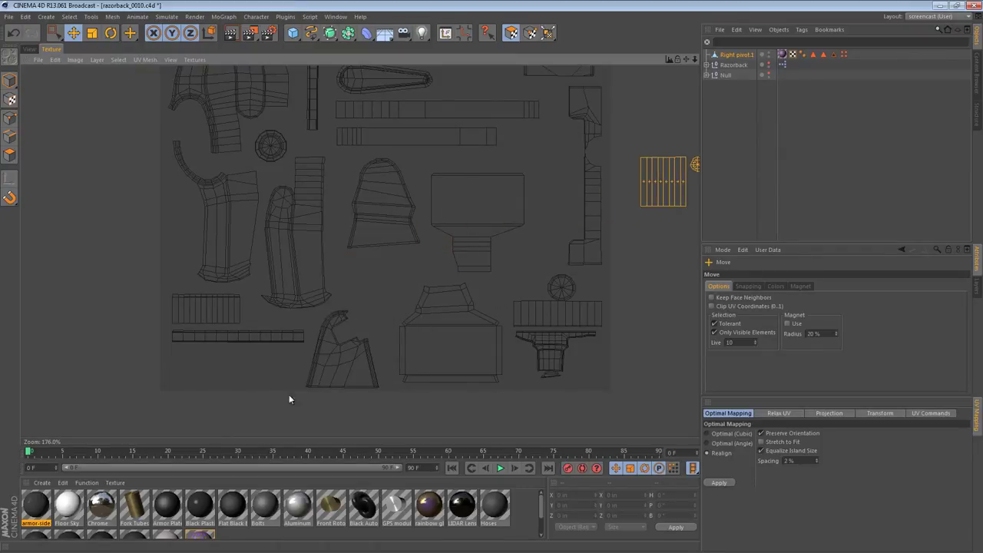
- Select the whole notched island at the canvas's bottom edge and nudge it closer to the neighbouring bottle-shaped shell
left_click(350, 362)
key("u")
key("w")
left_click_drag(351, 357, 490, 306)
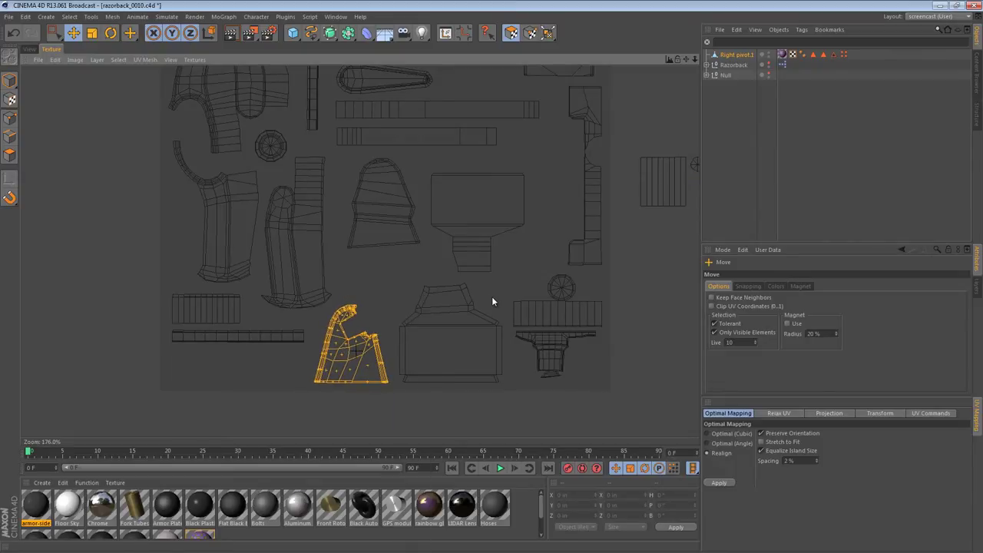
left_click(464, 349)
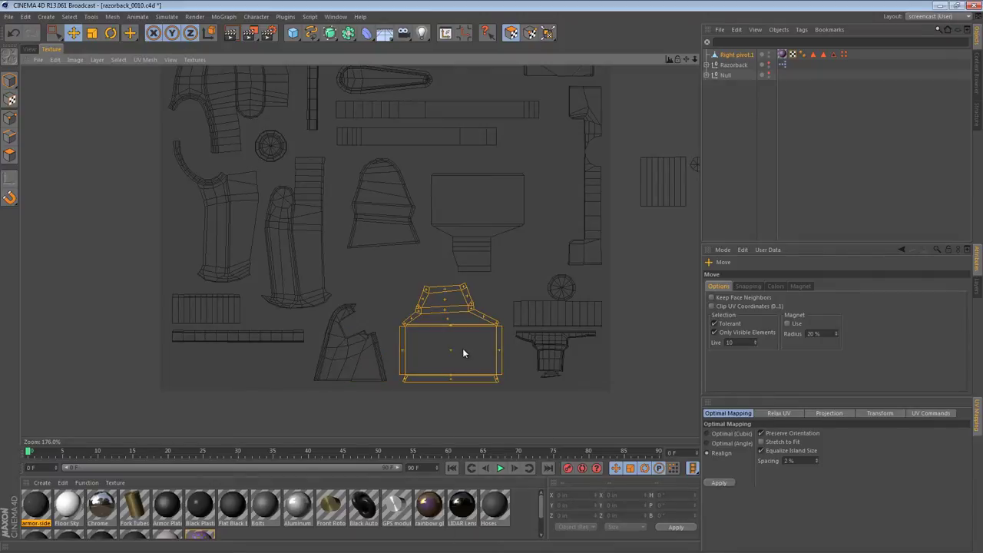
- Select the whole striped rectangle outside the canvas and move it into the gap between the dome-shaped and notched islands
scroll(491, 297, "down", 3)
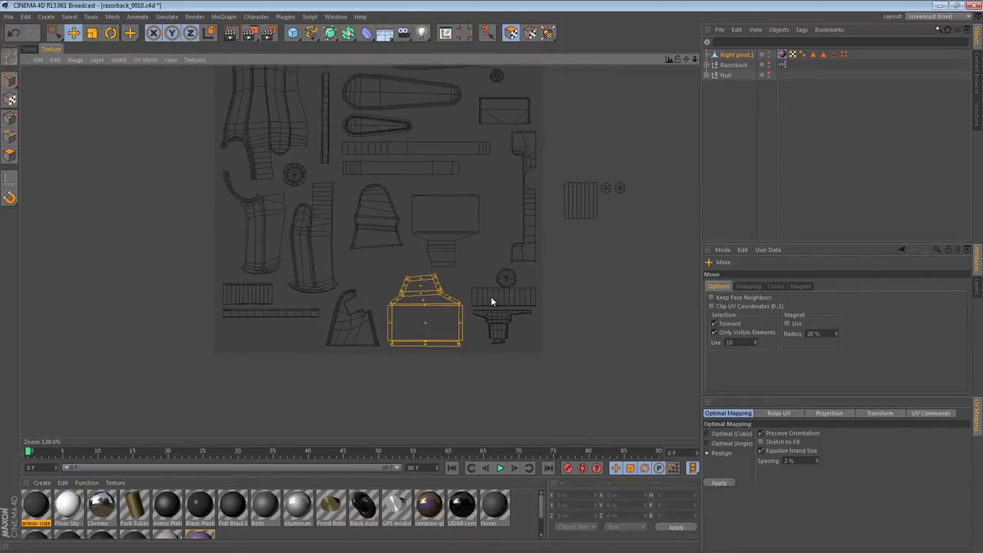
middle_click_drag(493, 298, 491, 305, "alt")
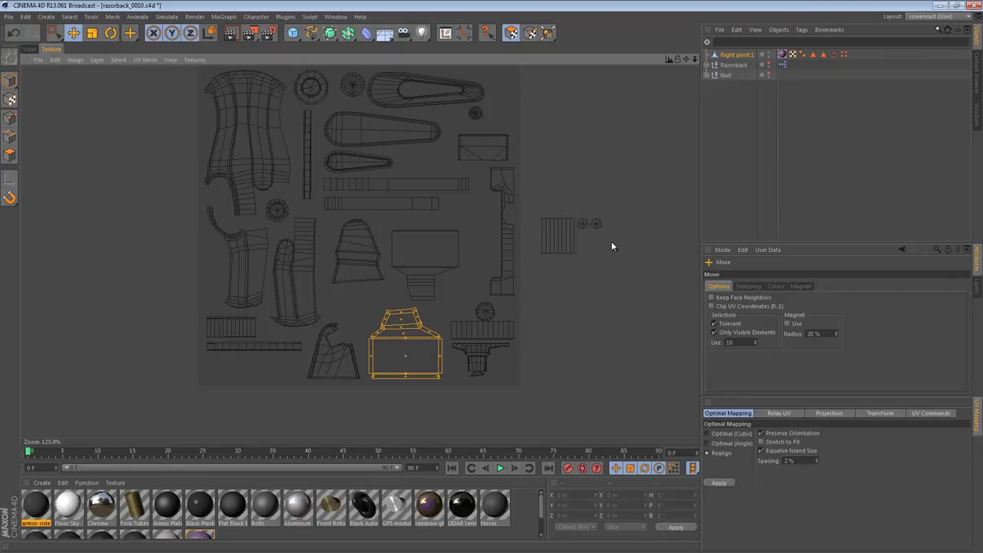
left_click(561, 235)
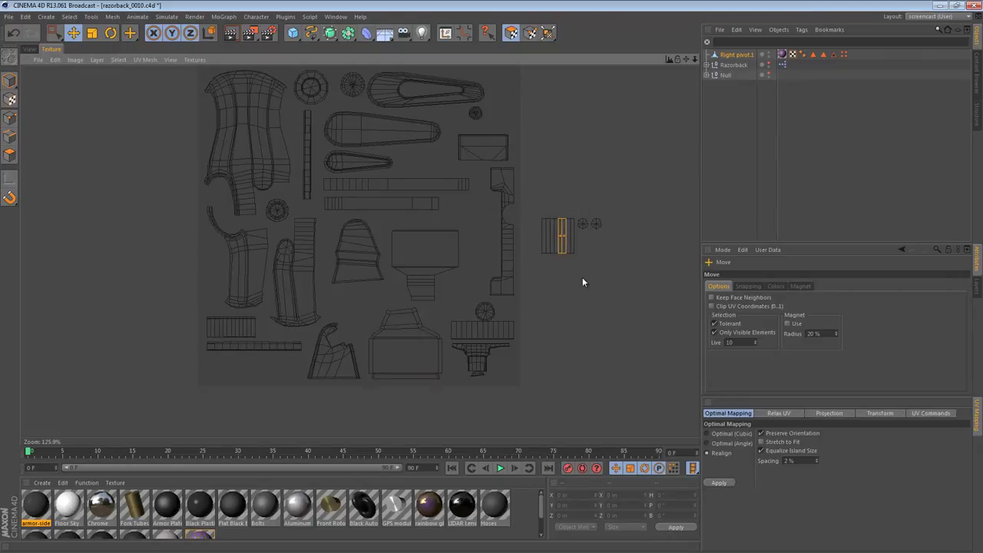
right_click_drag(518, 289, 494, 297, "alt")
middle_click_drag(494, 297, 501, 292, "alt")
mouse_move(501, 292)
left_mouse_down()
mouse_move(469, 309)
mouse_move(491, 296)
left_mouse_up()
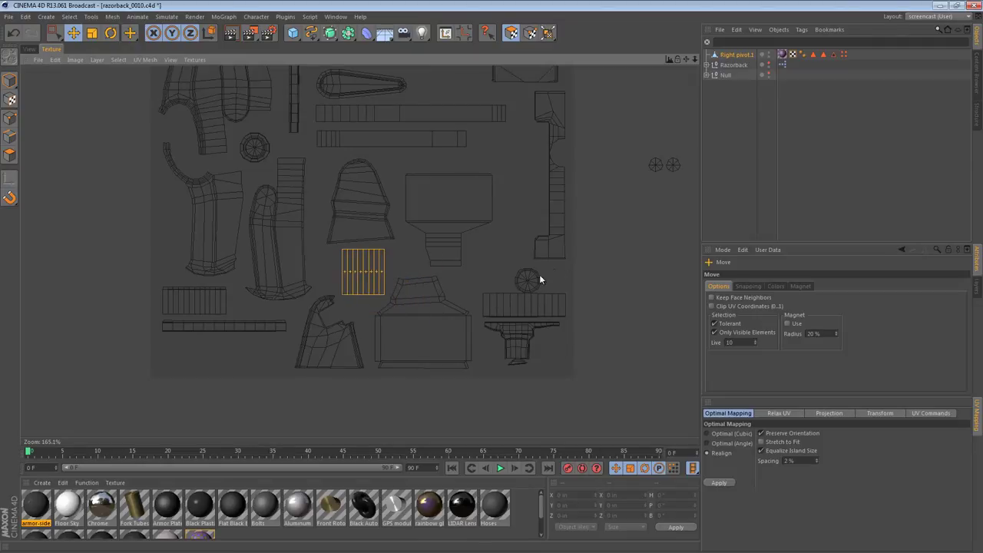
scroll(510, 297, "up", 4)
right_click_drag(493, 297, 494, 297, "alt")
left_click_drag(340, 294, 340, 295)
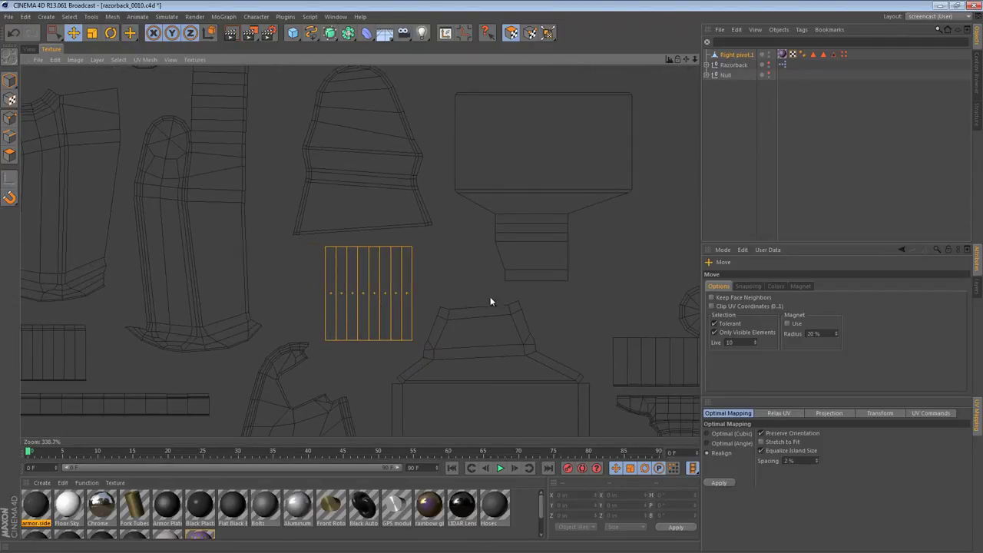
- Select the whole notched island and nudge it slightly down toward the canvas's bottom edge, away from the bottle-shaped shell
scroll(487, 297, "down", 4)
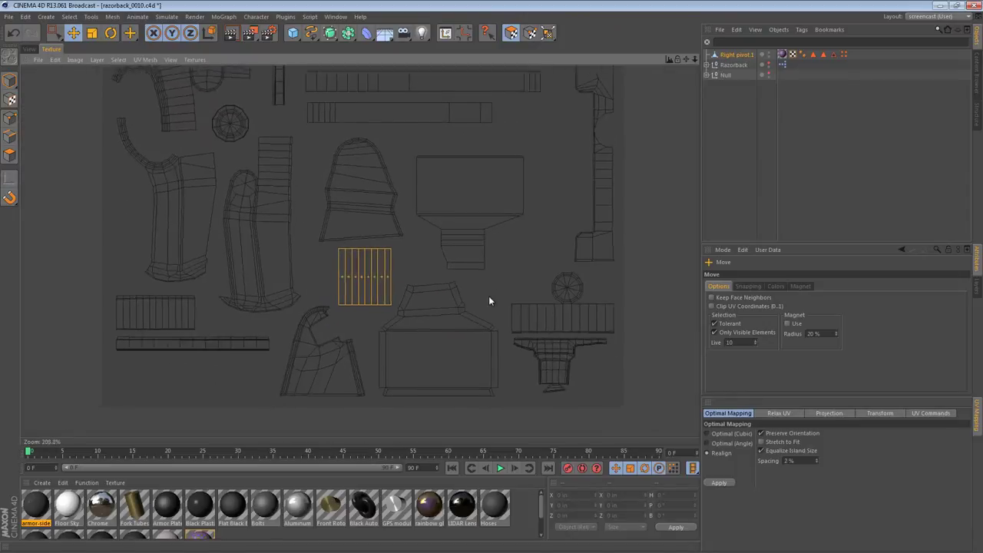
left_click(340, 345)
left_click_drag(344, 344, 341, 348)
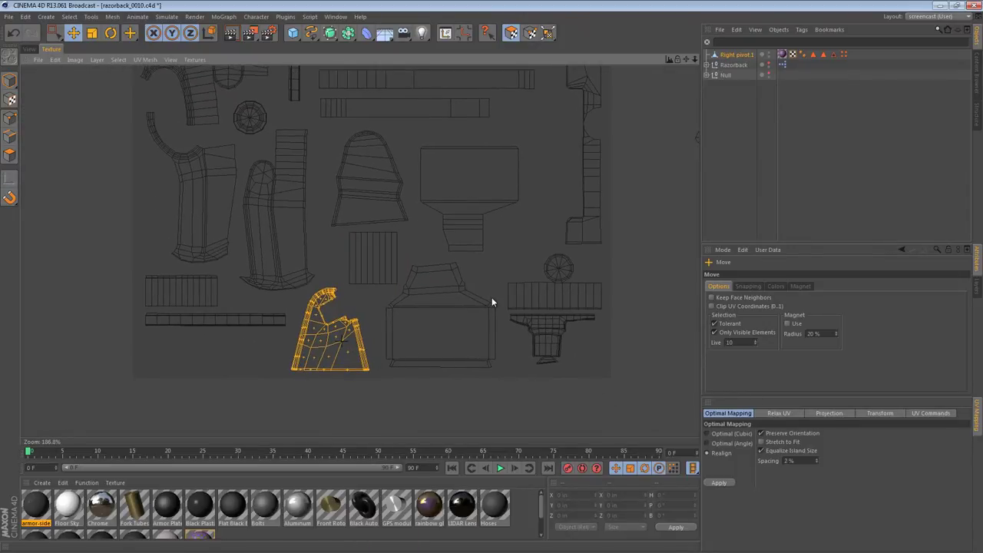
- Move the two small discs from outside the canvas into the gap between the long strips and the tall bracket-shaped island
middle_click_drag(561, 252, 403, 347, "alt")
left_click_drag(641, 269, 486, 170)
left_click_drag(566, 239, 389, 222)
left_click_drag(493, 297, 491, 297)
left_click(624, 259)
left_click_drag(405, 246, 396, 215)
scroll(487, 301, "down", 4)
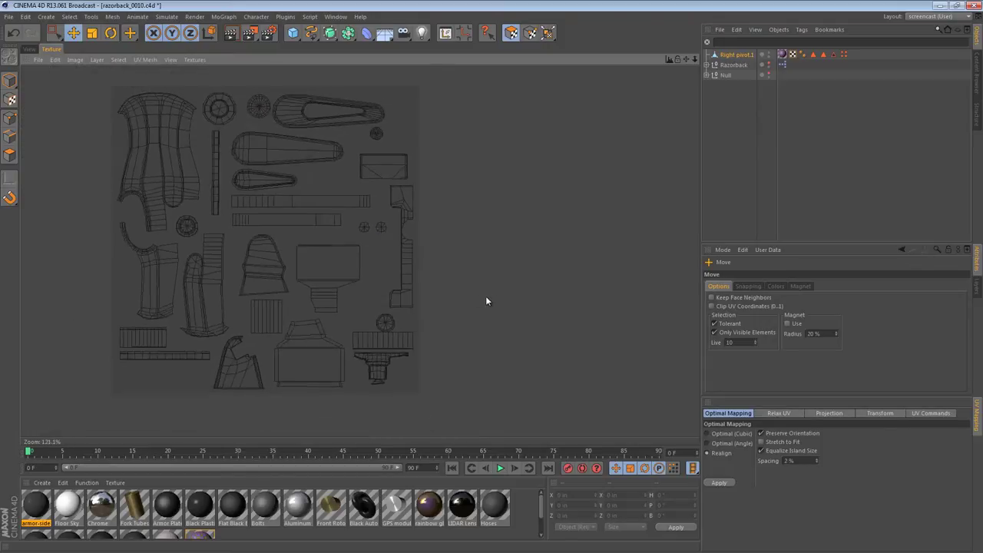
- Place the texture view side by side with the perspective view and switch to polygon editing
middle_click_drag(498, 299, 552, 310, "alt")
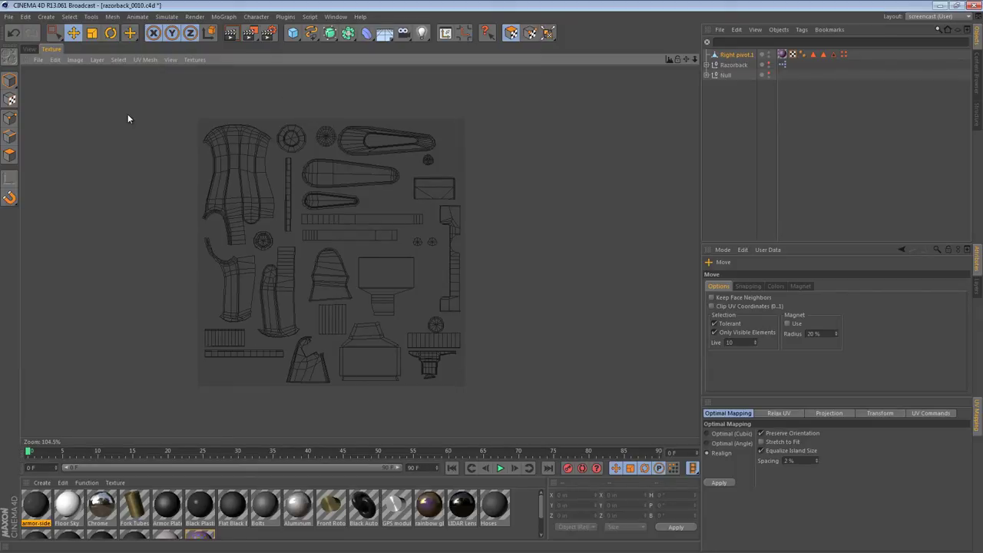
left_click_drag(33, 58, 685, 196)
middle_click_drag(230, 198, 264, 192, "alt")
left_click(9, 154)
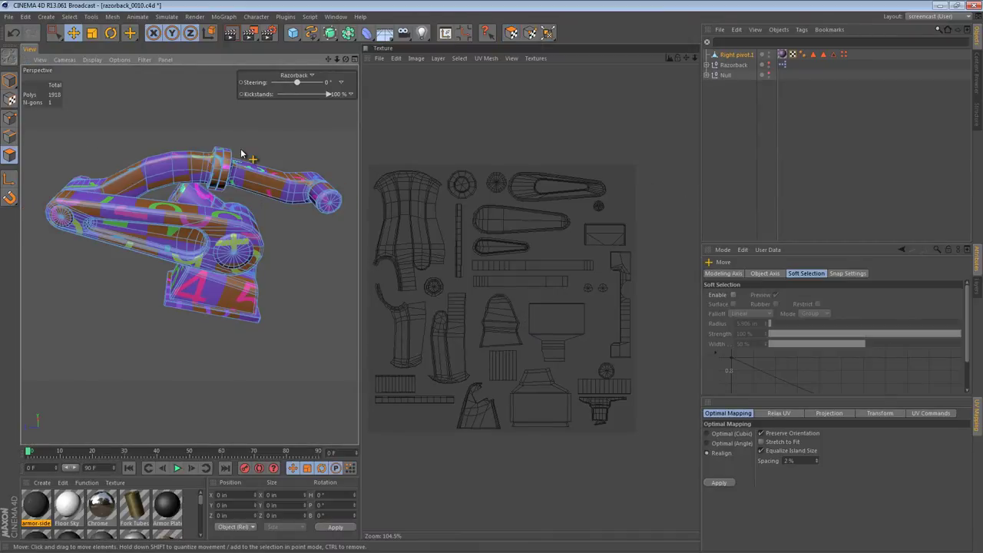
key("u")
key("d")
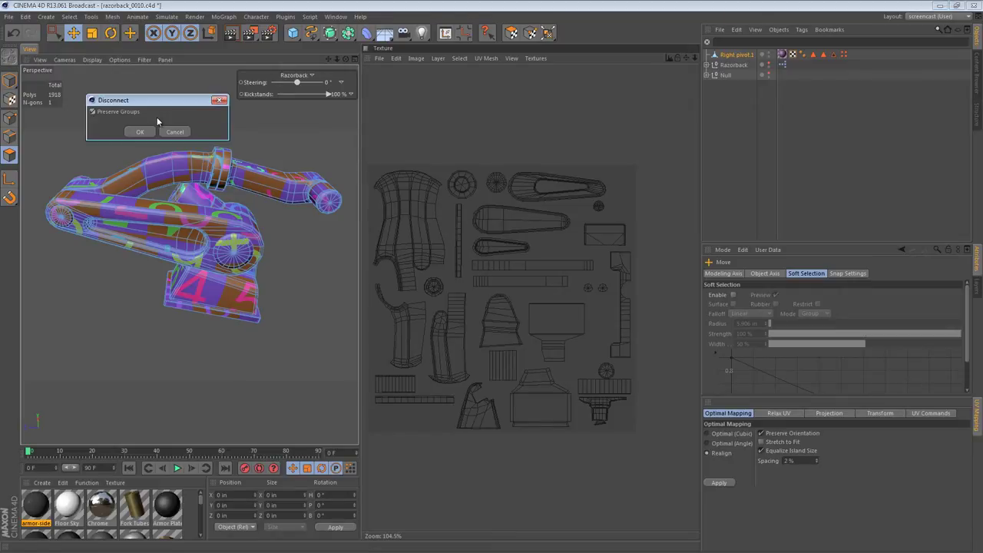
left_click(220, 101)
- Select the whole forearm tube with Fill Selection and check which UV islands belong to it
key("u")
key("f")
key("e")
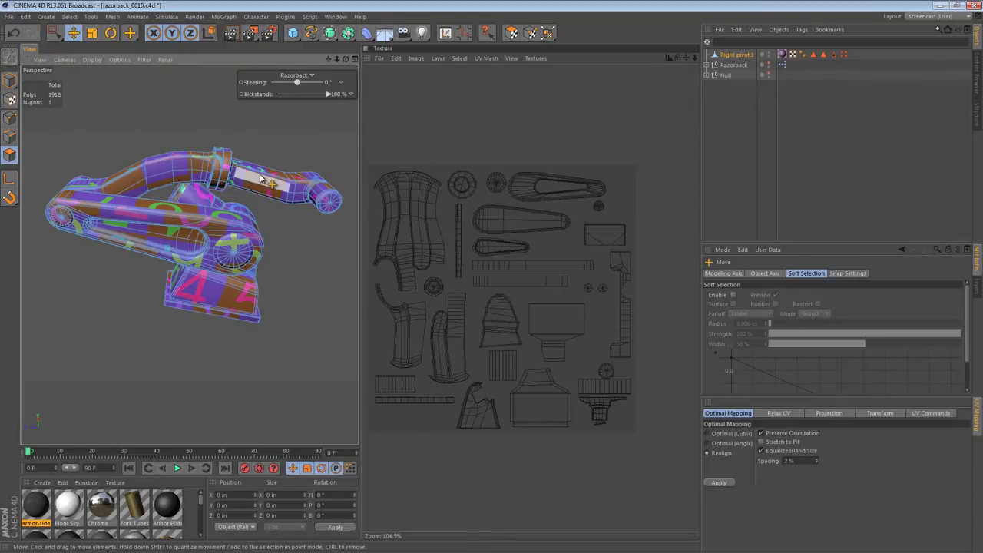
key("u")
key("f")
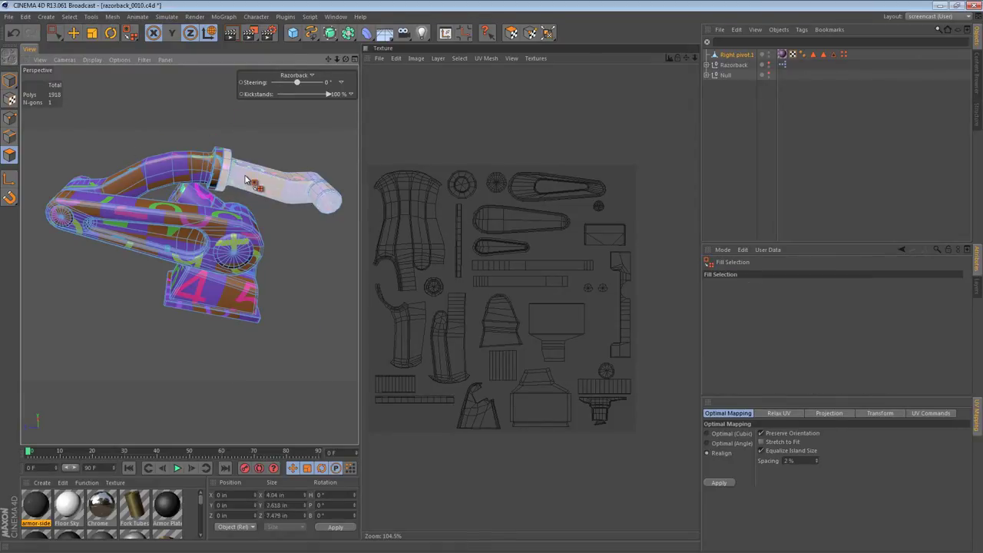
left_click(238, 186)
left_click(511, 32)
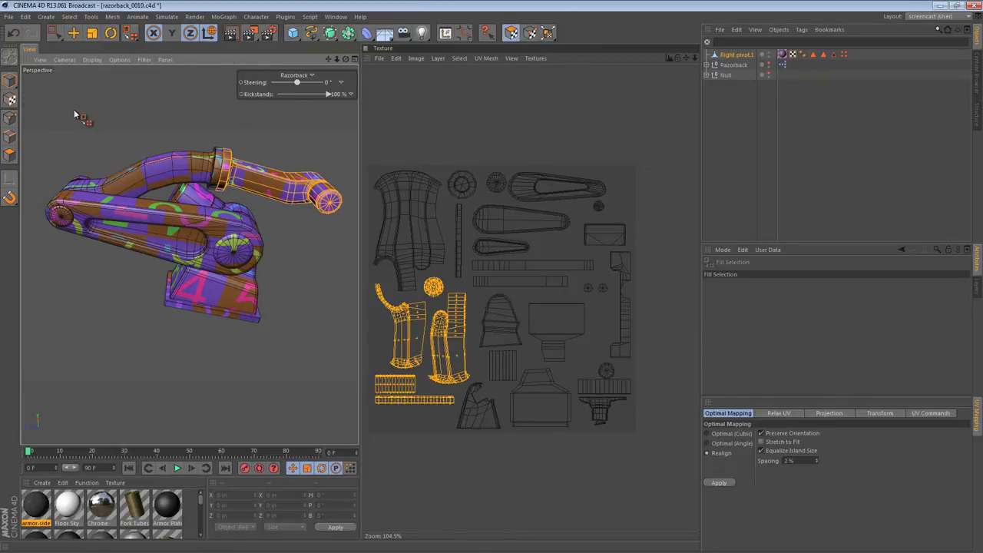
- Fill-select the bent upper tube with its collar and check its islands in the UV layout
left_click(9, 154)
left_click(196, 175)
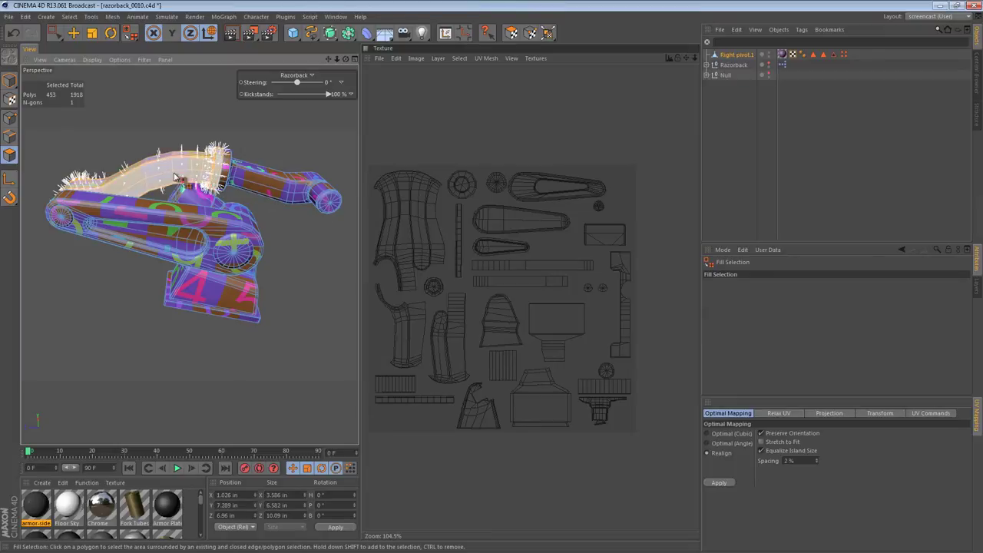
left_click(511, 32)
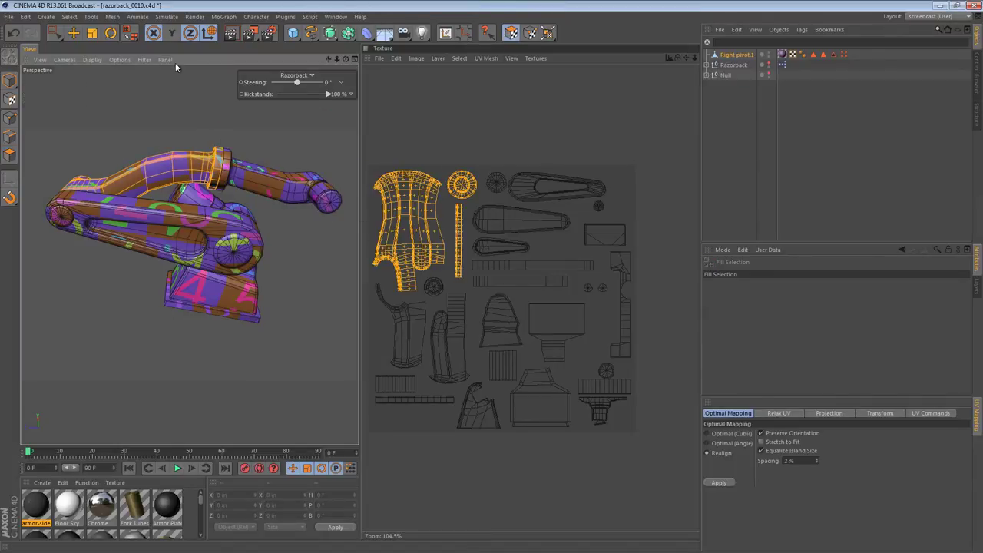
- Fill-select the slotted side arm, add its round caps to the selection, and check their UV islands
left_click(10, 154)
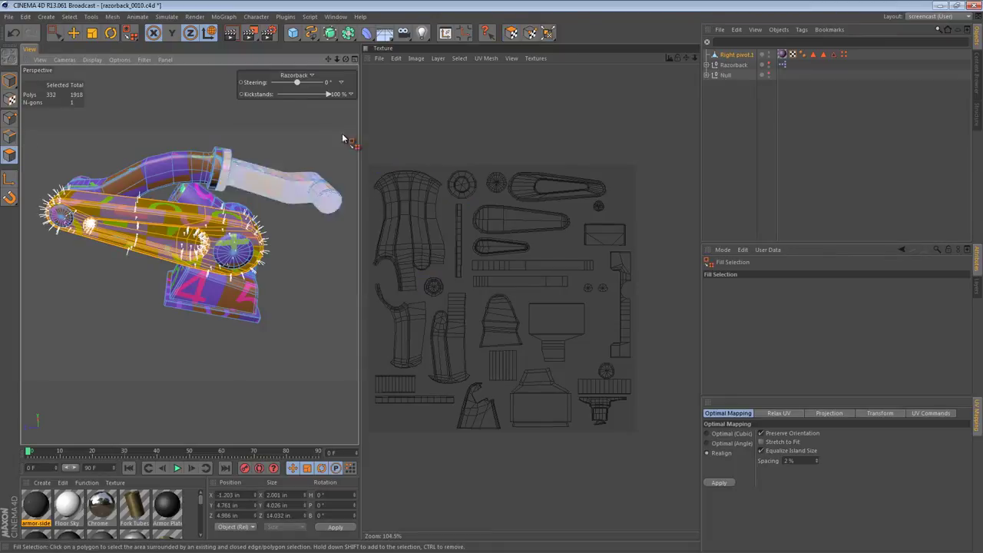
left_click(511, 32)
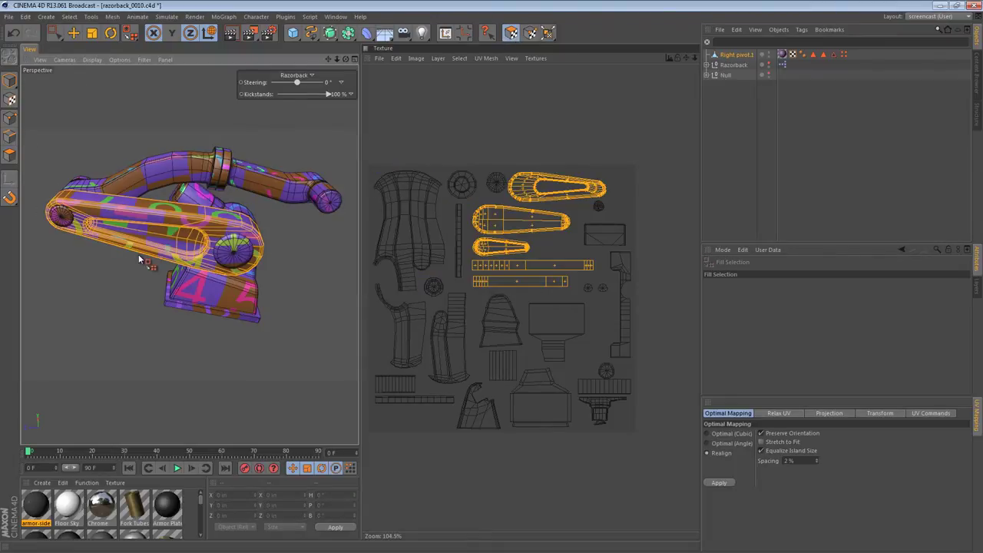
left_click(9, 155)
left_click(233, 243, "shift")
left_click(511, 32)
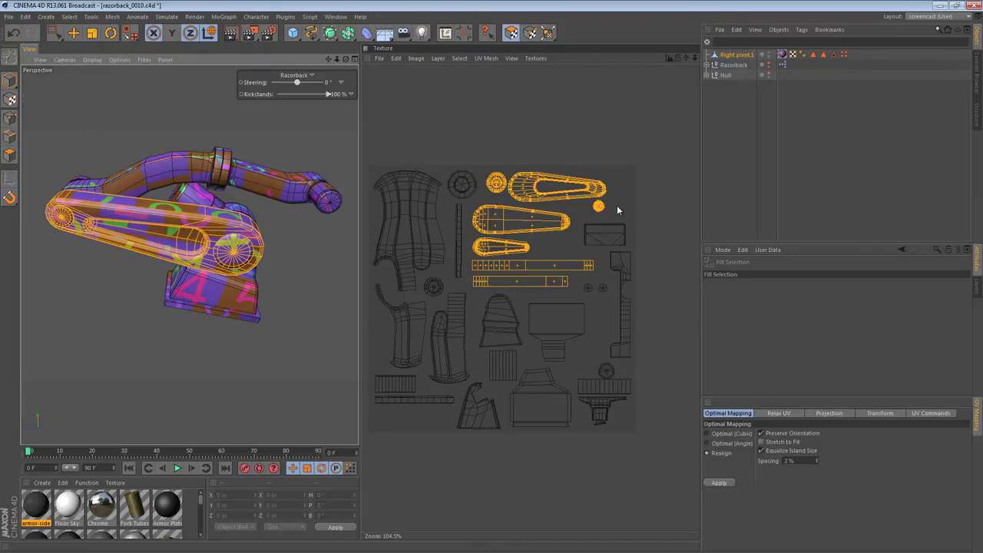
- Fill-select the base housing, then the foot plate with its small rod, checking the UV islands of each
left_click(10, 153)
left_click(511, 32)
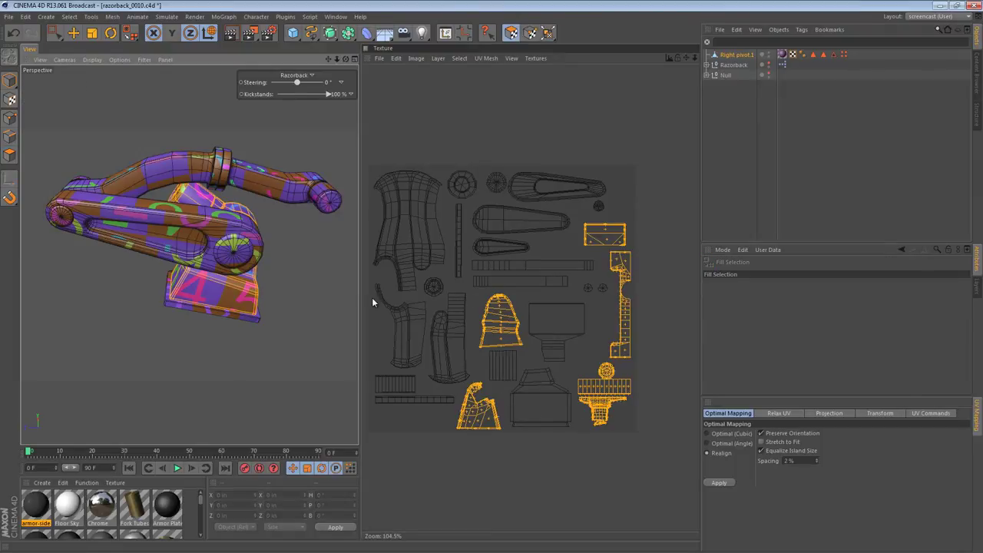
left_click(9, 153)
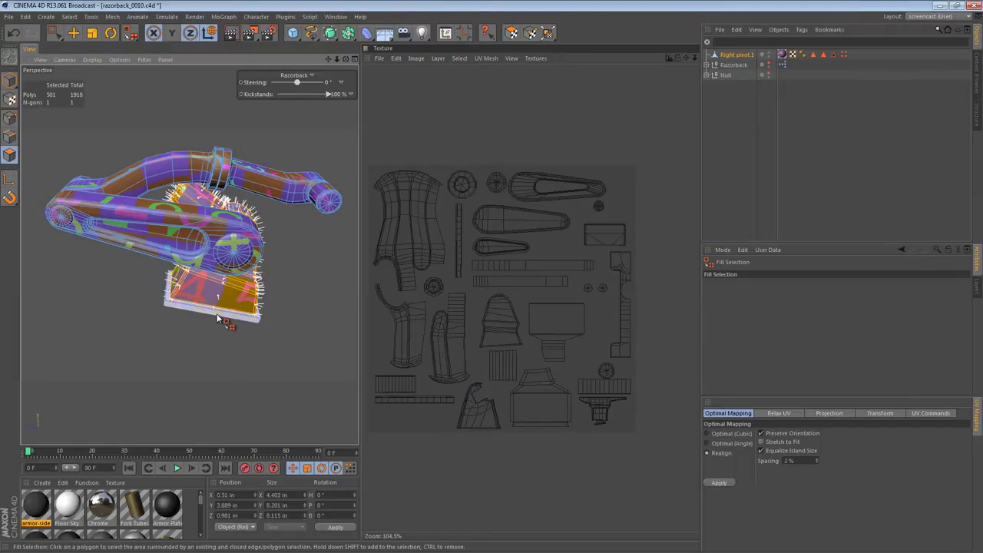
left_click(217, 318)
left_click_drag(305, 290, 504, 301, "alt")
left_click(182, 334, "shift")
left_click(510, 32)
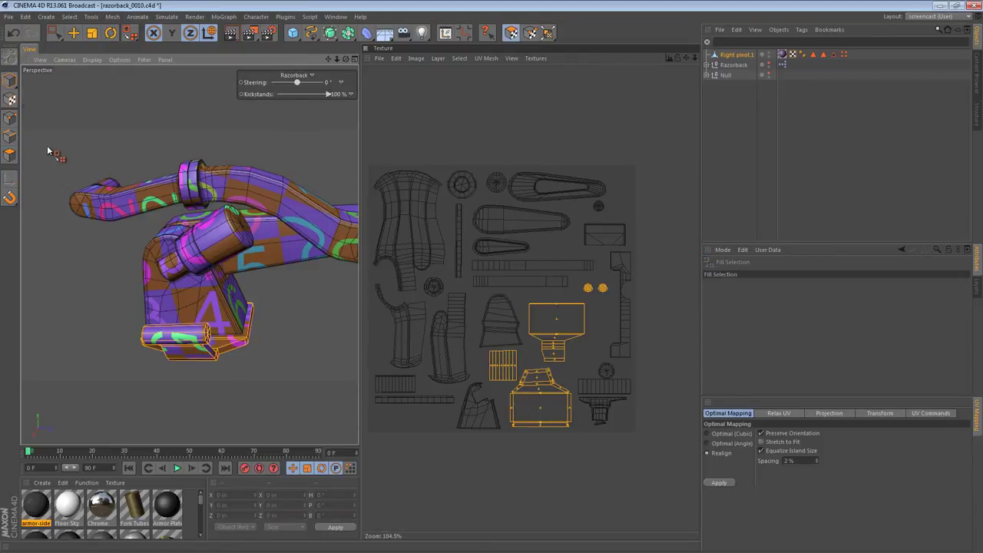
- Switch to model mode, put the perspective and texture views back into tabs, and examine the textured arm from both sides
left_click(9, 80)
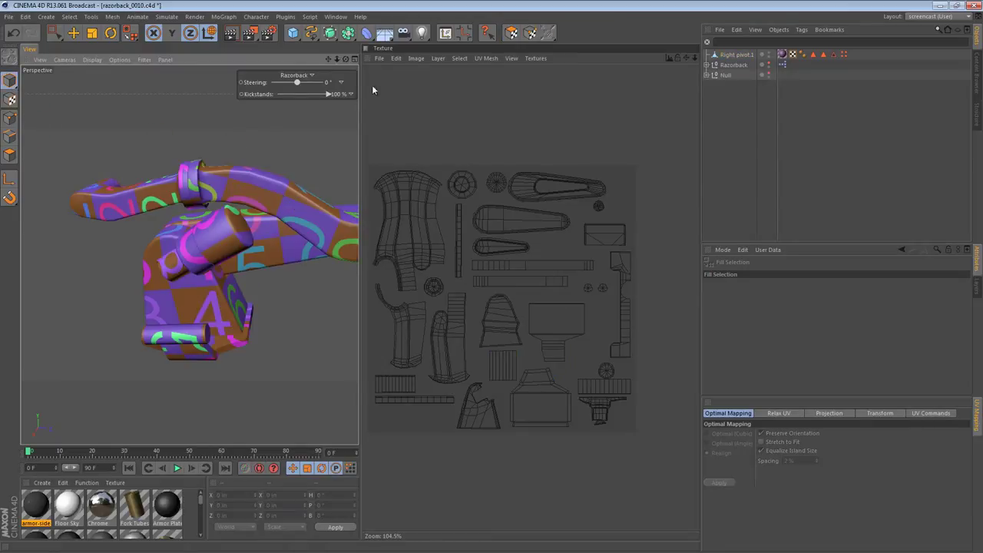
left_click_drag(27, 63, 27, 62)
left_click(34, 50)
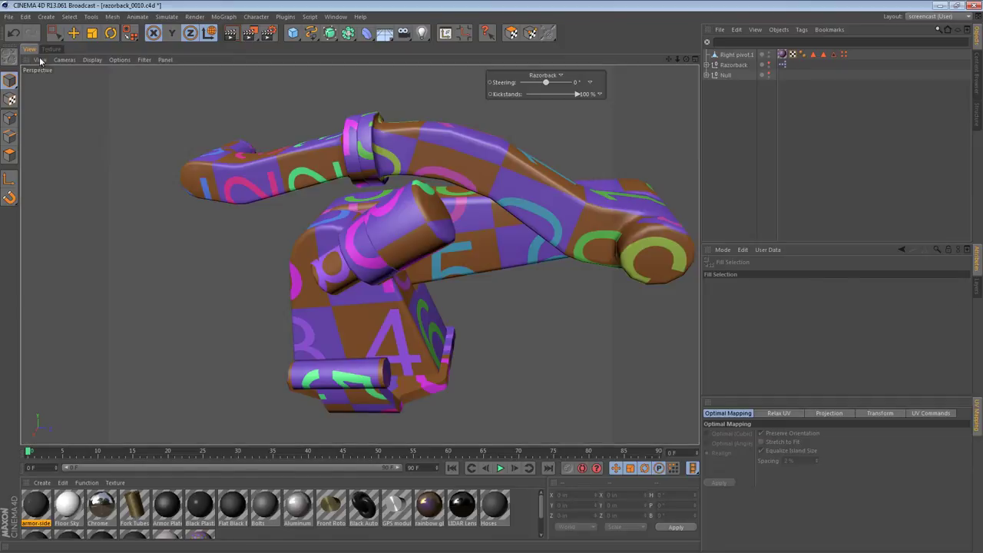
mouse_move(490, 209)
right_mouse_down("alt")
mouse_move(350, 209)
mouse_move(488, 212)
right_mouse_up("alt")
middle_click_drag(487, 212, 420, 209, "alt")
left_click_drag(383, 243, 362, 242, "alt")
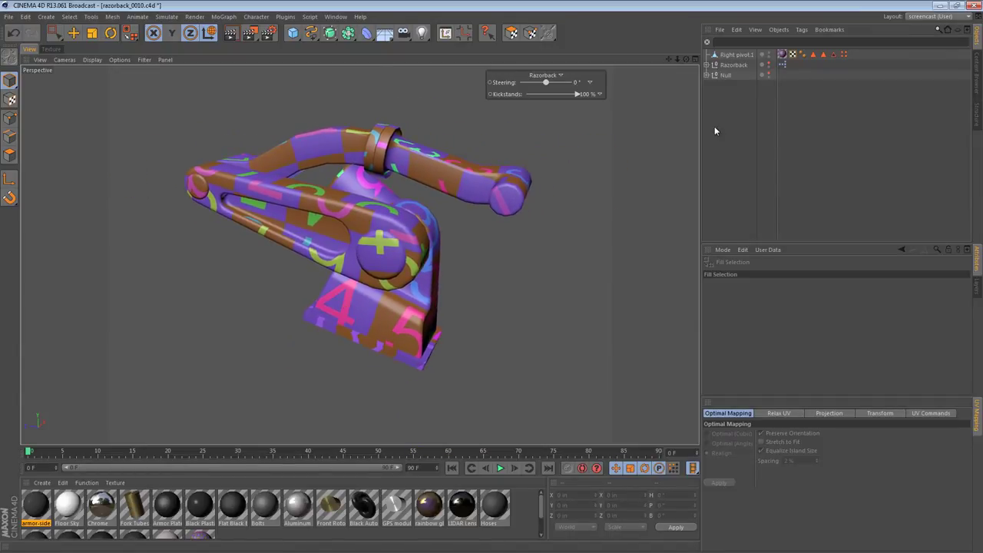
- Delete the polygon, edge and point selection tags from Right pivot.1, keeping its texture, UVW and Phong tags
left_click(791, 54)
left_click(785, 54)
left_click(794, 54)
left_click(784, 56)
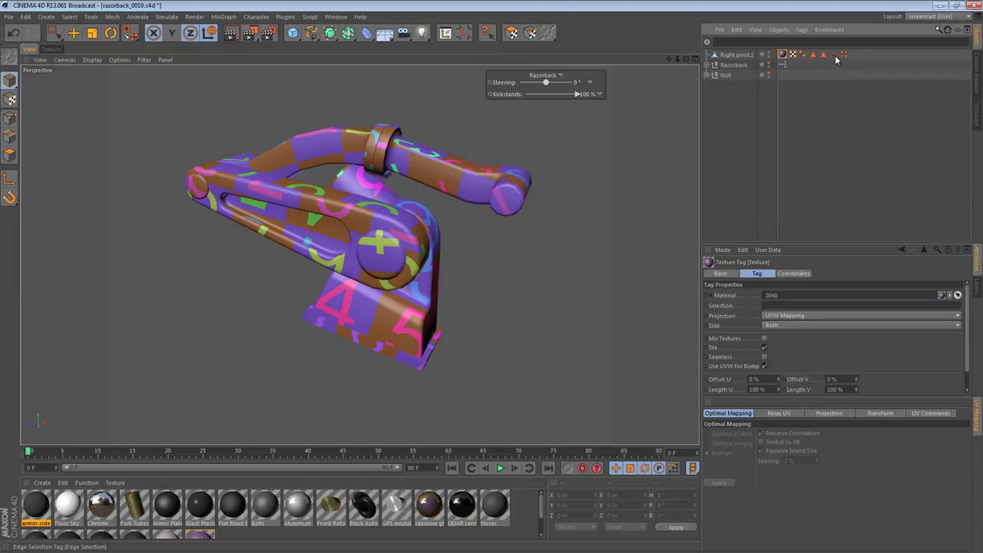
left_click(844, 54)
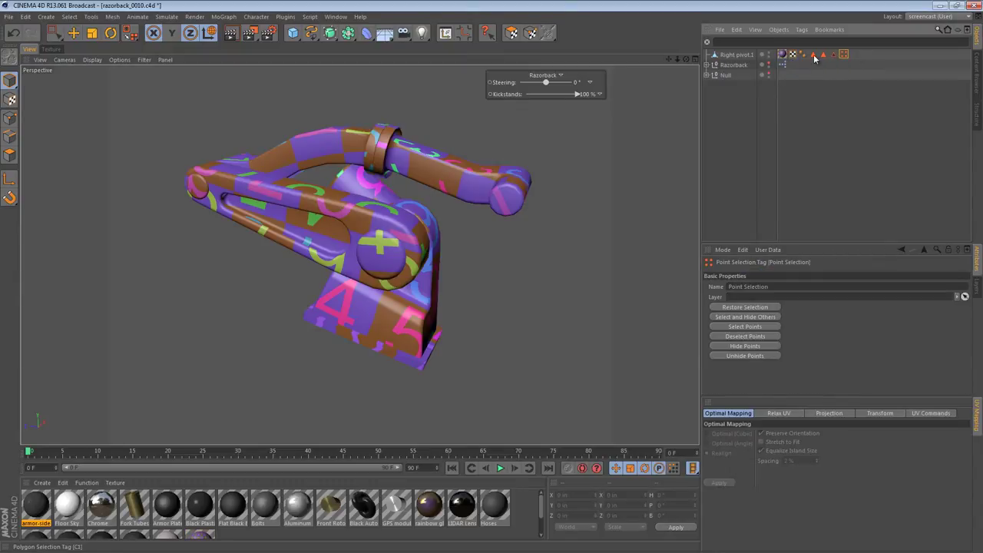
left_click(813, 55, "shift")
key("Delete")
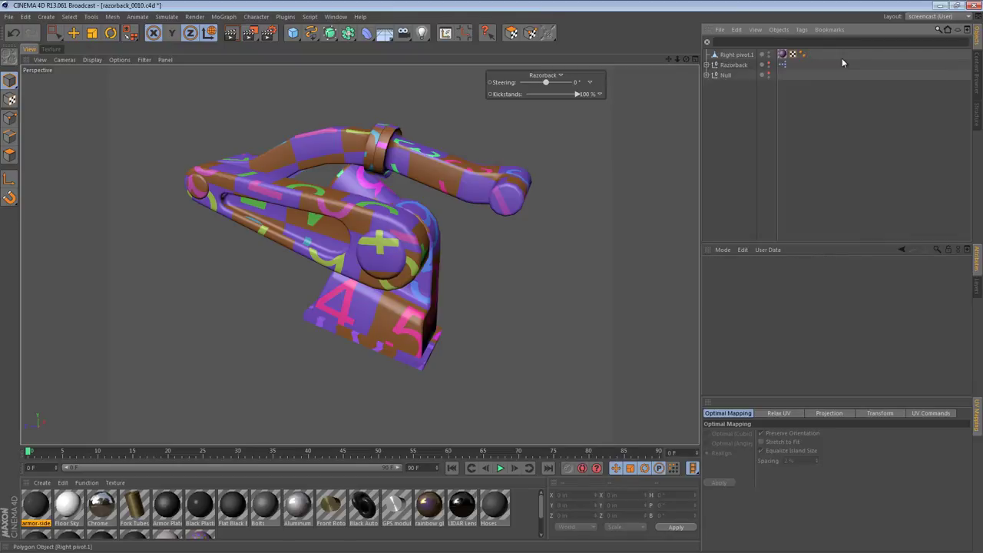
- Split Right pivot.1 into separate objects with Polygon Groups to Objects
left_click(726, 55)
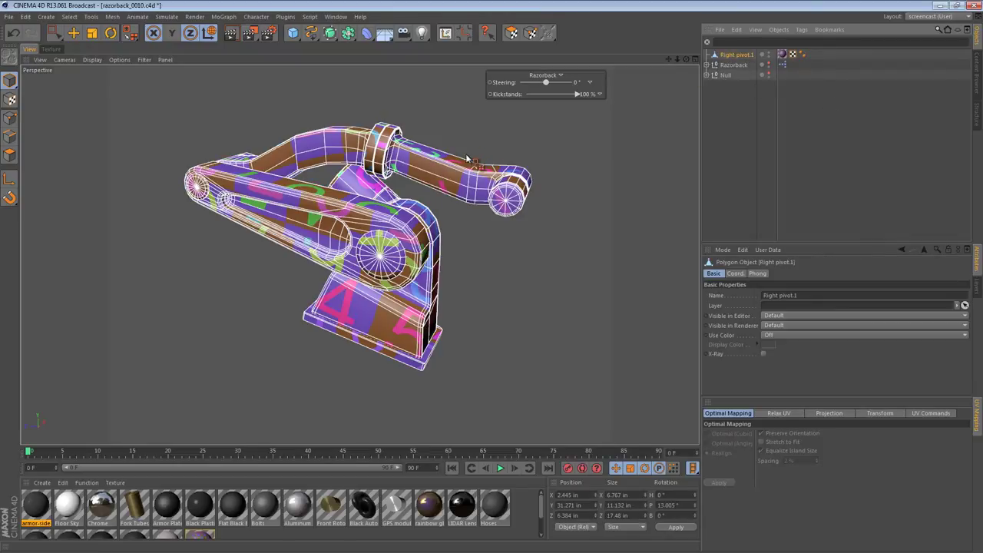
left_click_drag(339, 198, 491, 302, "alt")
middle_click_drag(306, 199, 377, 202, "alt")
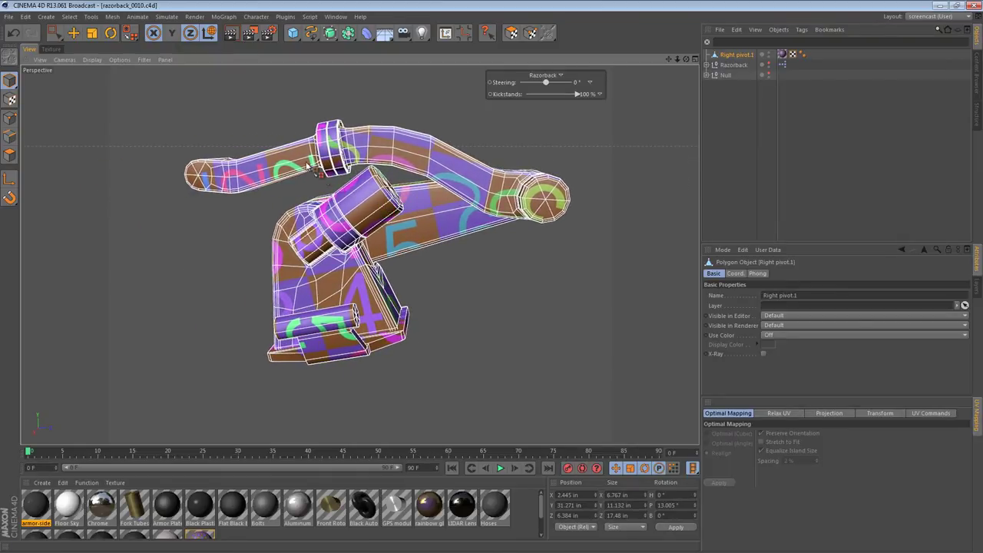
left_click(9, 155)
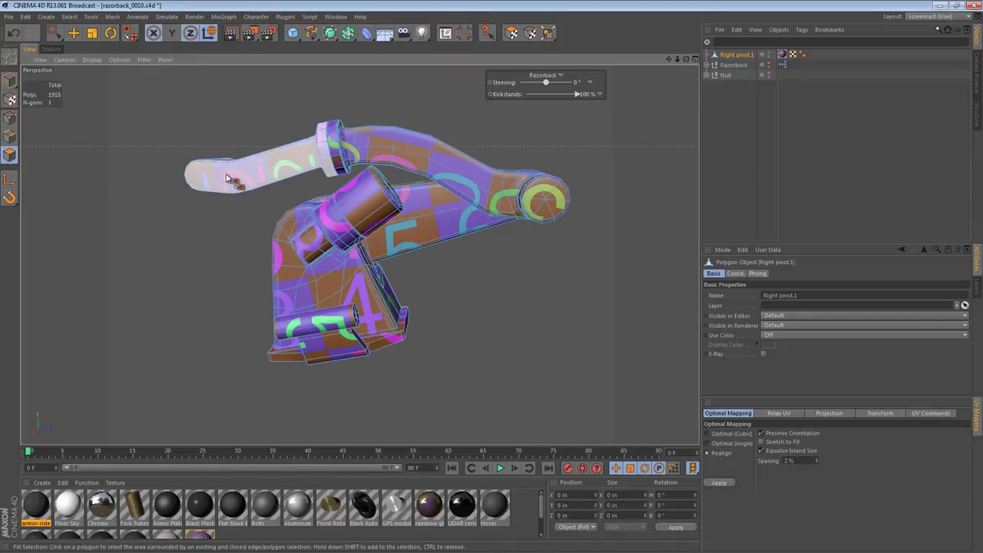
left_click(112, 18)
mouse_move(117, 36)
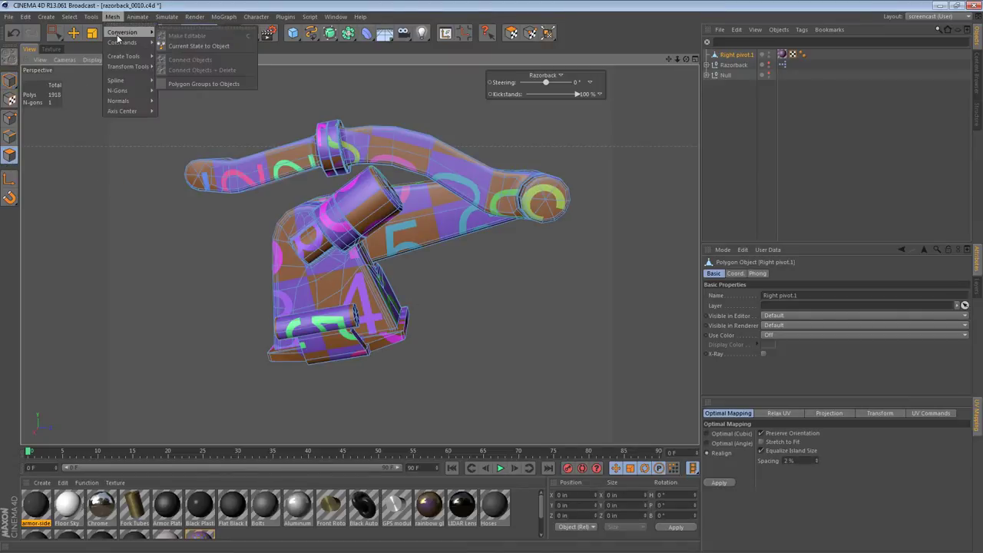
left_click(226, 83)
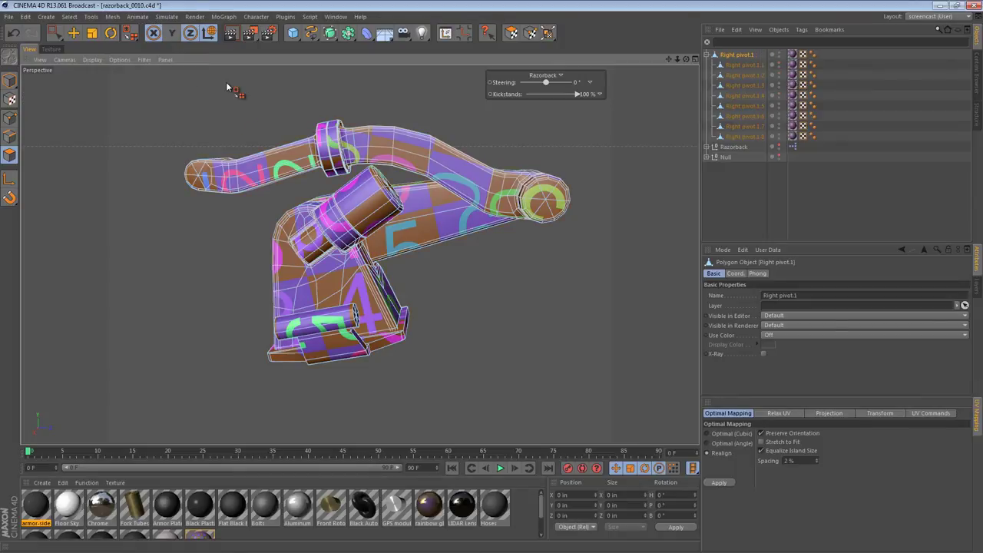
- Step through the split objects Right pivot.1.1 to Right pivot.1.3 in model mode and identify each part on the arm
left_click(758, 65)
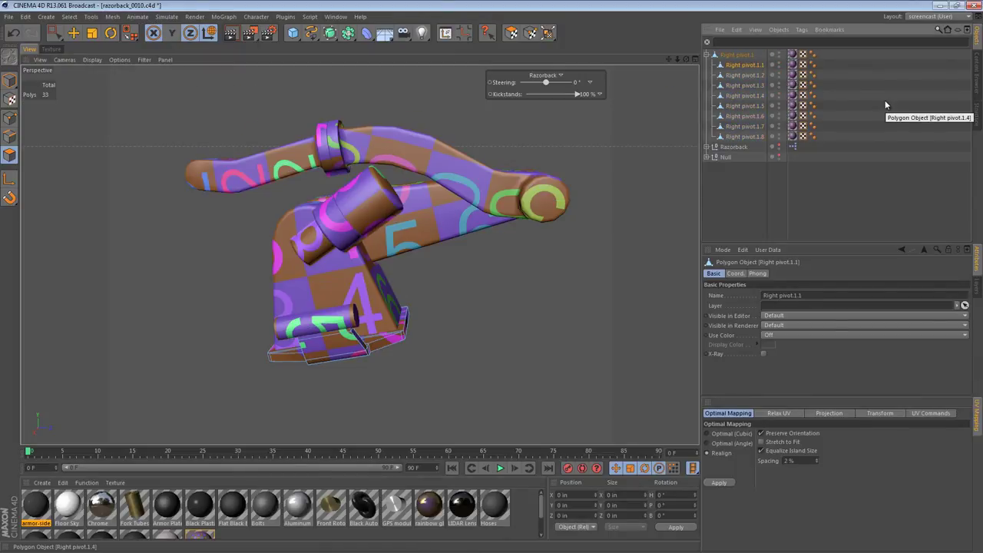
left_click(10, 79)
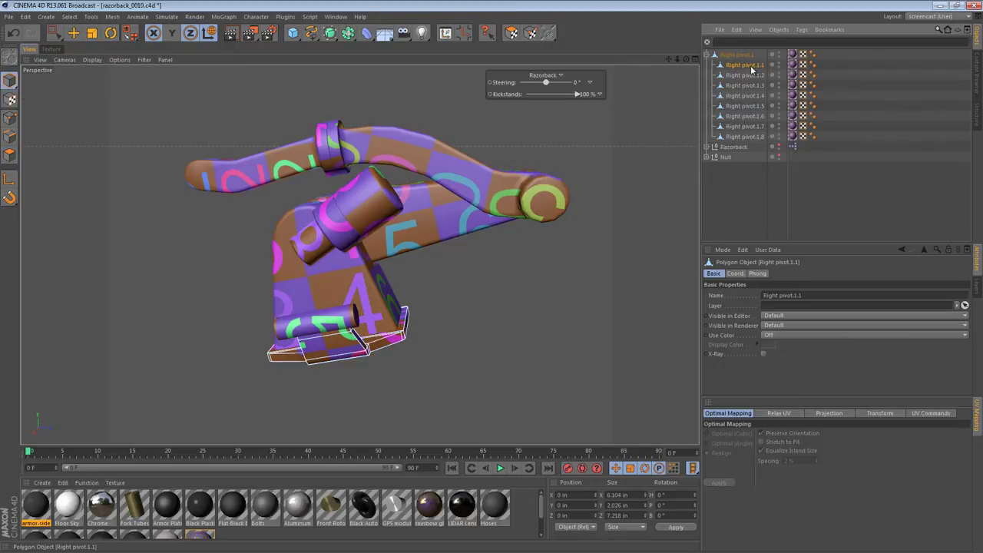
key("Down")
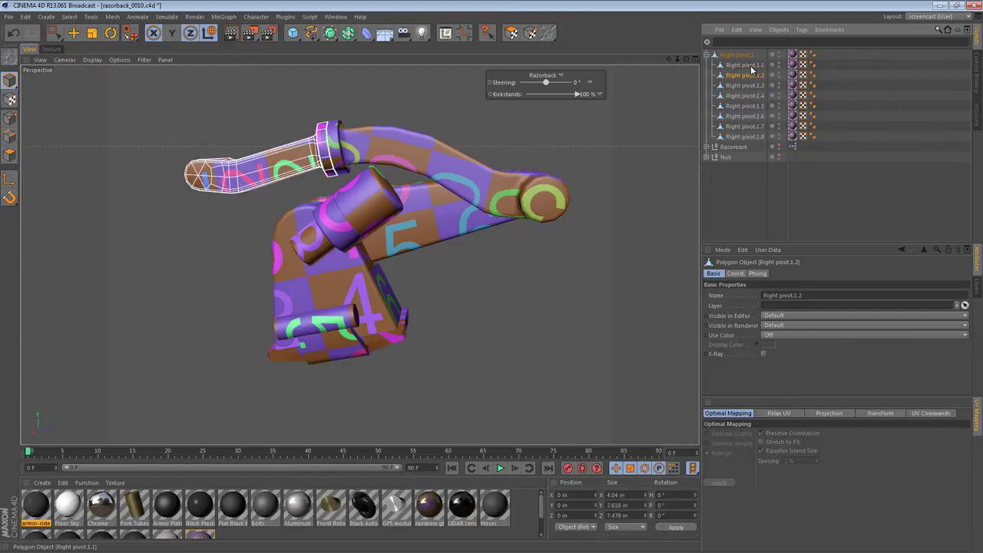
key("Down")
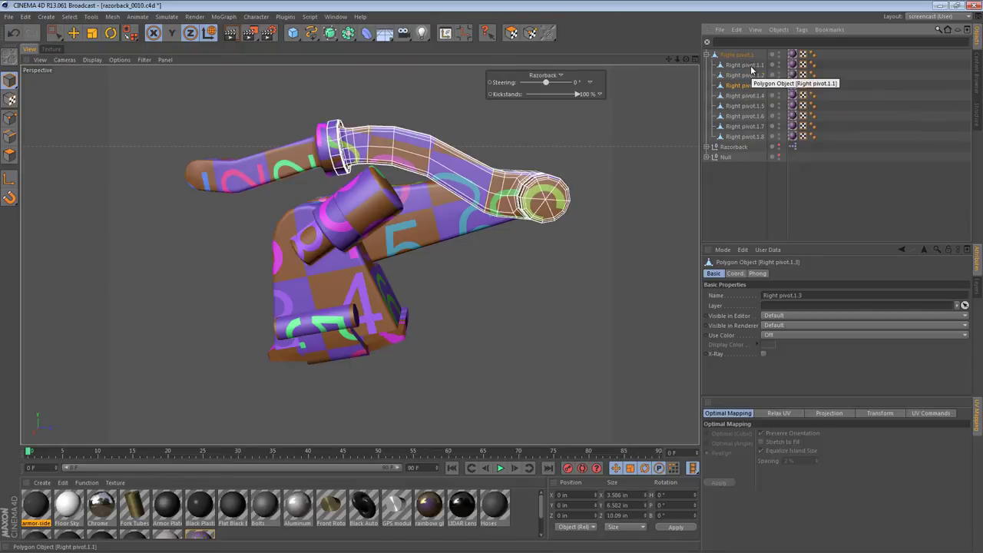
left_click_drag(589, 154, 499, 315, "alt")
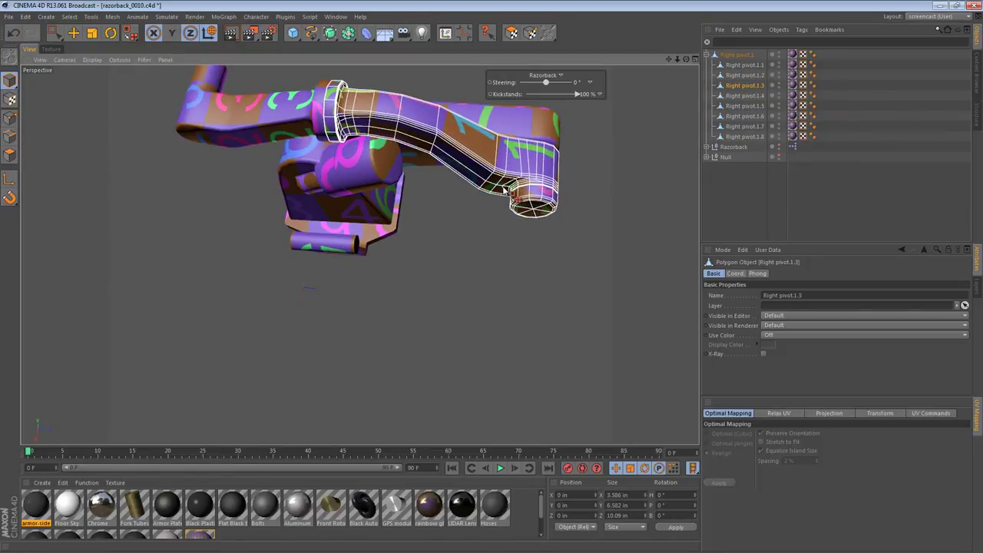
left_click_drag(504, 189, 518, 299, "alt")
- Select Right pivot.1.4 and Right pivot.1.5 in turn and locate each one on the arm
key("Down")
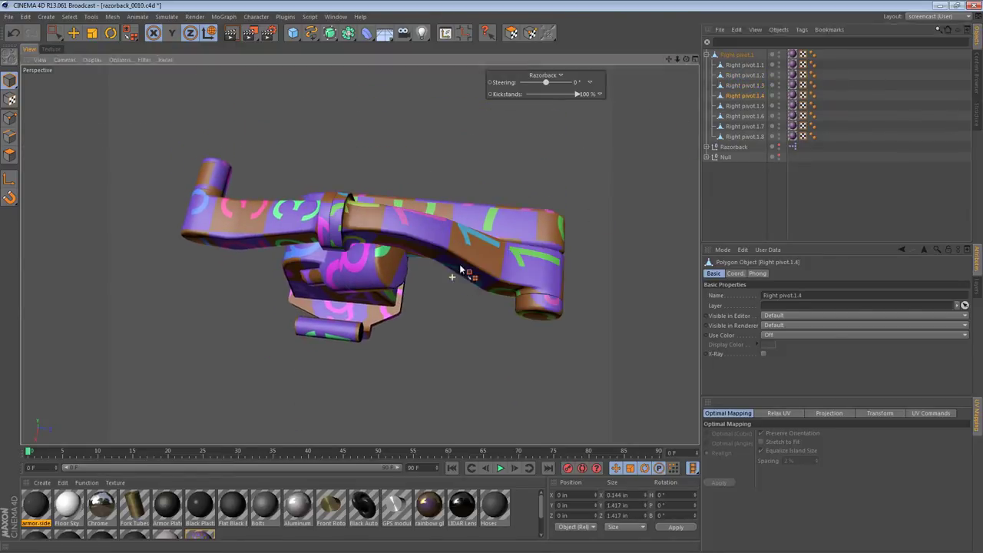
left_click_drag(469, 252, 492, 298, "alt")
left_click_drag(445, 367, 515, 347, "alt")
left_click(749, 107)
key("o")
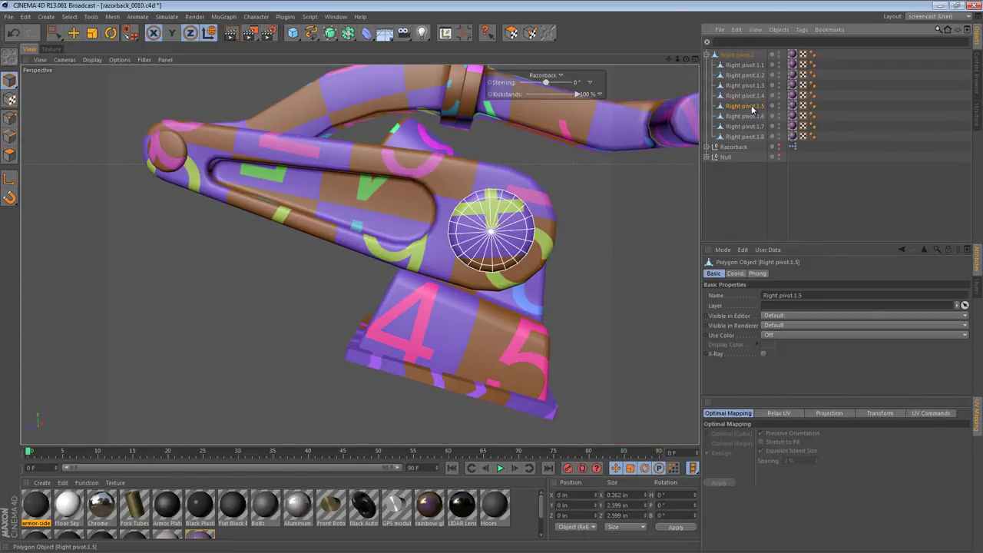
- Select Right pivot.1.6 and Right pivot.1.7 in turn and identify each part on the arm
left_click(745, 125)
left_click(750, 118)
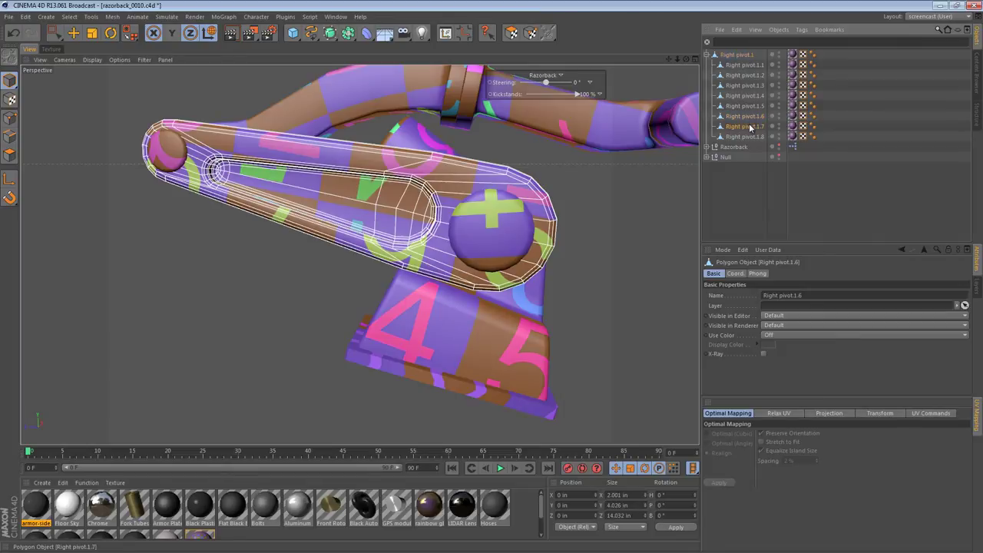
left_click(744, 128)
key("o")
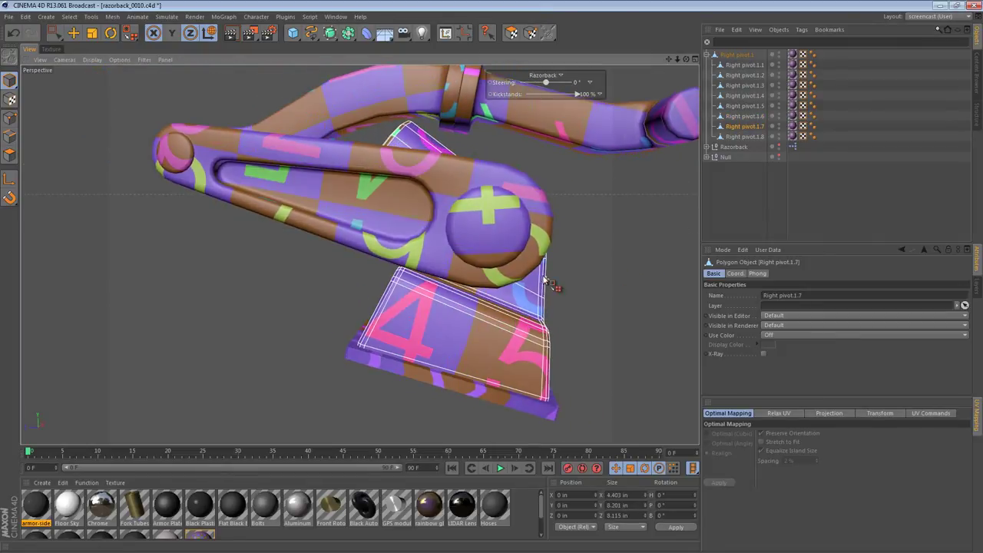
- Merge Right pivot.1.4, Right pivot.1.5 and Right pivot.1.6 into one object with Connect Objects + Delete
left_click(732, 97)
left_click(736, 117, "shift")
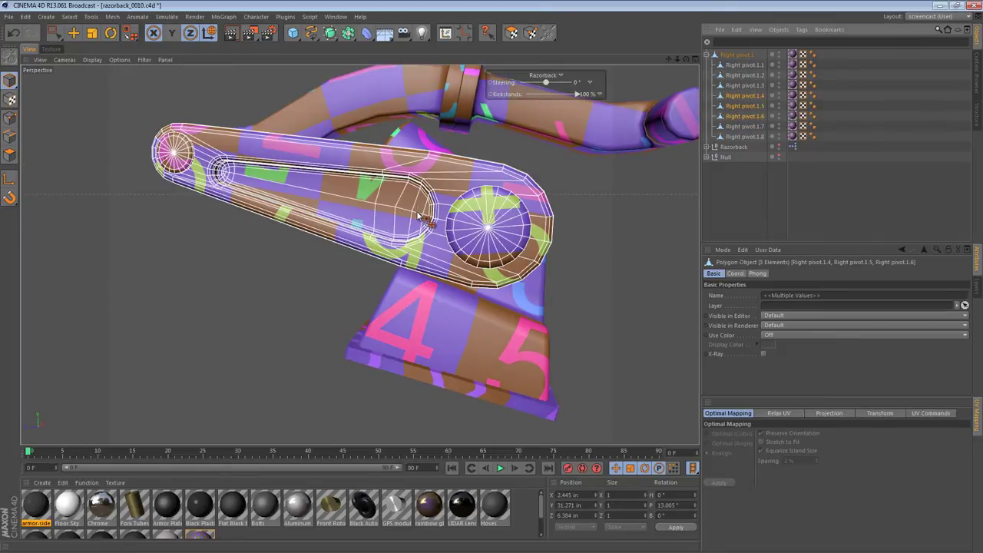
left_click_drag(417, 172, 451, 219, "alt")
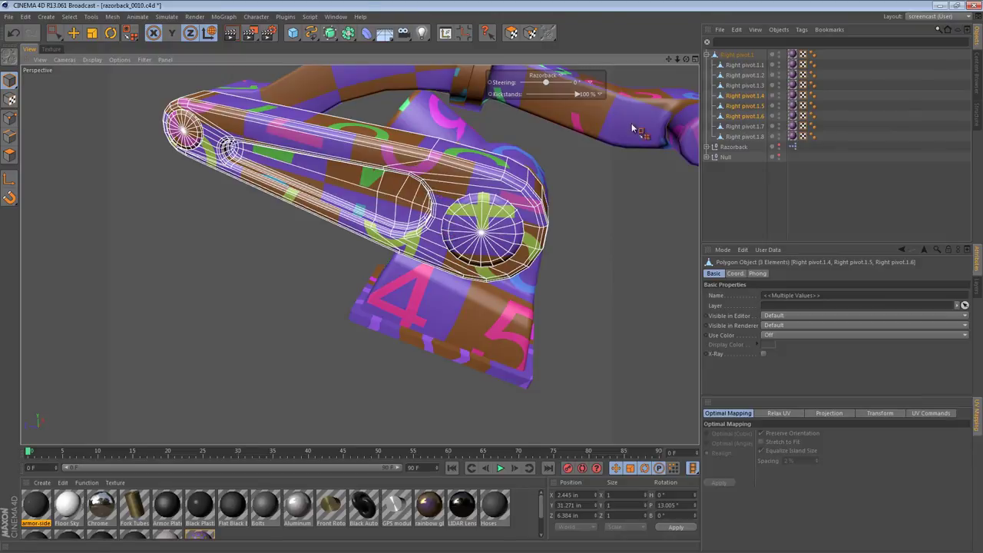
right_click(751, 106)
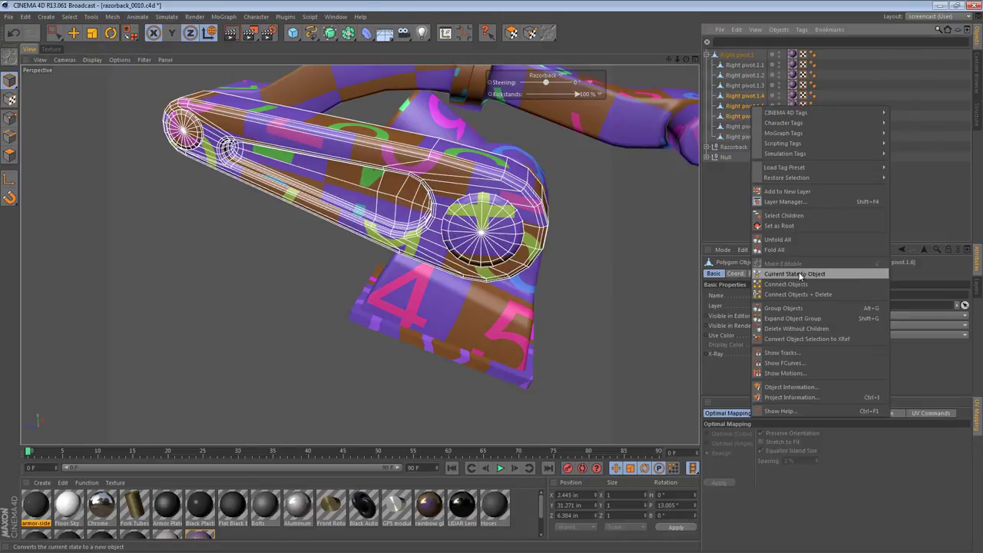
left_click(804, 295)
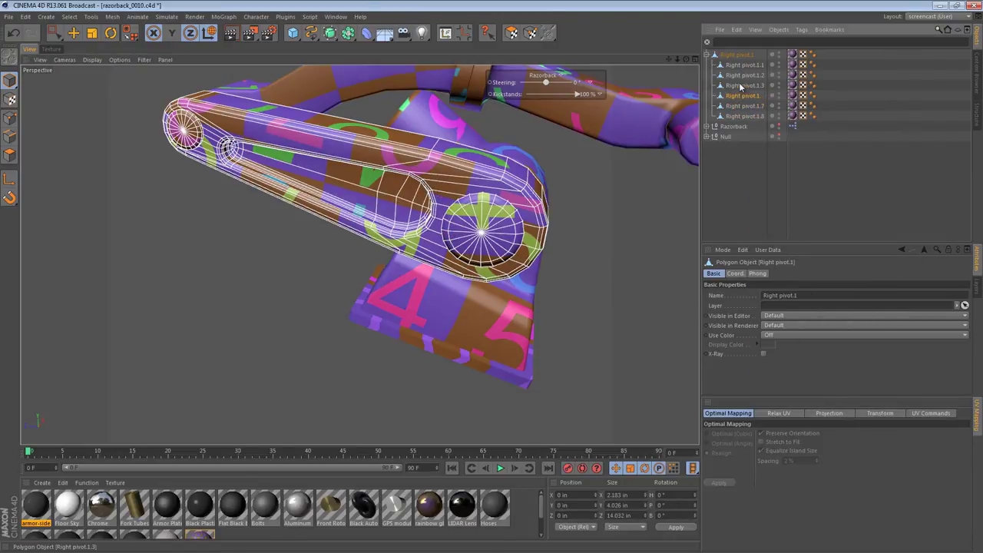
- Merge Right pivot.1.8 with the bracket object Right pivot.1.1 using Connect Objects + Delete
left_click(749, 106)
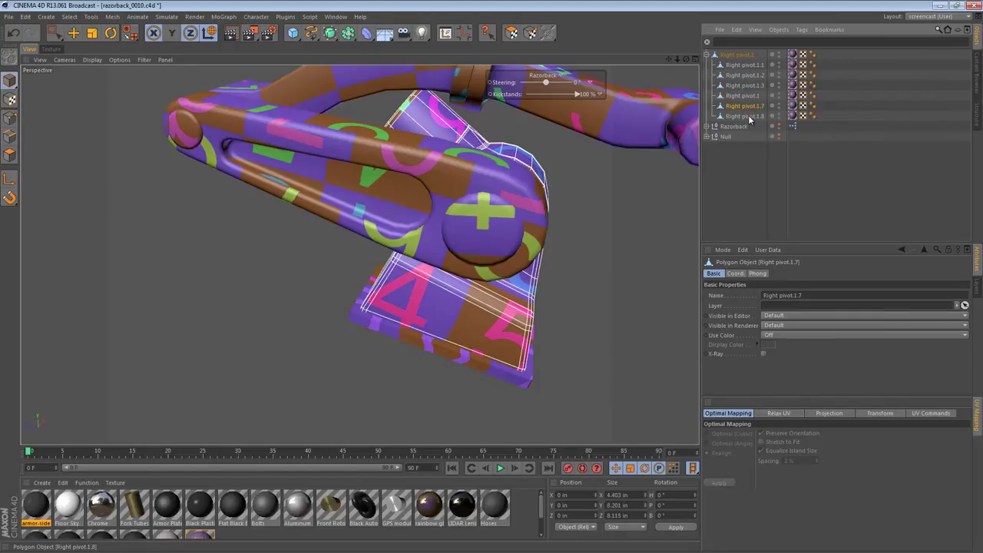
left_click(749, 118)
left_click_drag(448, 240, 686, 199, "alt")
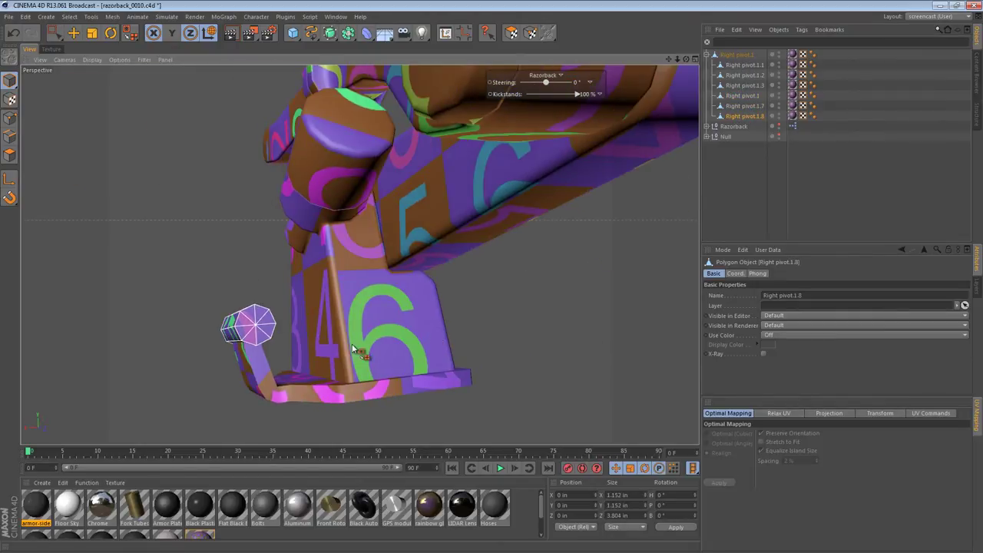
key("e")
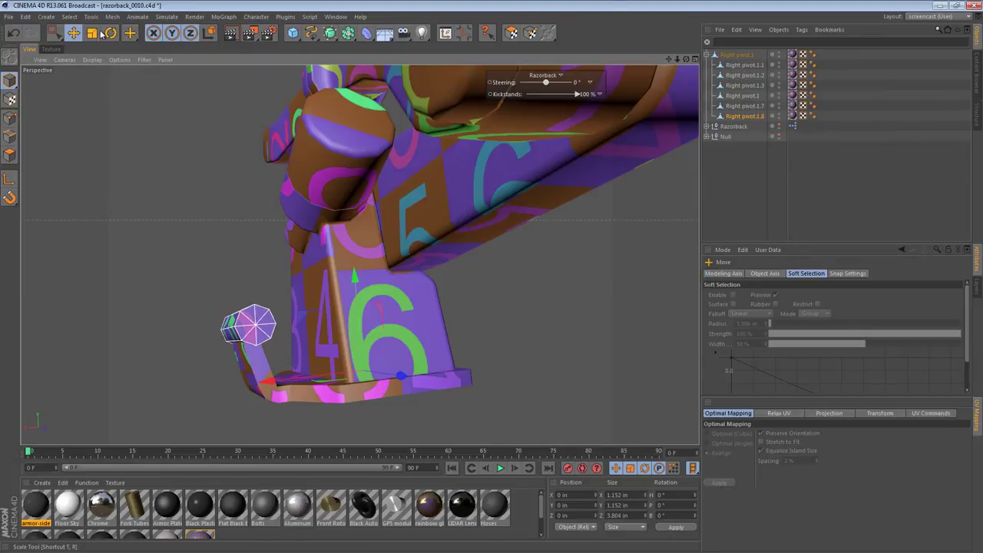
left_click(261, 369, "shift")
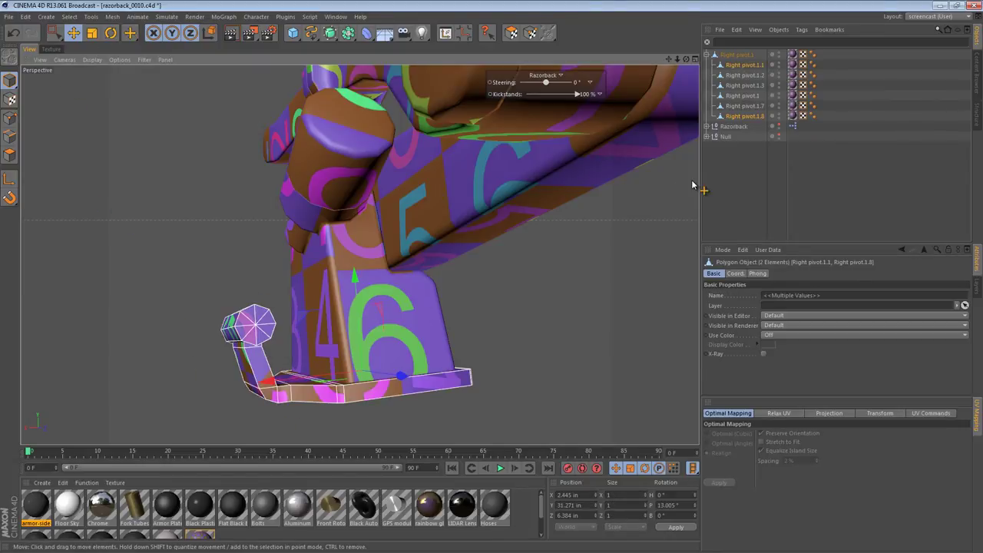
right_click(751, 115)
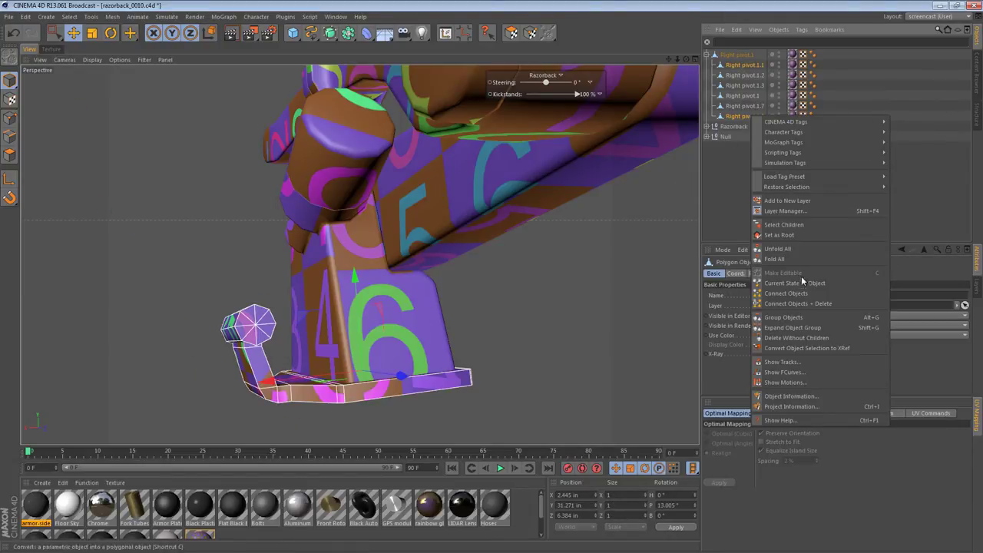
left_click(803, 304)
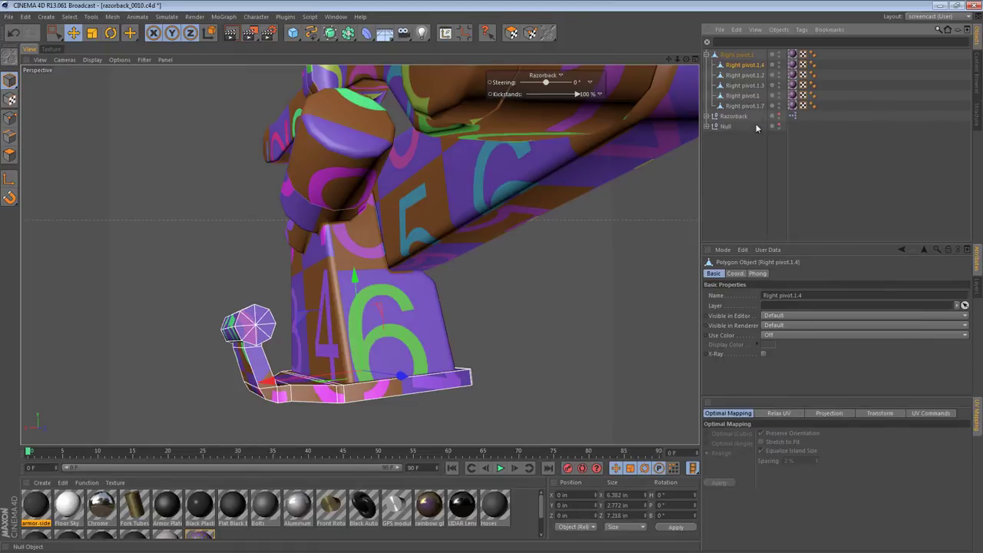
- Step through the remaining child objects, from Right pivot.1.2 to Right pivot.1.7, and inspect the arm parts from several angles
left_click(746, 75)
left_click(746, 85)
left_click(745, 95)
left_click(745, 106)
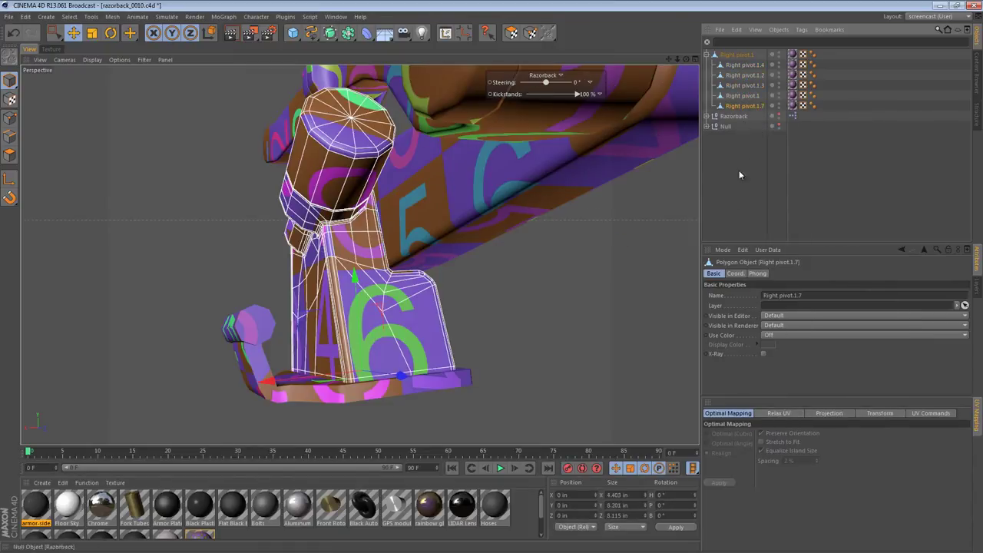
left_click_drag(478, 251, 580, 180, "alt")
right_click_drag(580, 180, 496, 186, "alt")
left_click_drag(498, 186, 405, 216, "alt")
- Take the five parts out of the Right pivot.1 parent and delete the empty parent object
left_click(725, 168)
left_click(732, 57)
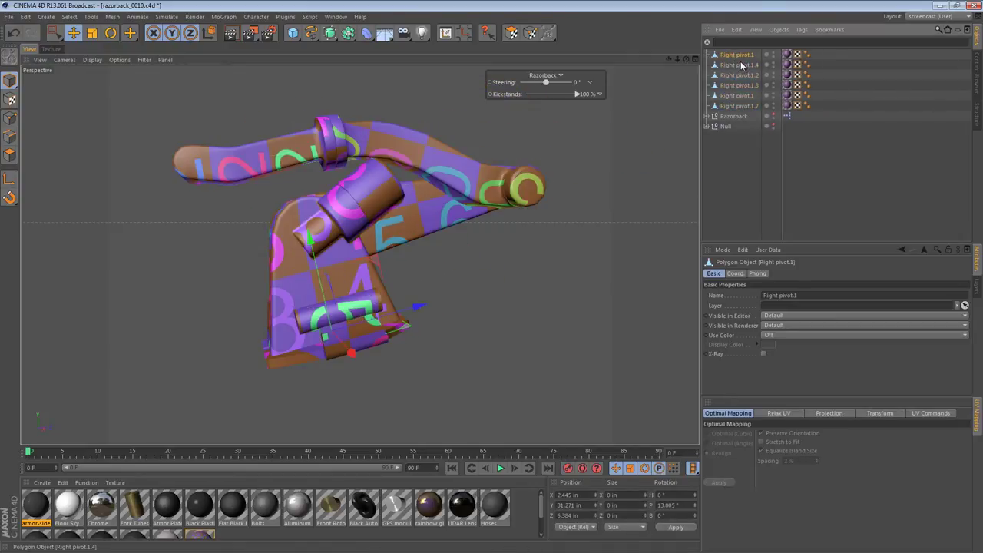
key("Delete")
- Expand the Razorback hierarchy and make the whole motorcycle visible in the viewport
left_click(707, 107)
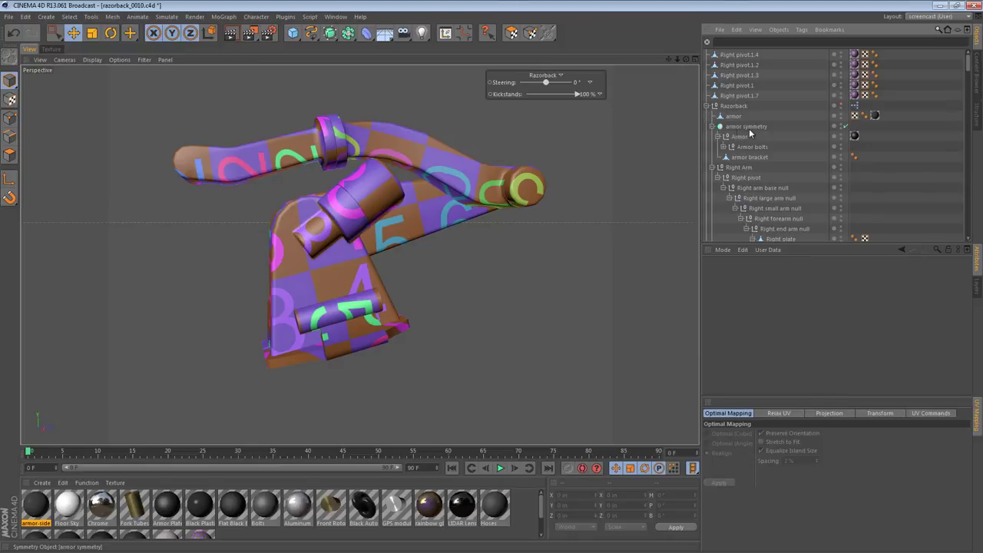
left_click(842, 105)
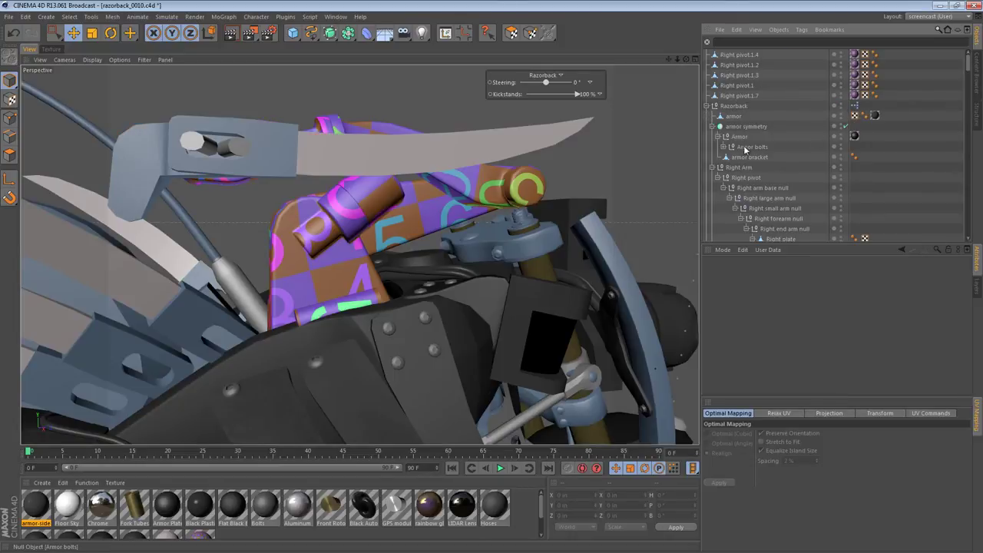
right_click_drag(557, 206, 466, 223, "alt")
left_click_drag(466, 224, 542, 243, "alt")
- Rename Right pivot.1.4 as base bracket
left_click(736, 56)
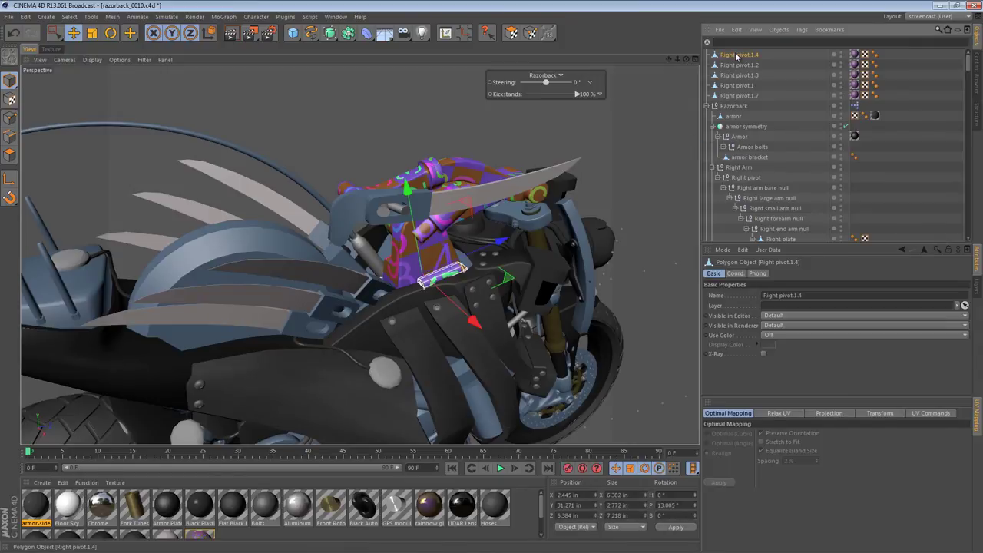
double_click(736, 55)
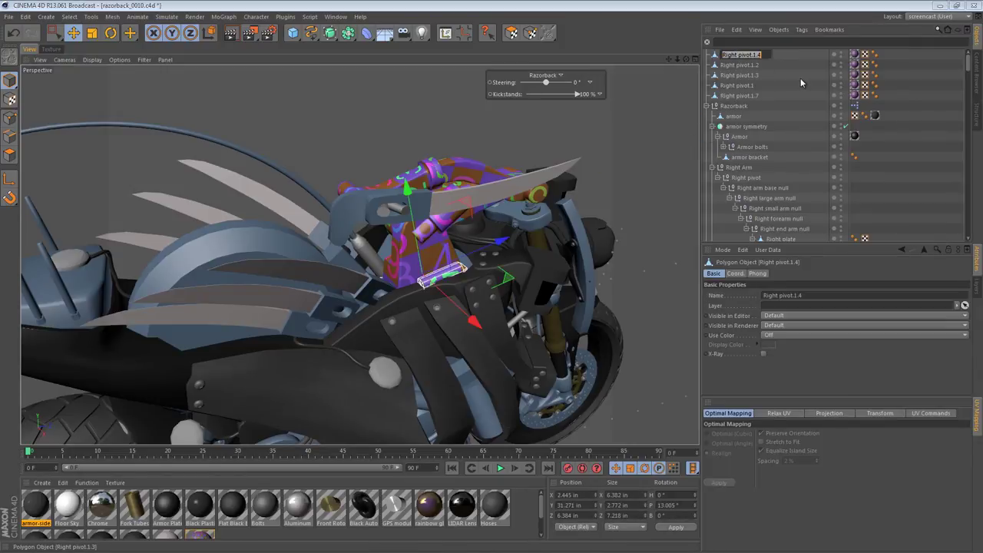
type("base bracket")
key("Return")
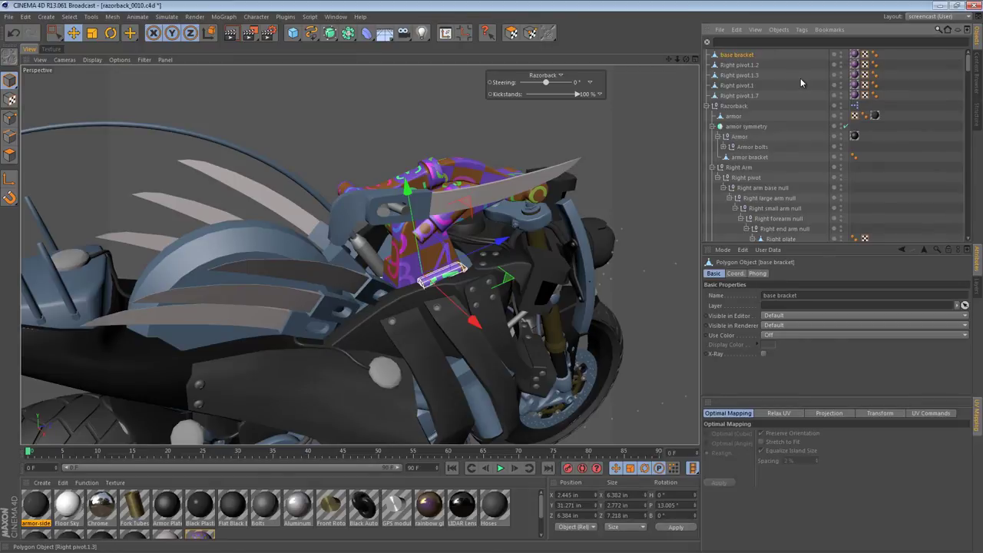
- Rename Right pivot.1.2 as forearm and Right pivot.1.3 as upper arm
left_click(748, 66)
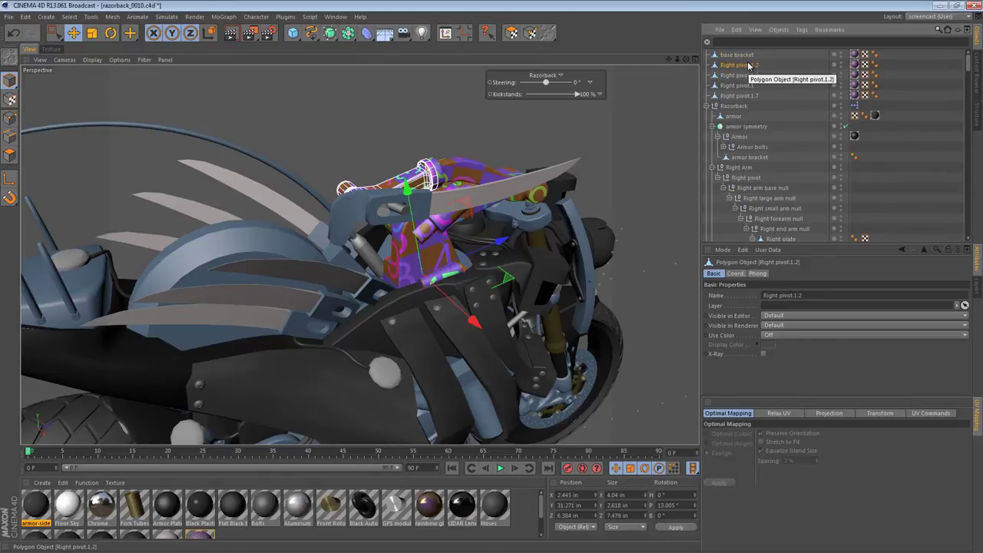
double_click(748, 66)
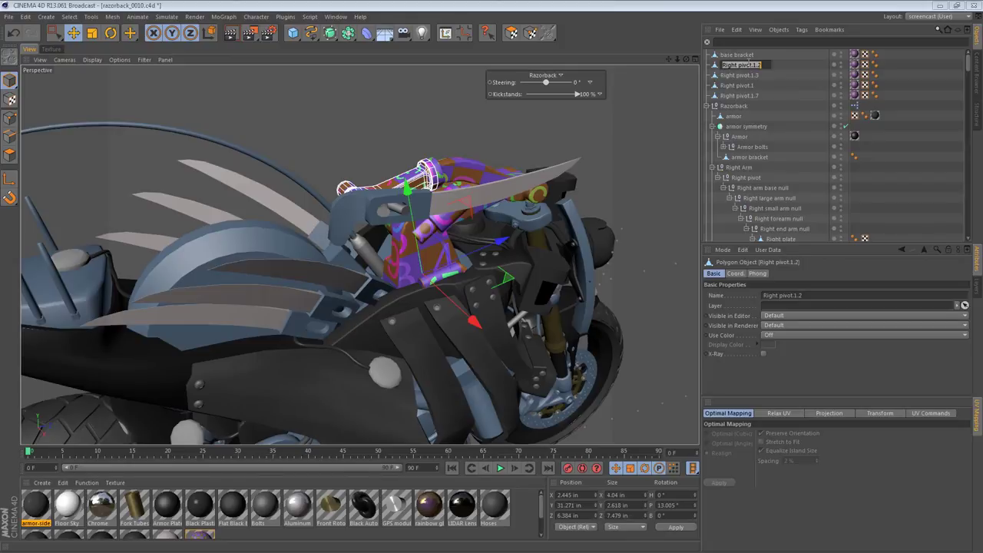
type("forearm")
key("Tab")
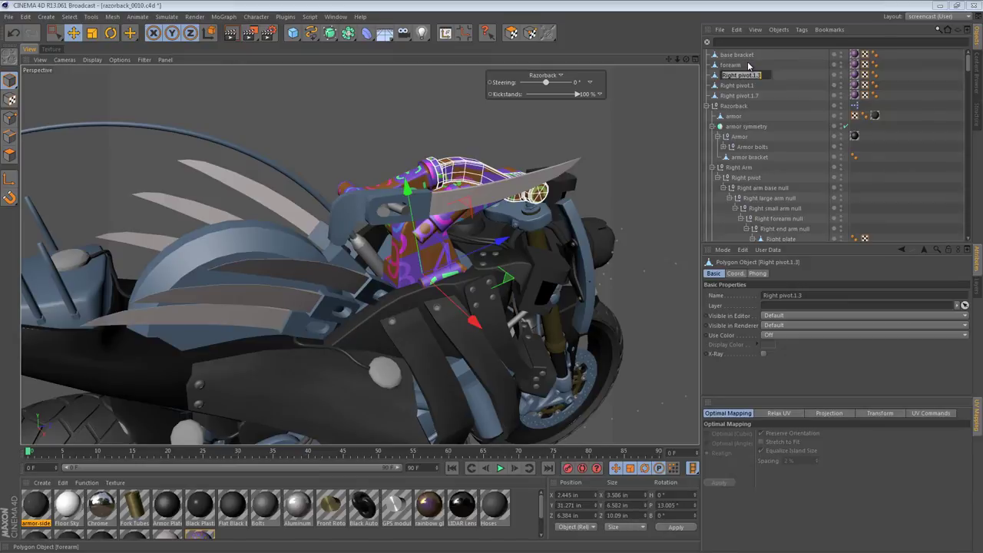
type("l")
type("ppe")
type("r a")
type("rm")
- Change the forearm object's name to fore arm
double_click(749, 66)
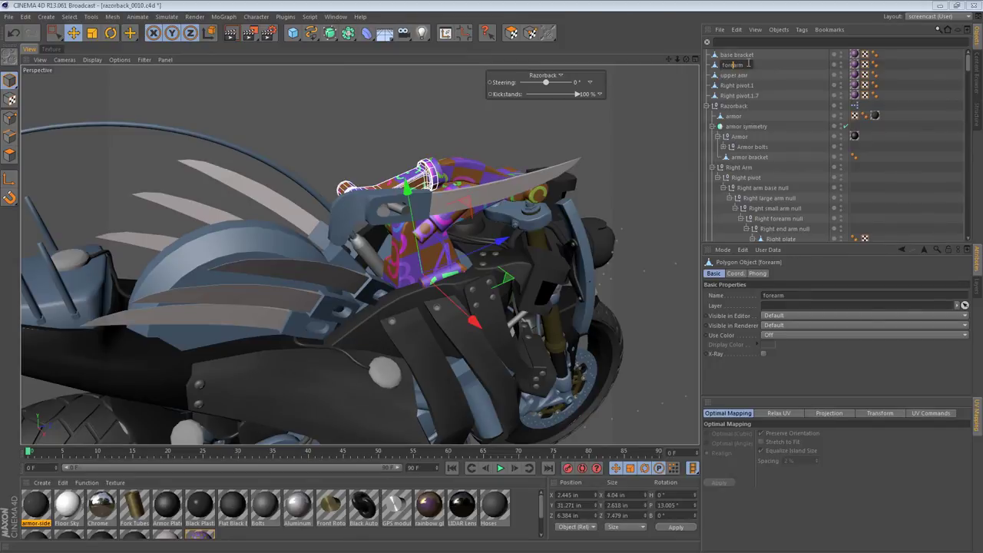
type("fore arm")
key("Tab")
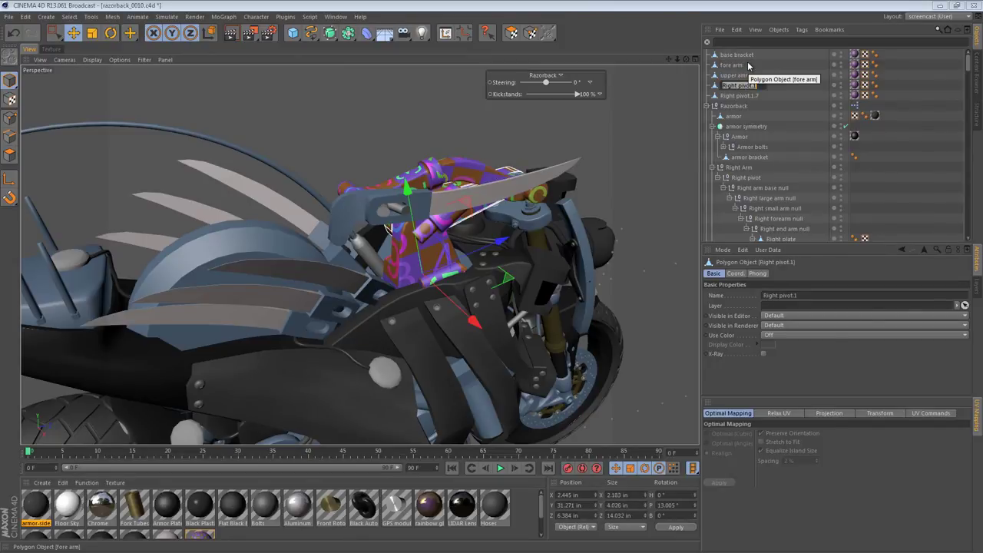
- Rename Right pivot.1 as large arm and Right pivot.1.7 as arm base
type("b")
type(" arm")
key("Tab")
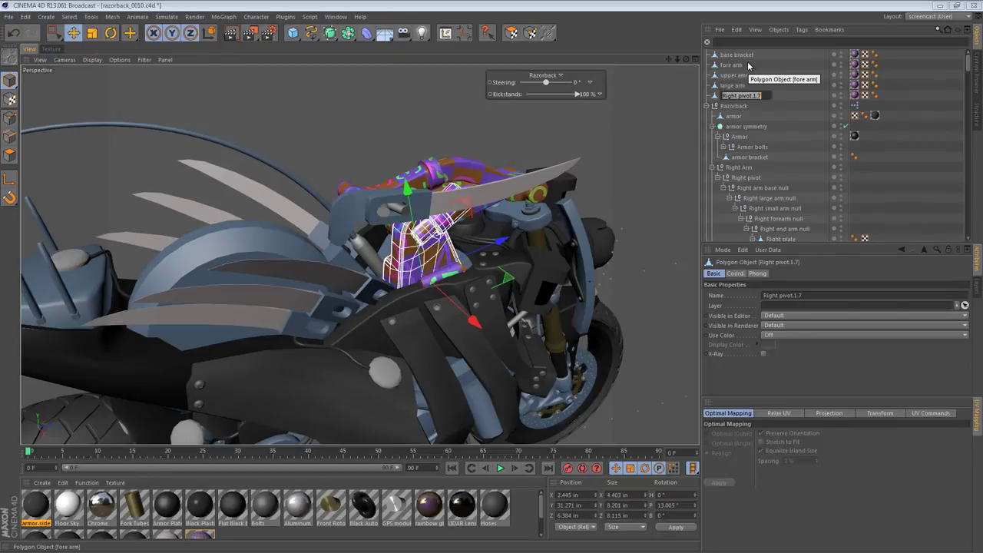
type("arm b")
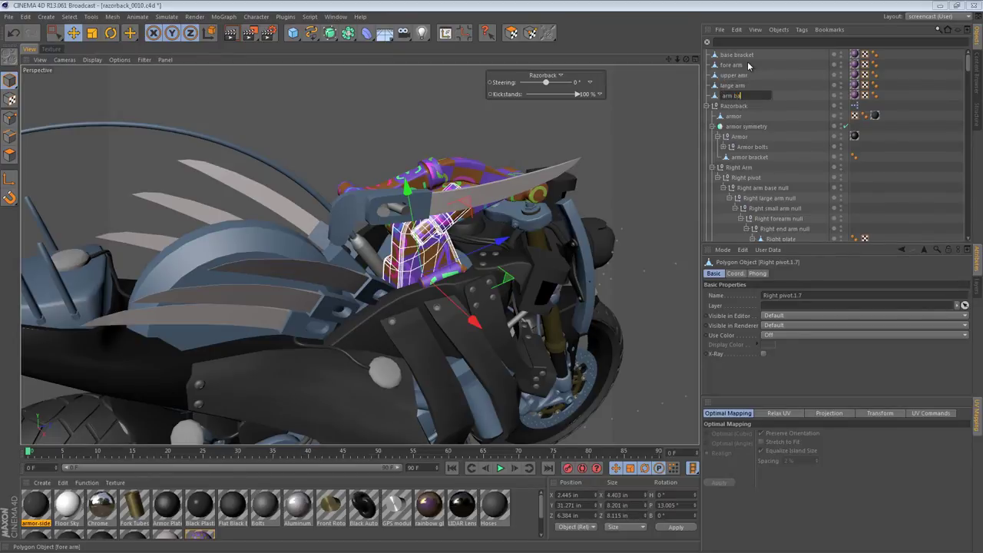
type("ase")
key("Return")
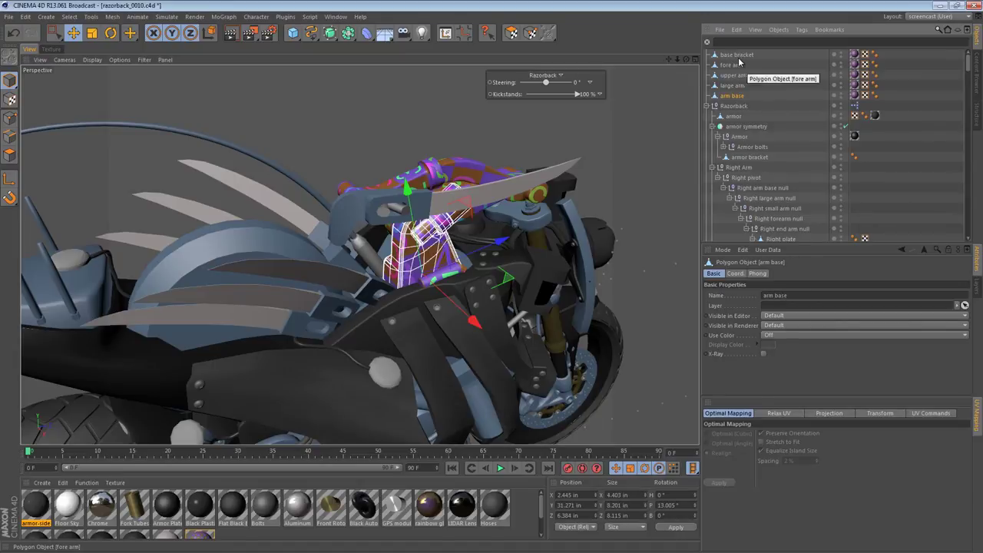
- Move base bracket and arm base into the Right pivot null of the Right Arm hierarchy
left_click(734, 57, "ctrl")
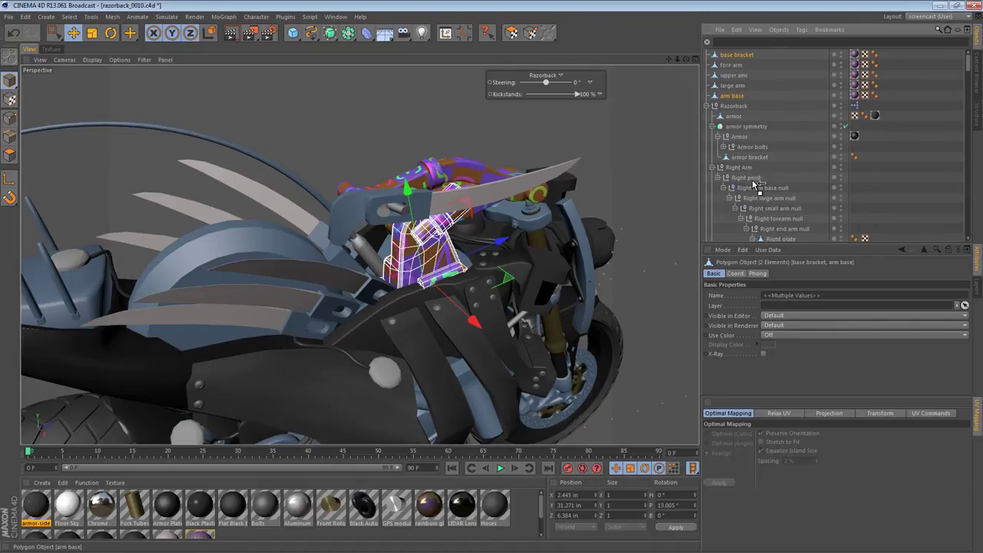
left_click_drag(754, 182, 755, 182)
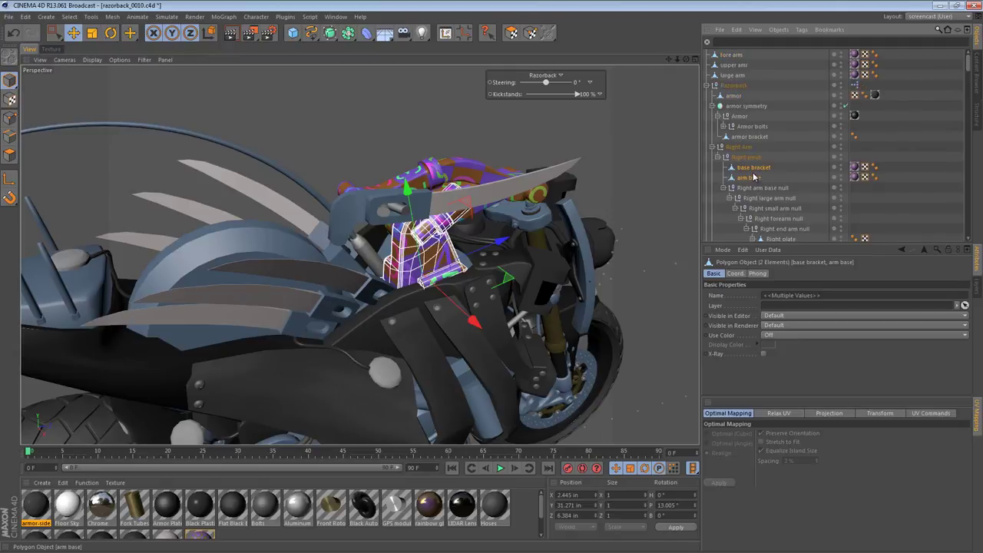
left_click(754, 169)
left_click(747, 157)
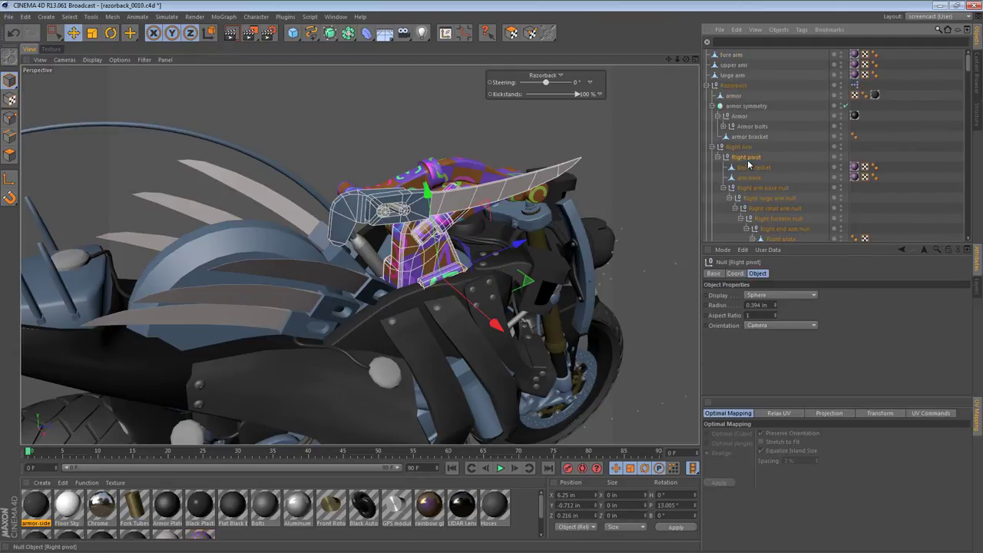
- Move arm base one level deeper, into the Right arm base null
left_click(753, 178)
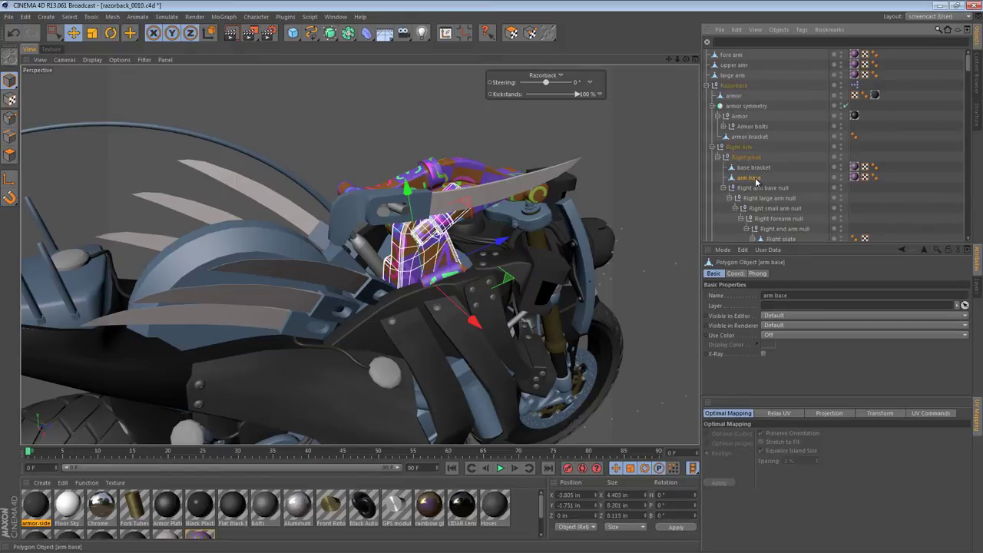
left_click_drag(767, 194, 746, 181)
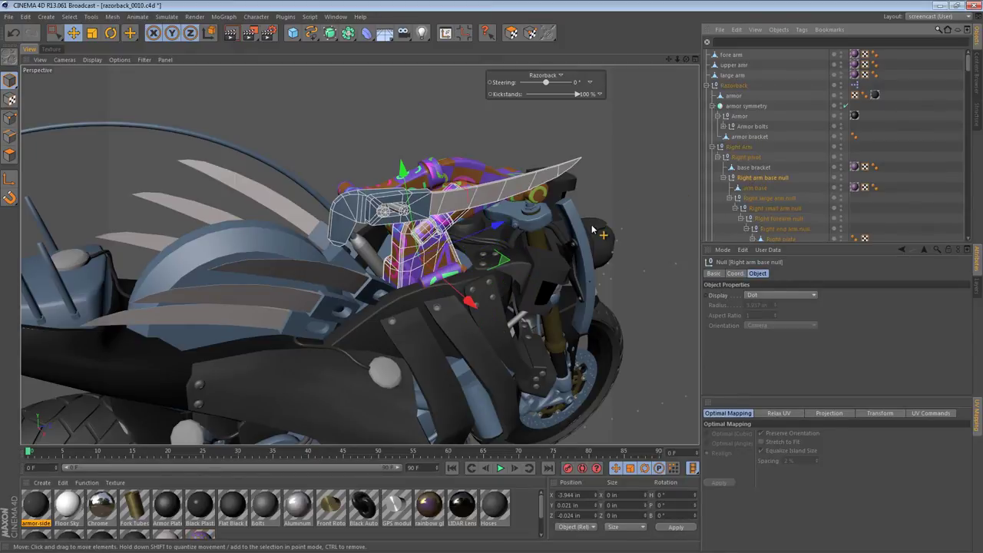
- Test-rotate the Right arm base null with its children and undo the rotation
key("r")
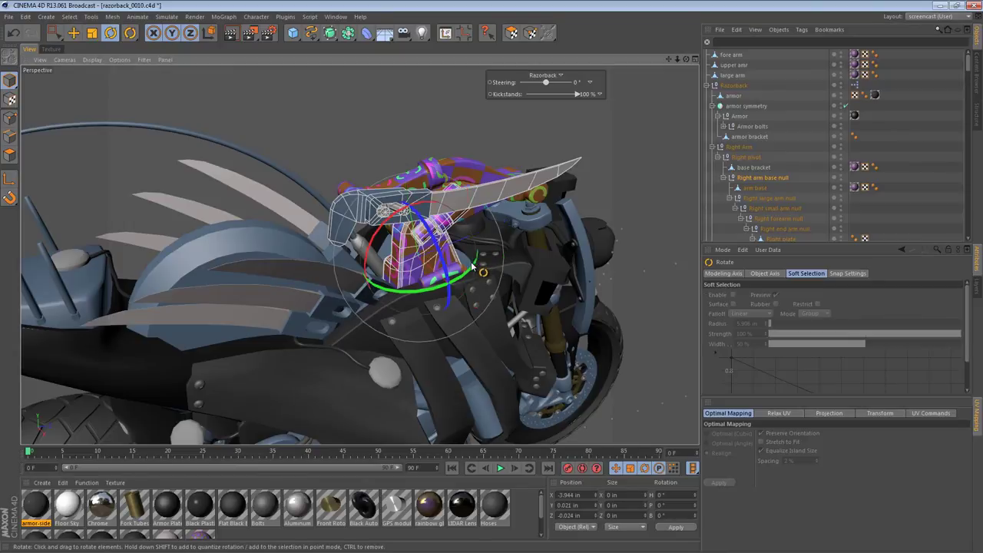
left_click_drag(472, 265, 481, 264)
key("ctrl+z")
left_click(756, 189)
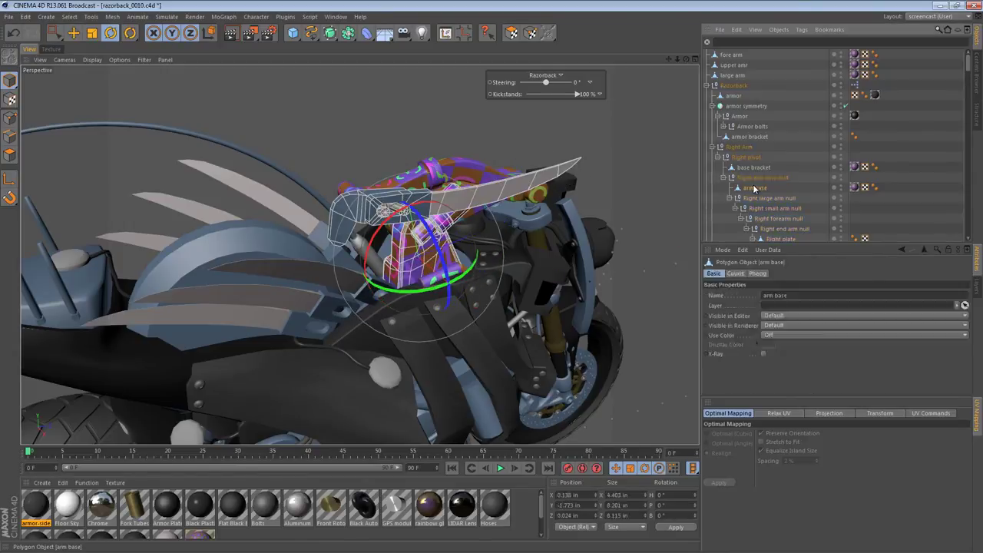
- Move large arm into the Right large arm null and upper amr into the Right small arm null
left_click(733, 76)
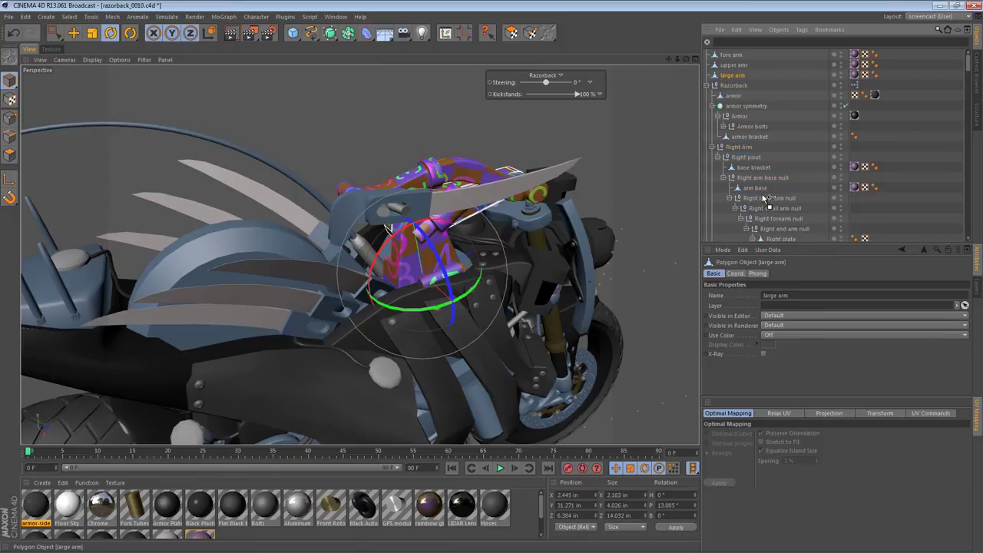
left_click_drag(767, 206, 767, 203)
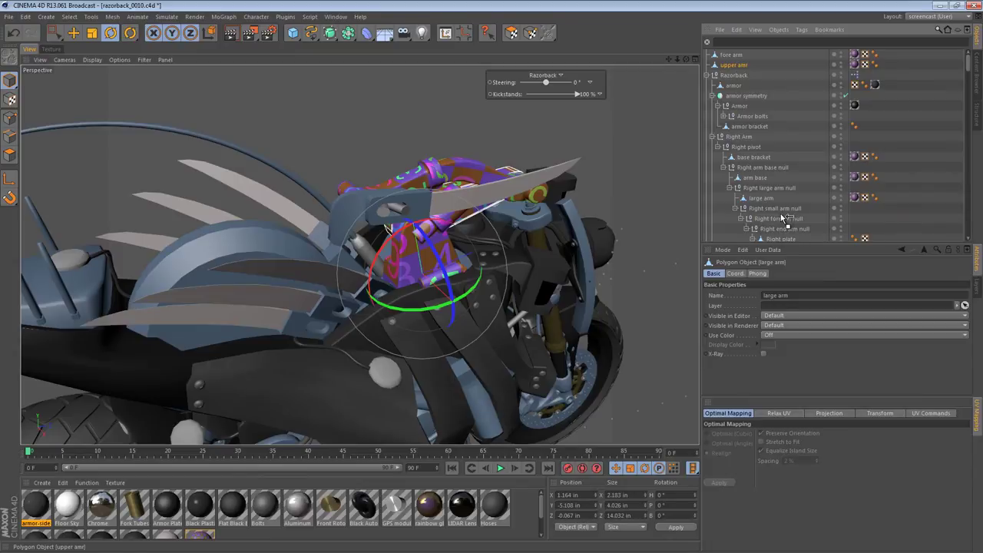
left_click_drag(784, 219, 784, 212)
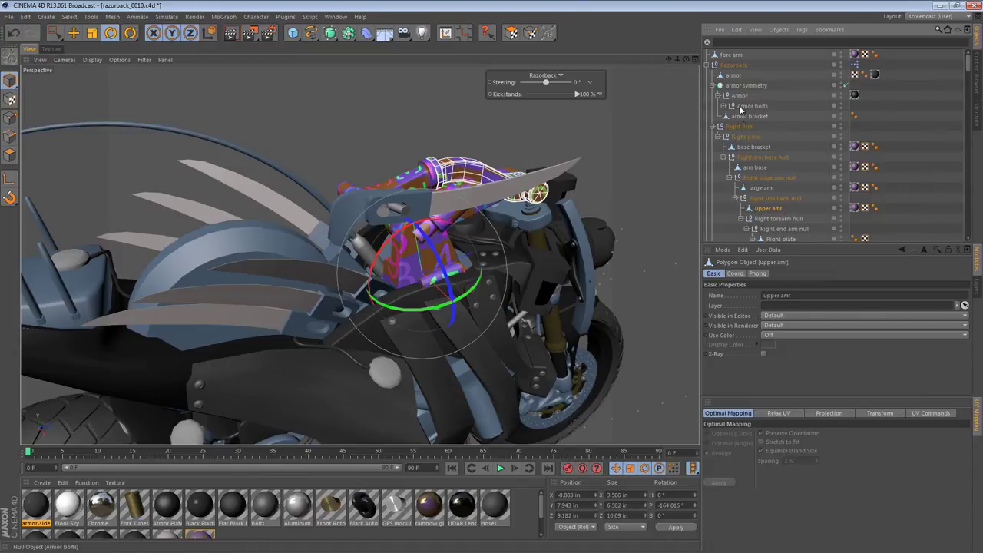
- Rename upper amr as small arm
double_click(774, 207)
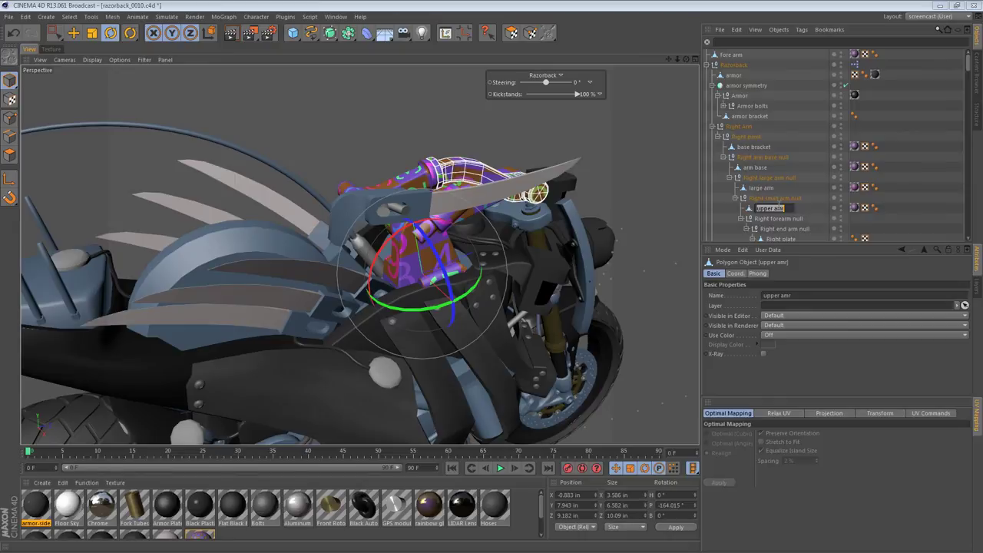
type("small arm")
key("Return")
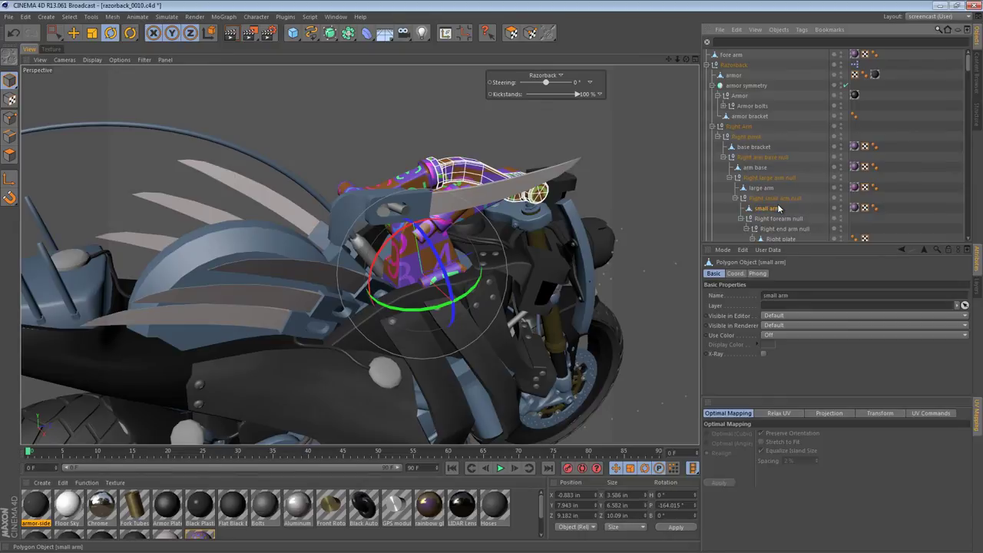
- Move fore arm into the Right forearm null and check the completed Right Arm hierarchy
left_click(731, 59)
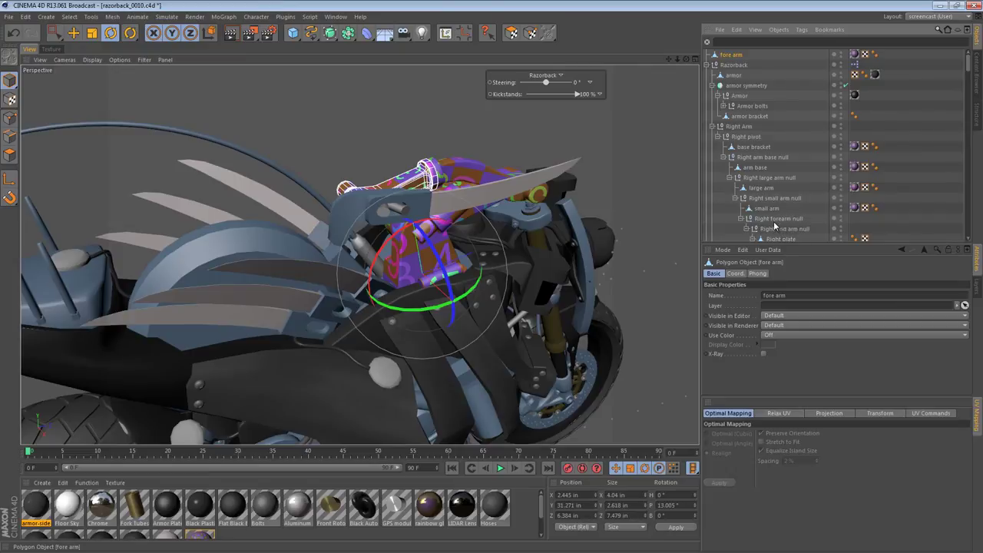
left_click_drag(776, 226, 767, 221)
left_click(826, 187)
scroll(822, 189, "down", 2)
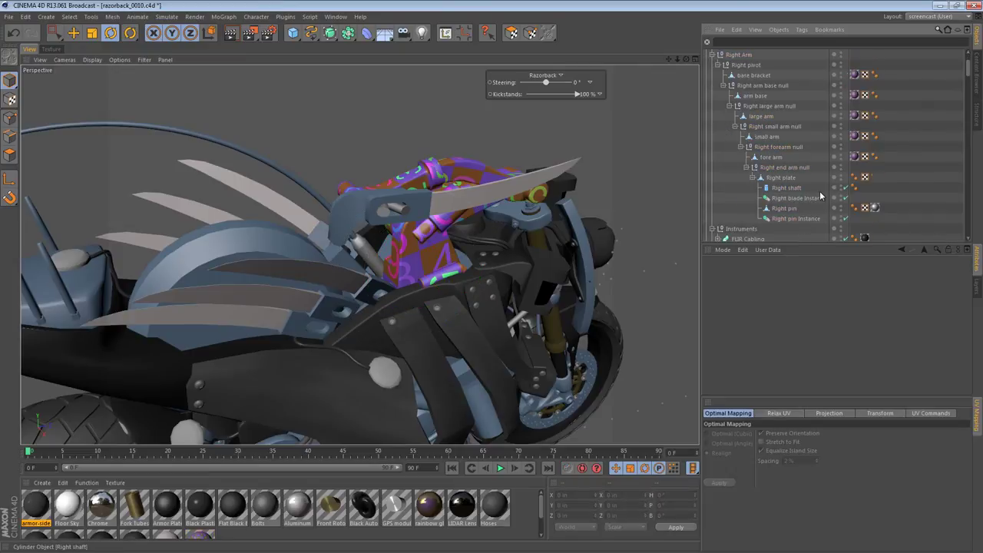
scroll(817, 179, "up", 2)
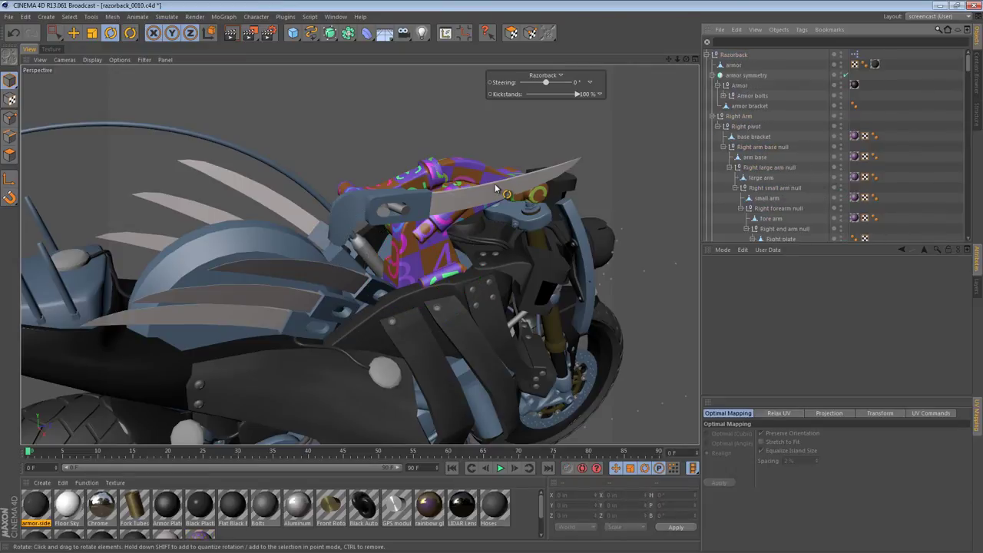
- Test-rotate the Right pivot null with all its children to swing the whole arm
left_click_drag(458, 187, 360, 198, "alt")
left_click(739, 117)
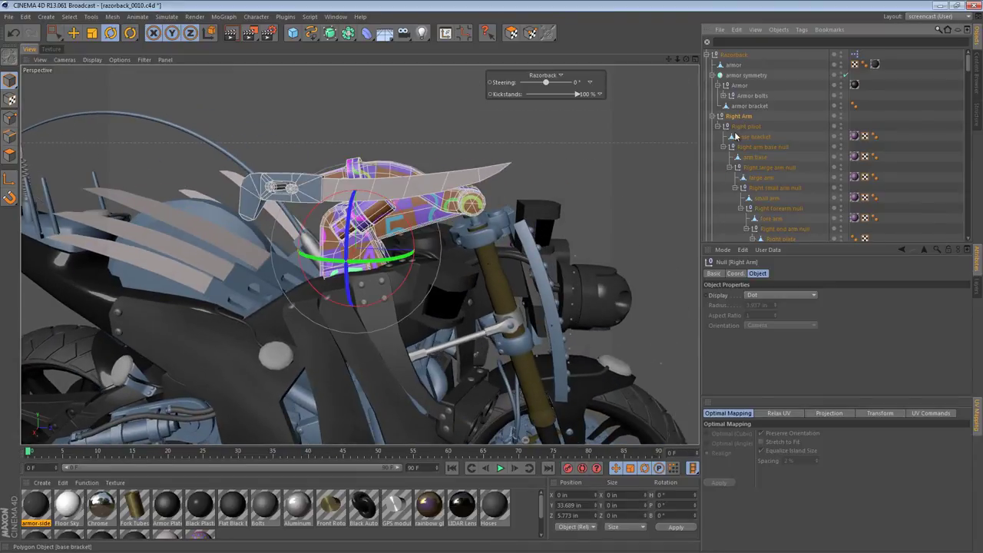
left_click(739, 128)
left_click_drag(444, 225, 336, 228, "alt")
left_click_drag(248, 204, 245, 314)
- Test-rotate the Right large arm null with its children around the arm base joint
left_click_drag(410, 213, 559, 196, "alt")
left_click(774, 145)
left_click_drag(430, 308, 537, 342, "alt")
left_click(744, 169)
left_click_drag(520, 234, 523, 288, "alt")
left_click_drag(342, 224, 356, 254)
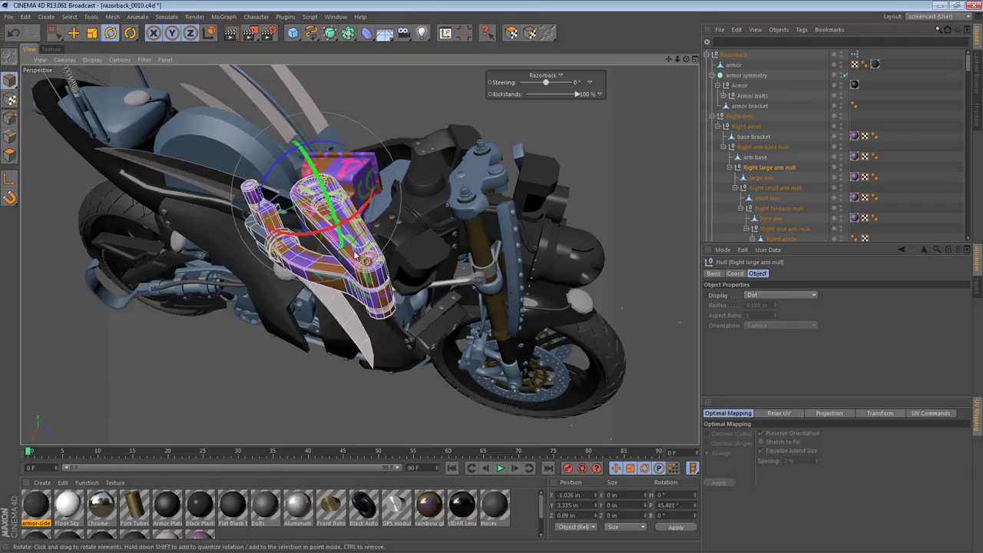
- Test-rotate the Right small arm null and the Right forearm null to unfold the outer arm
left_click(767, 189)
left_click_drag(430, 310, 394, 357)
left_click(776, 209)
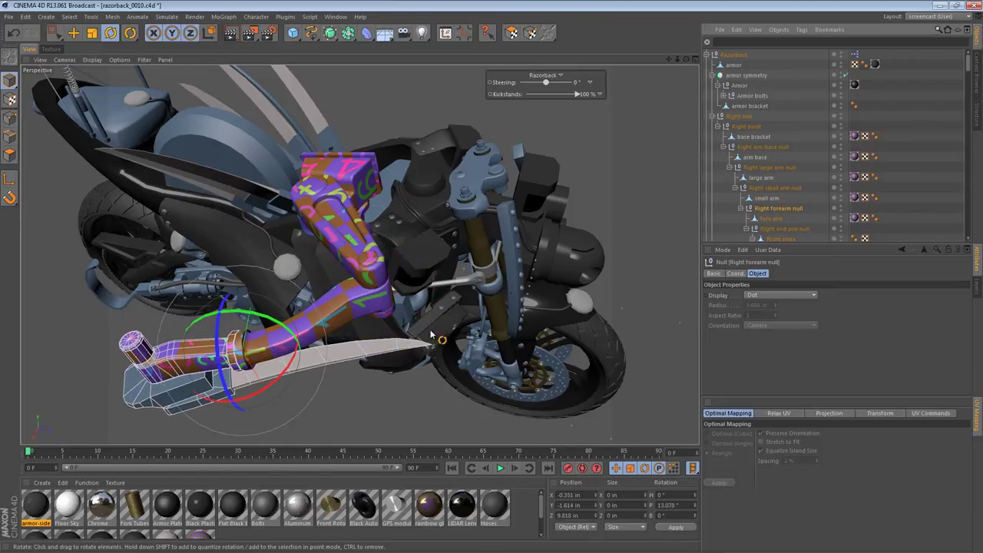
left_click_drag(221, 345, 225, 292)
- Test-rotate the Right end arm null to swing the blade, and inspect the posed arm from several angles
left_click(785, 229)
middle_click_drag(489, 300, 561, 198, "alt")
left_click_drag(466, 157, 500, 103, "alt")
middle_click_drag(488, 142, 469, 176, "alt")
left_click_drag(468, 175, 408, 108, "alt")
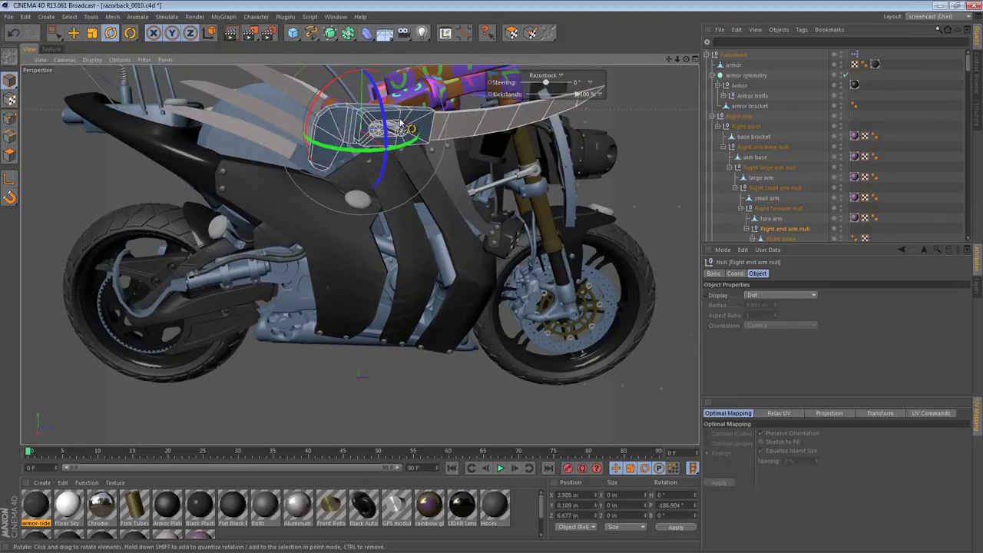
left_click_drag(369, 73, 439, 131)
middle_click_drag(422, 225, 402, 264, "alt")
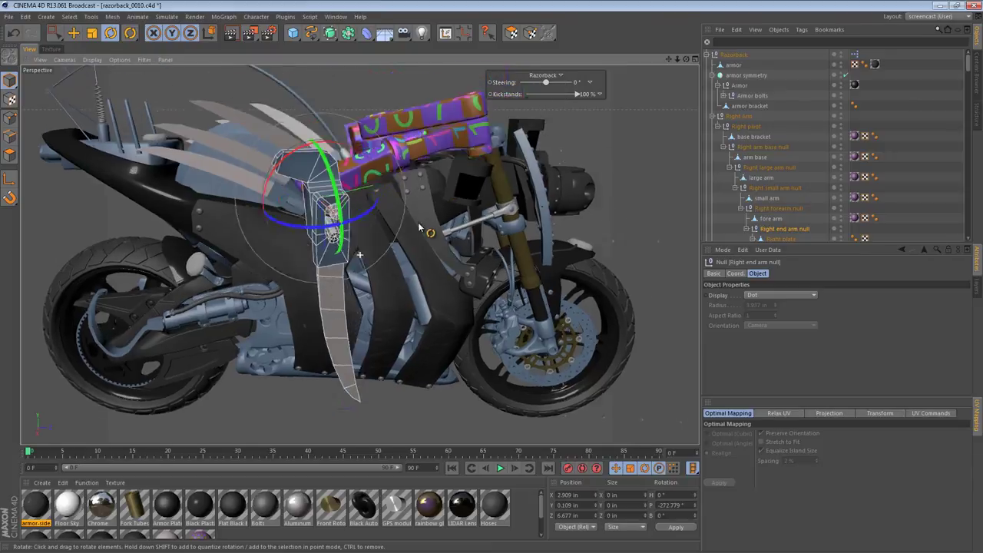
left_click_drag(402, 264, 397, 279, "alt")
left_click_drag(391, 237, 289, 376, "alt")
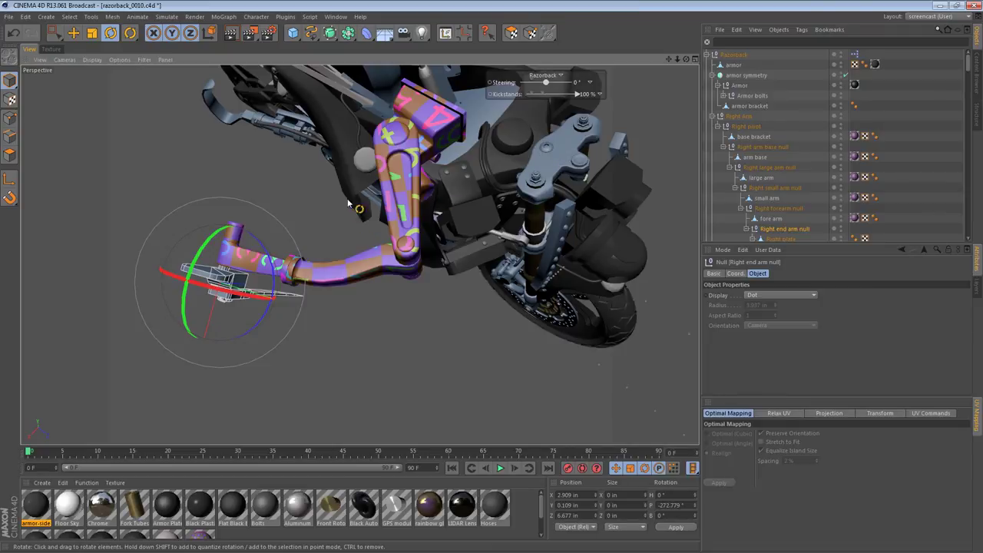
middle_click_drag(340, 229, 355, 250, "alt")
- Undo all the test rotations of the right arm nulls, back to the arm's folded pose
key("ctrl+z")
key("ctrl+z")
key("ctrl+z")
key("ctrl+z")
key("ctrl+z")
key("ctrl+z")
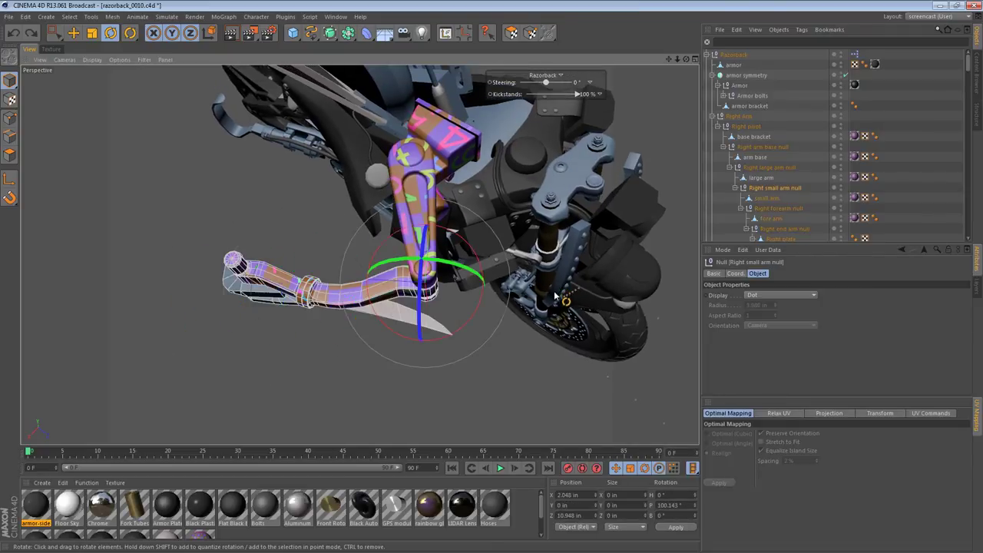
key("ctrl+z")
key("ctrl+z")
key("ctrl+z")
key("ctrl+z")
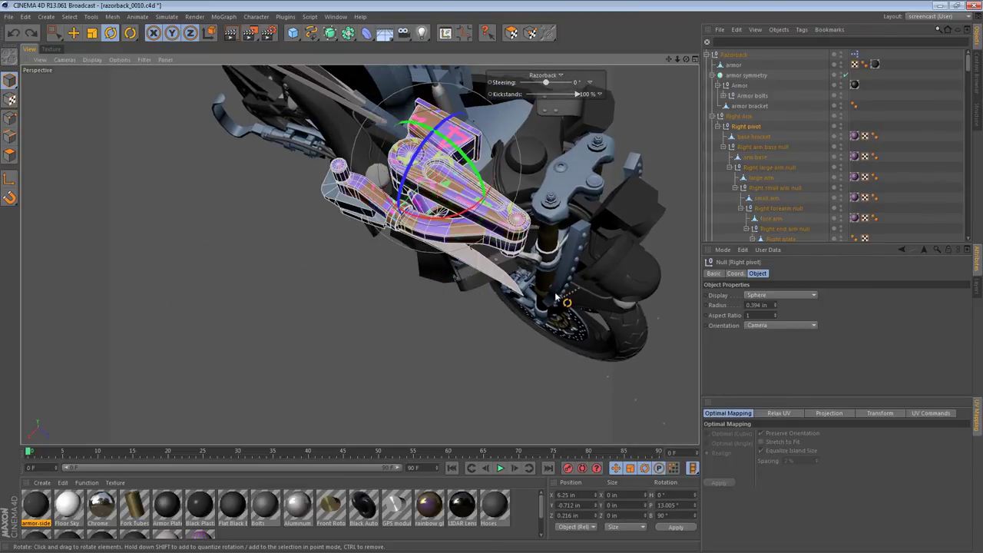
key("ctrl+z")
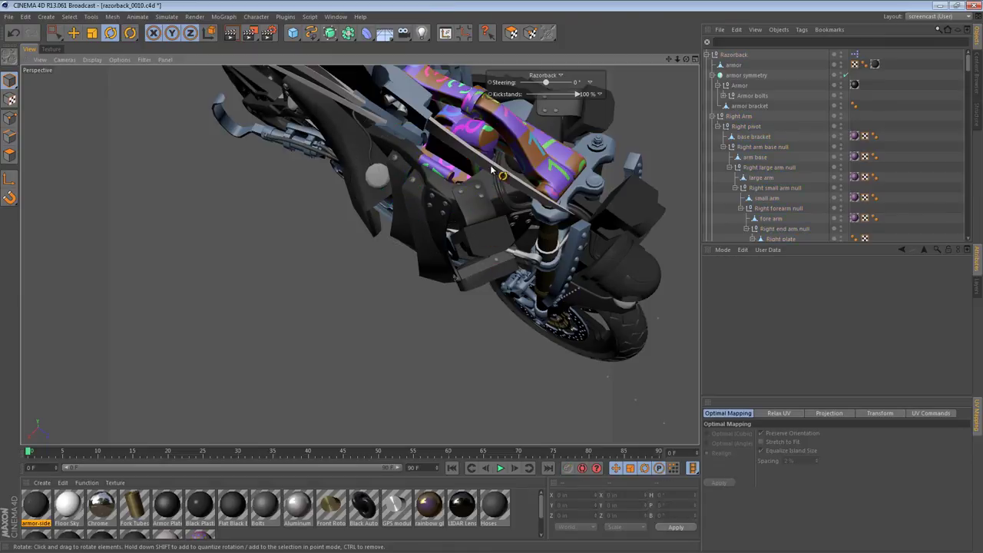
key("ctrl+z")
key("ctrl+z")
key("ctrl+z")
middle_click_drag(481, 221, 393, 334, "alt")
right_click_drag(428, 230, 464, 227, "alt")
left_click_drag(464, 227, 504, 200, "alt")
scroll(504, 198, "up", 3)
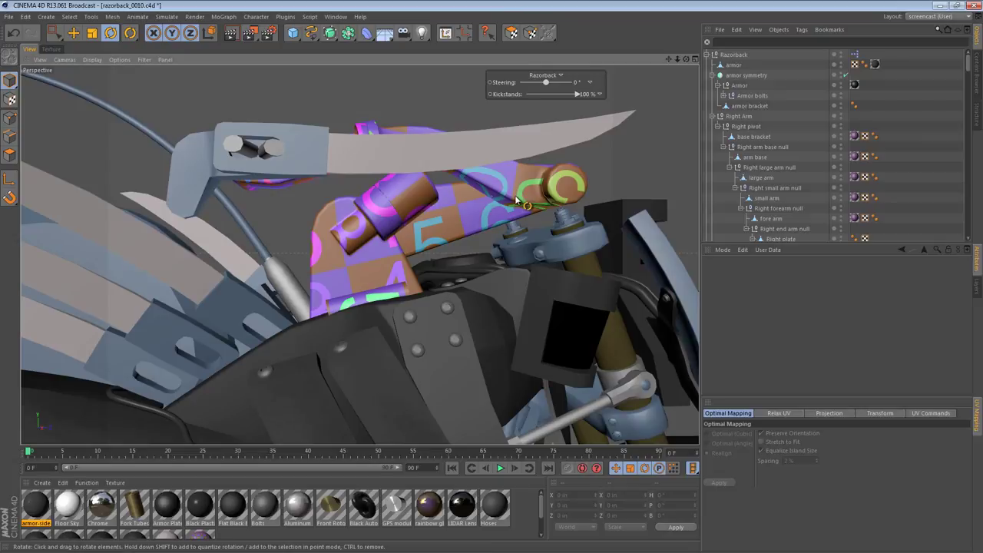
- Select large arm and examine its UV mesh in the texture view beside the model
key("e")
left_click(463, 215)
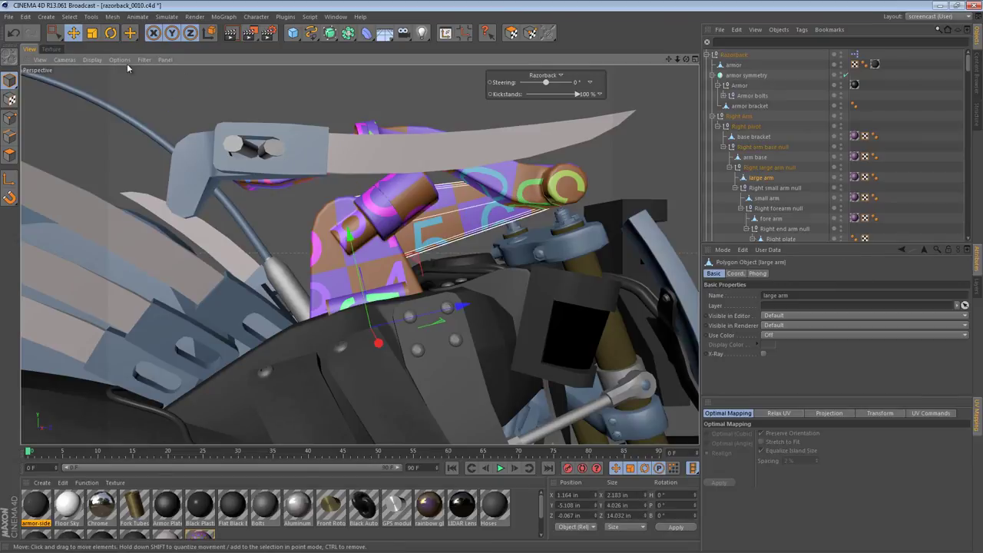
left_click(112, 17)
mouse_move(135, 36)
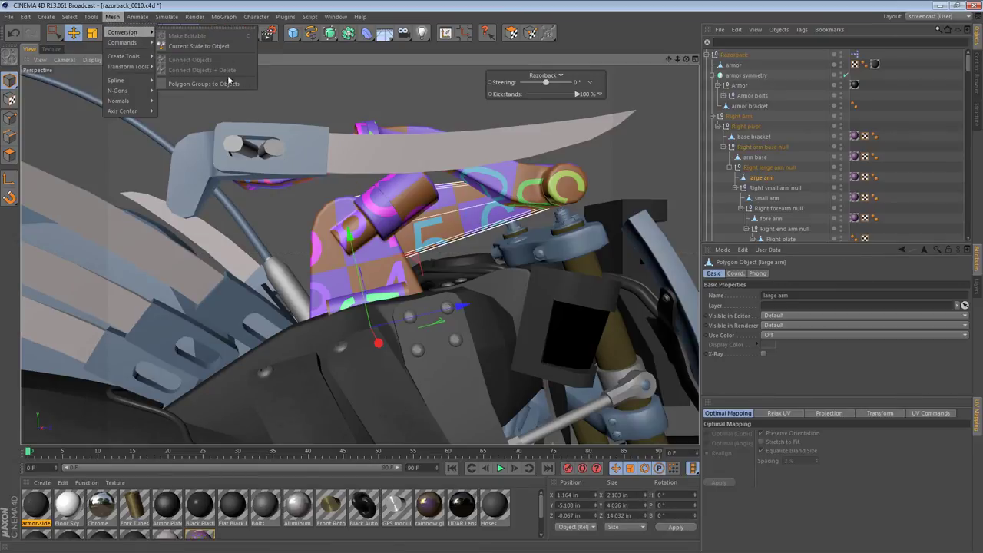
left_click(295, 57)
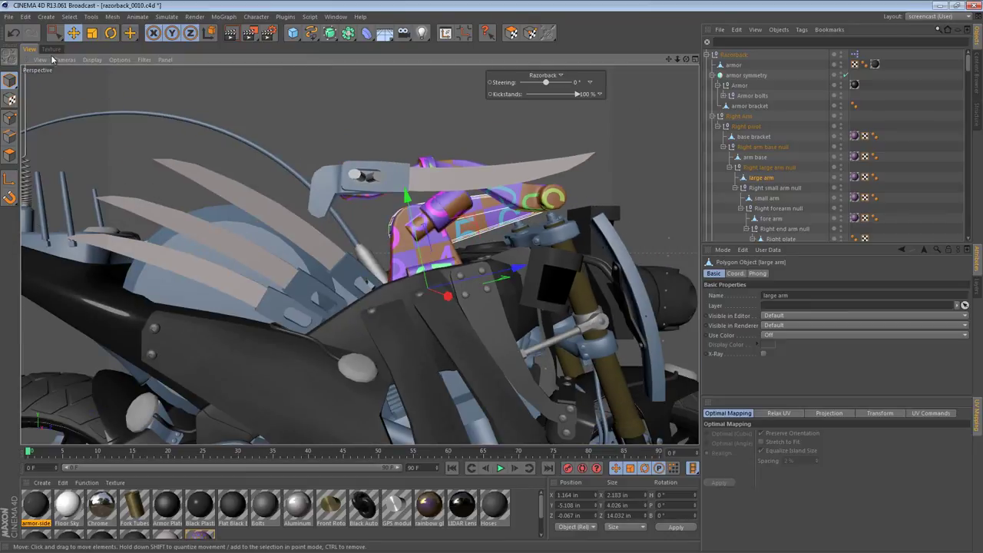
left_click(51, 49)
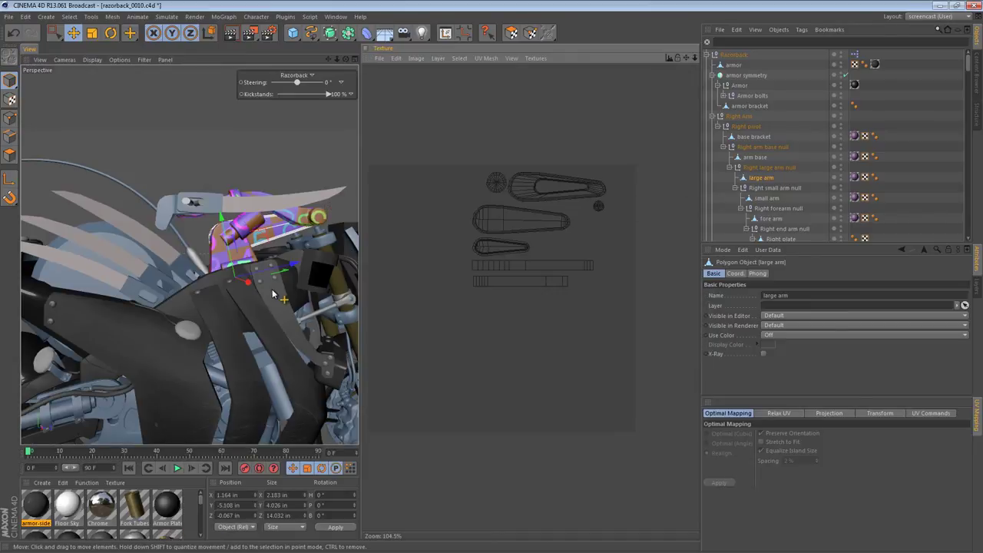
middle_click_drag(272, 293, 220, 312, "alt")
right_click_drag(215, 258, 252, 251, "alt")
mouse_move(270, 234)
left_mouse_down("alt")
mouse_move(244, 382)
mouse_move(259, 433)
mouse_move(238, 440)
left_mouse_up("alt")
right_click_drag(239, 440, 492, 300, "alt")
left_click_drag(164, 197, 146, 224, "alt")
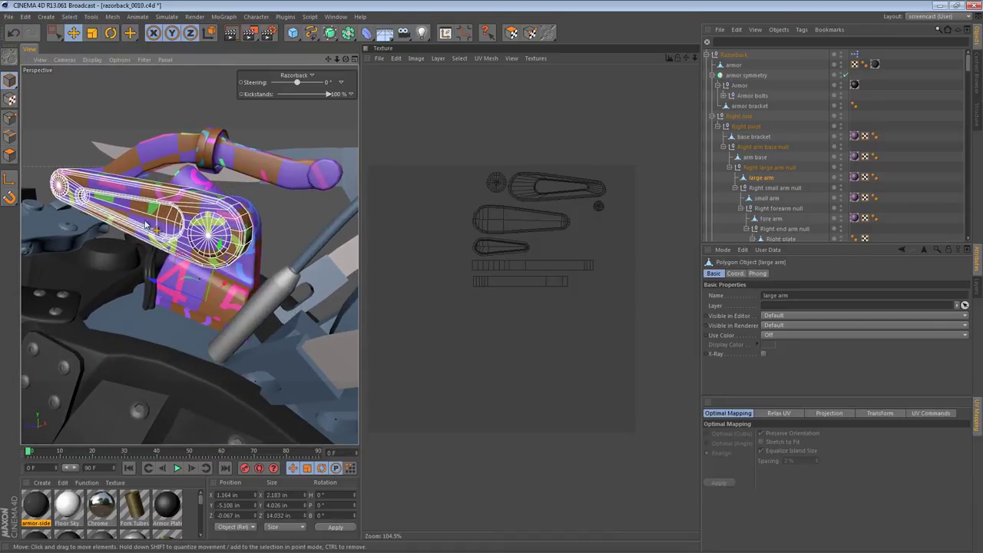
- Examine the UV layouts of base bracket, arm base, large arm, small arm, fore arm and Right plate
left_click(742, 136)
left_click(755, 158)
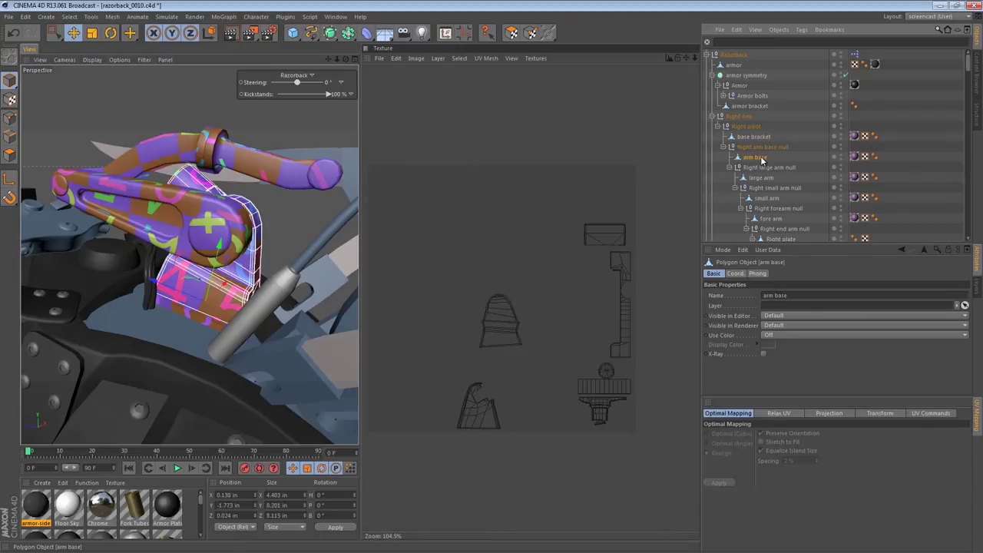
left_click(762, 178)
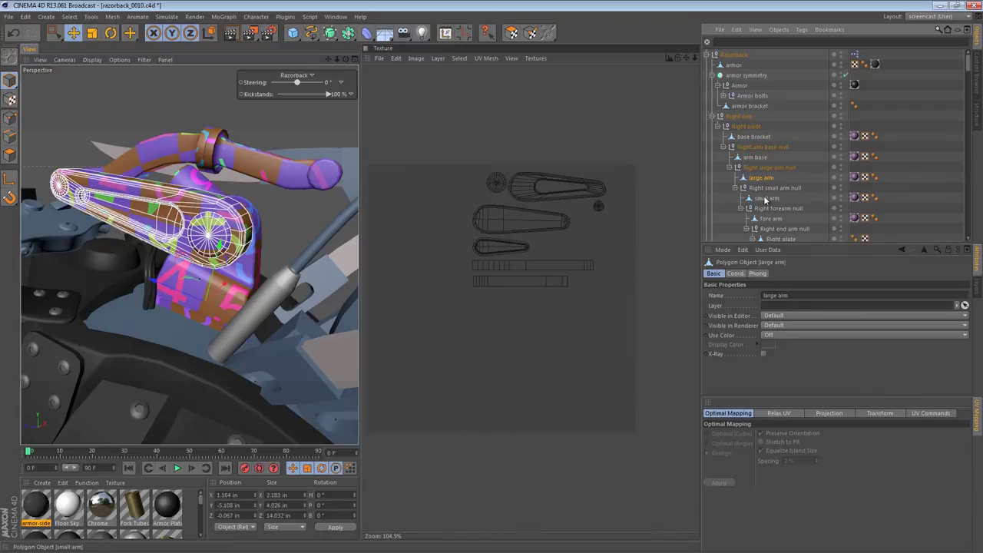
left_click(765, 199)
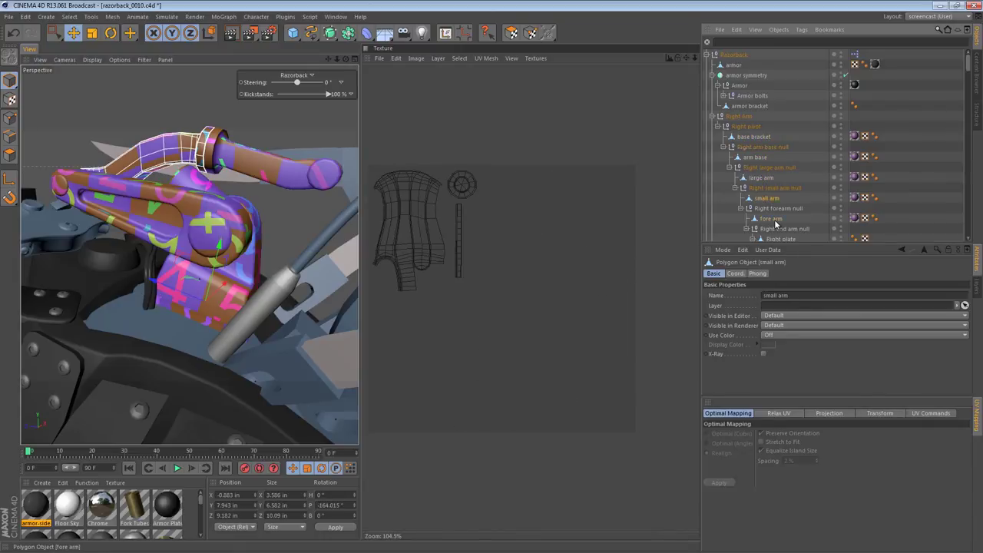
left_click(772, 220)
left_click(781, 239)
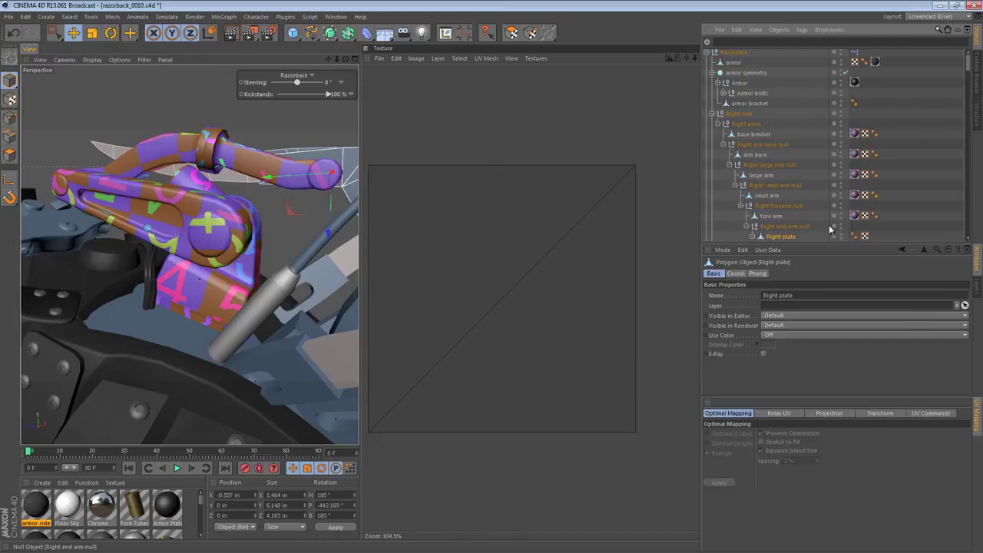
scroll(790, 223, "down", 2)
left_click(737, 200)
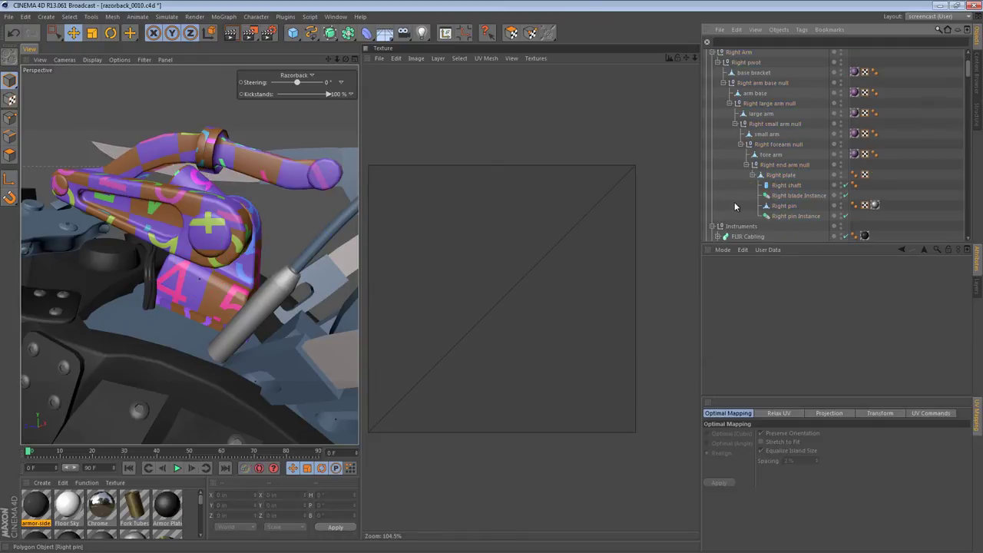
- Compare the UV layouts of arm base and large arm, and clear the selection
scroll(730, 196, "up", 3)
left_click(755, 154)
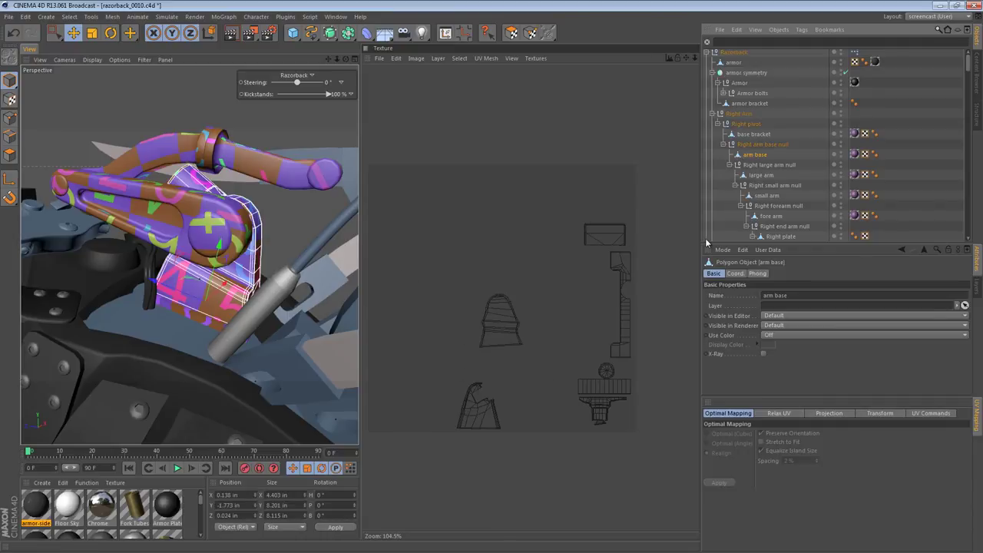
left_click(759, 175)
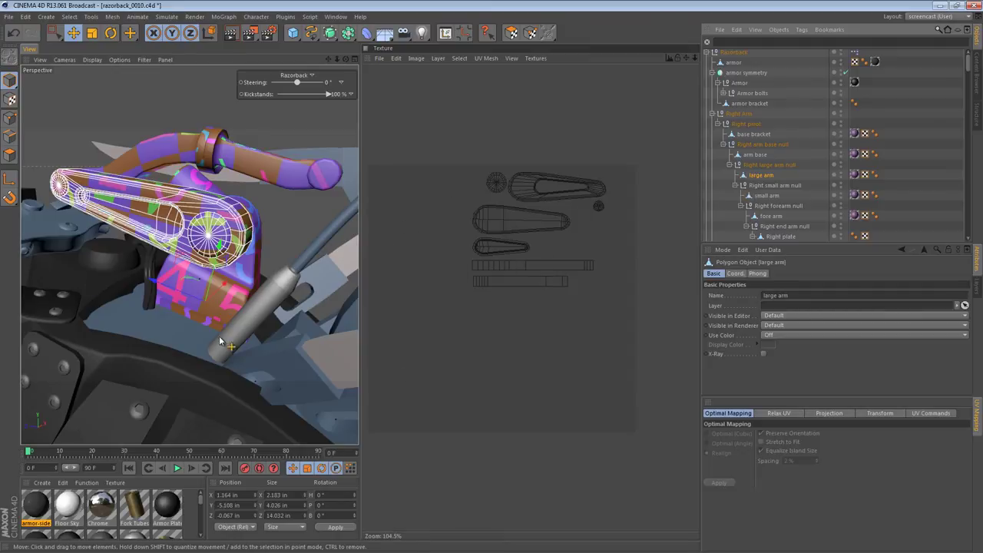
left_click(104, 86)
left_click_drag(182, 190, 491, 299, "alt")
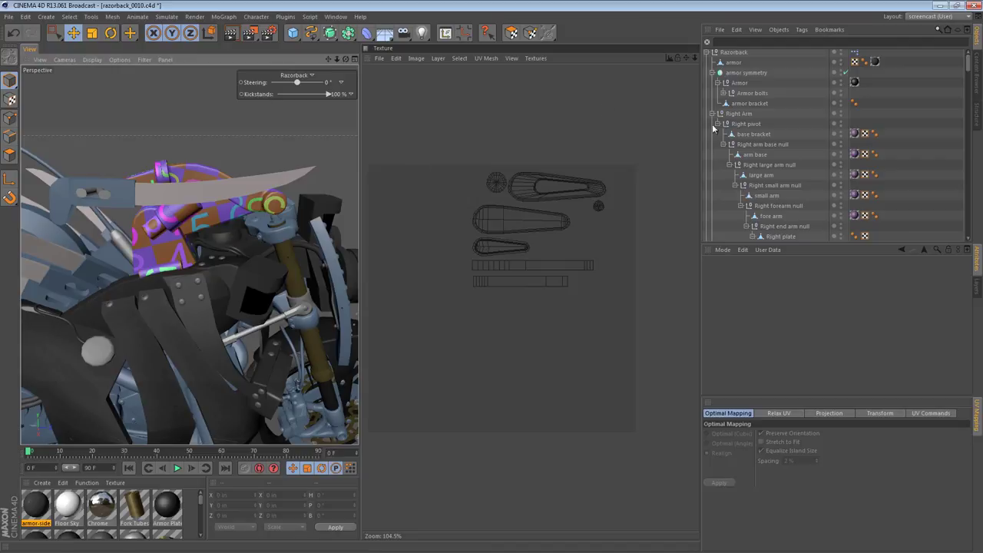
- Review the UV placement of each arm part in turn, from base bracket down to Right plate
left_click(758, 136)
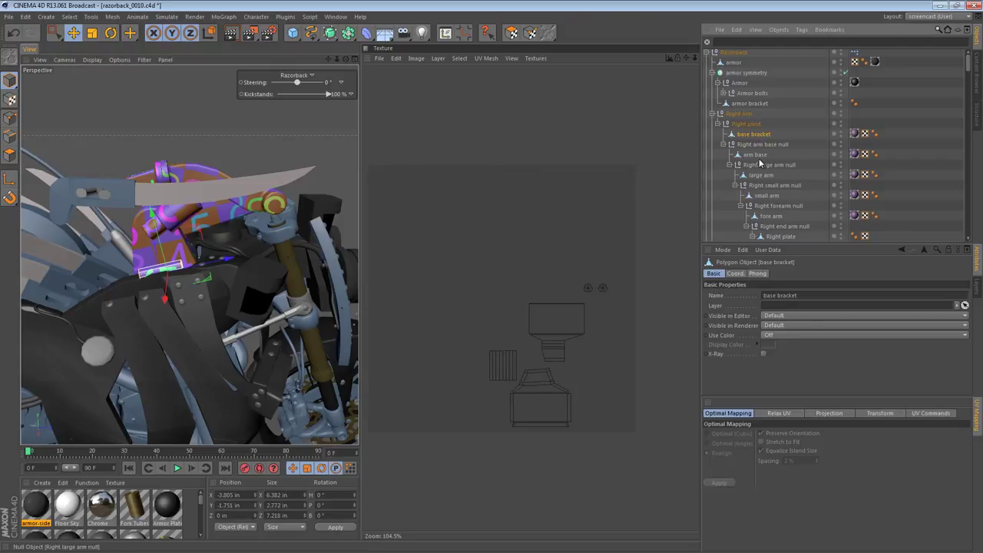
left_click(759, 155)
left_click(759, 174)
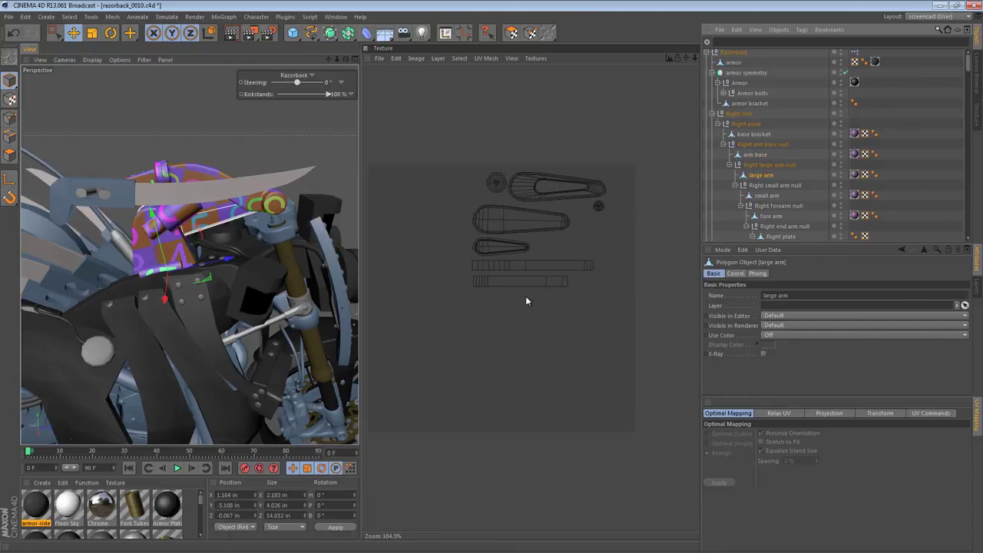
left_click(775, 197)
left_click(771, 217)
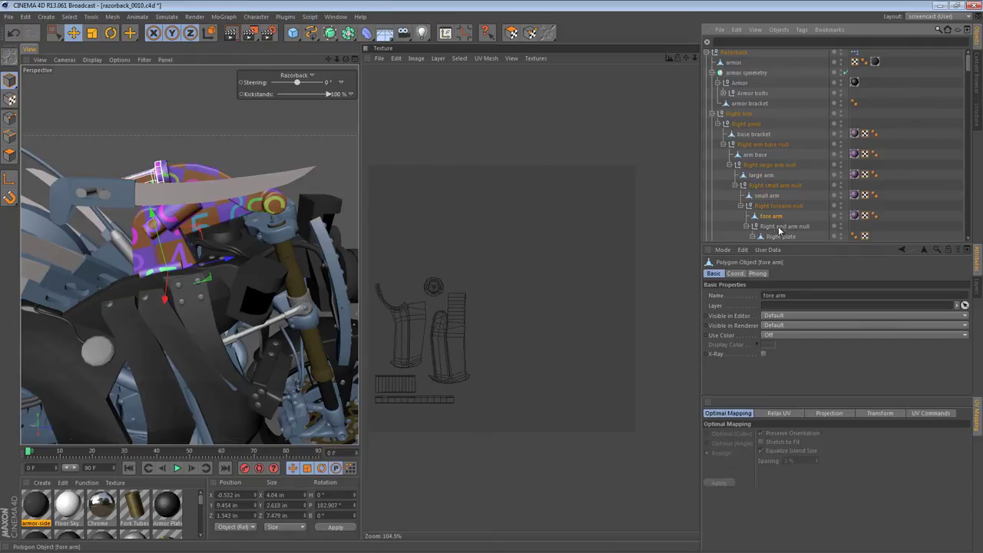
left_click(781, 236)
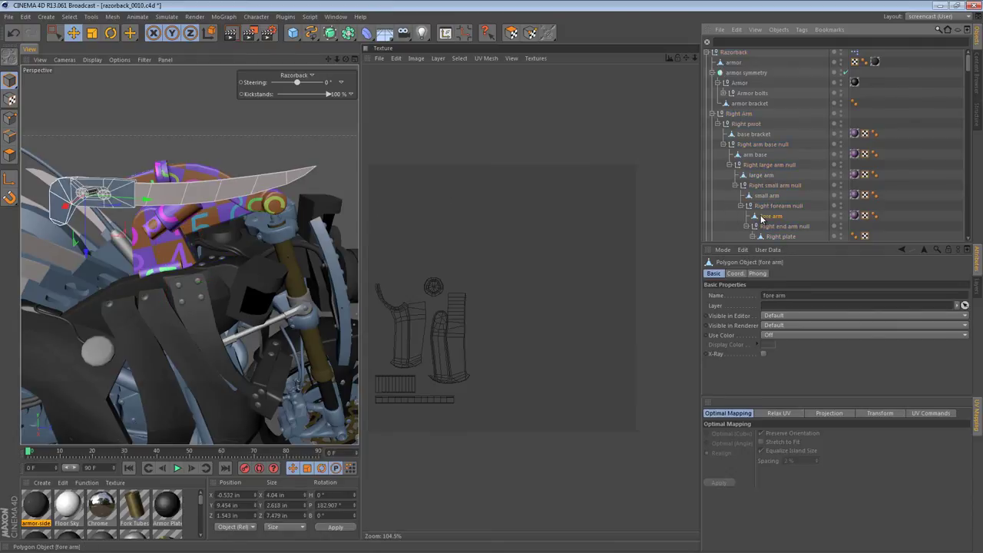
- Review the UV placement in reverse order, from fore arm back up to base bracket
left_click(766, 217)
left_click(769, 197)
left_click(763, 175)
left_click(756, 156)
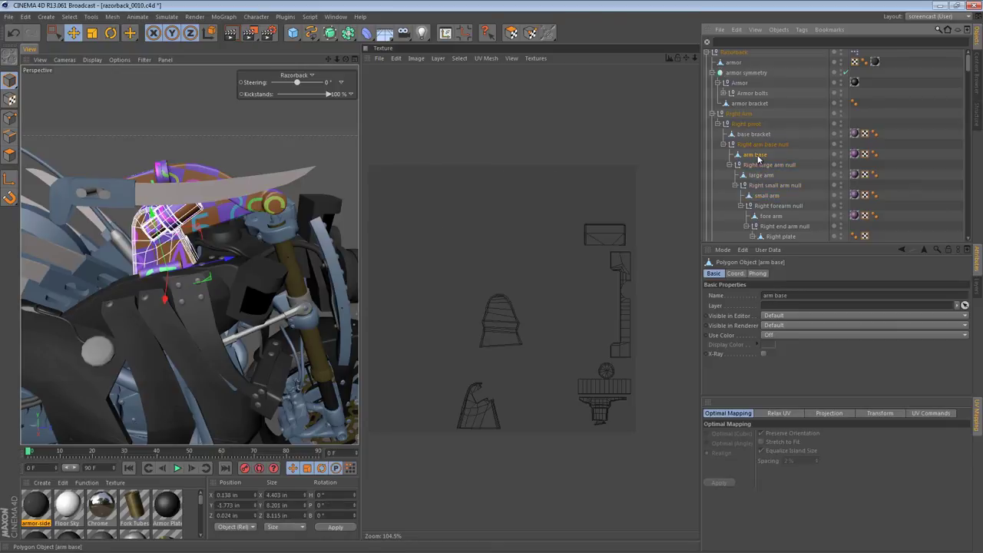
left_click(752, 135)
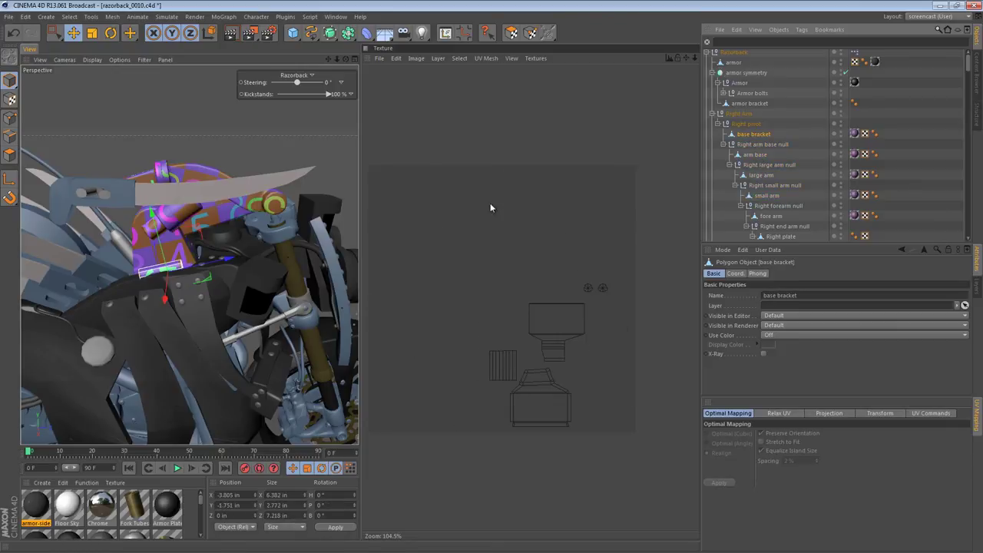
- Return to the full perspective view, deselect everything and inspect the textured arm from both sides
left_click_drag(369, 59, 27, 61)
left_click(30, 50)
left_click_drag(376, 201, 387, 181, "alt")
key("ctrl+shift+a")
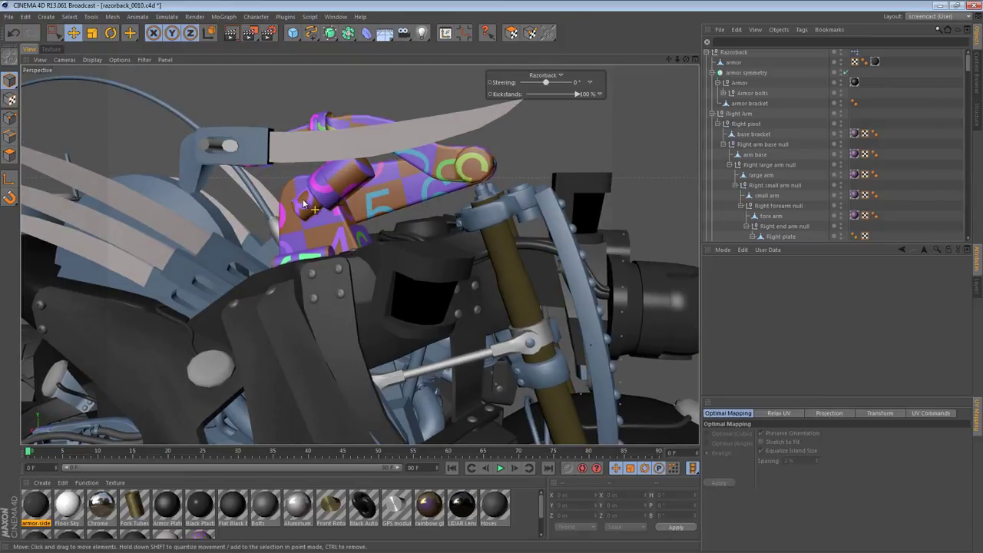
left_click_drag(305, 203, 492, 301, "alt")
left_click_drag(262, 175, 419, 263, "alt")
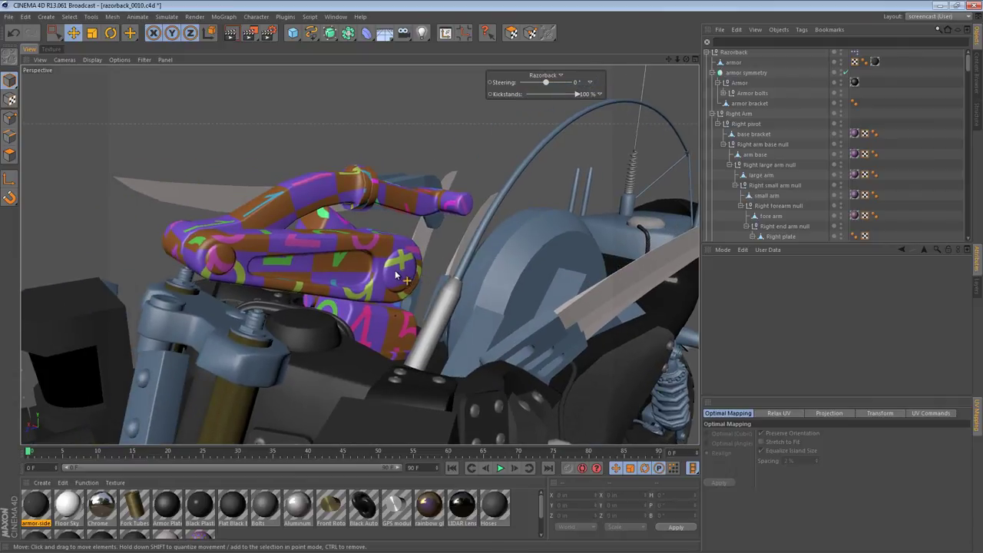